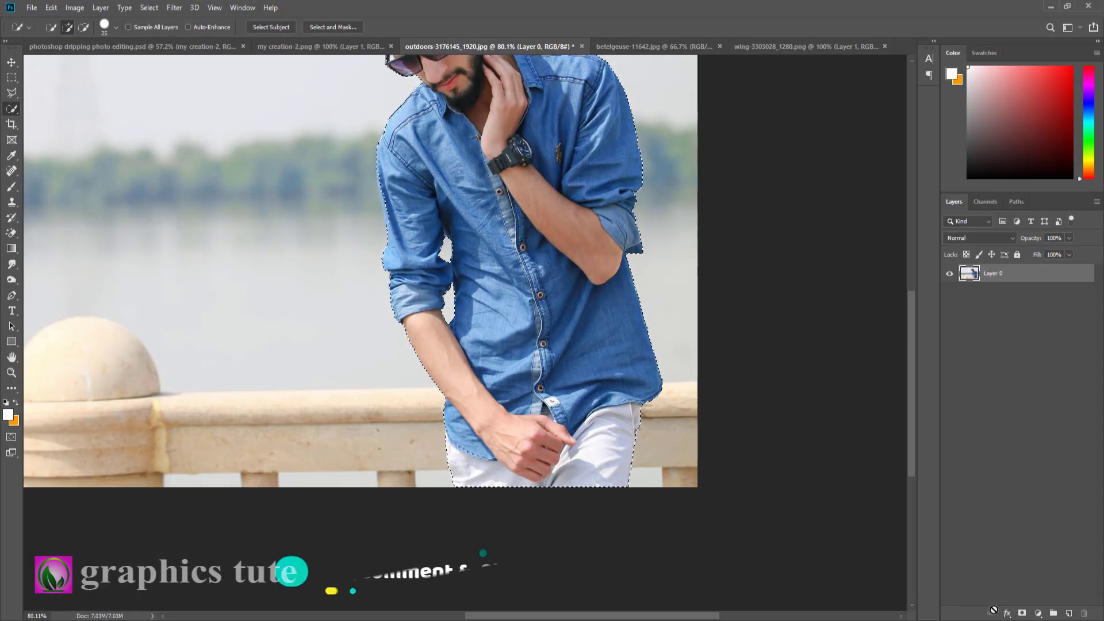
Add a layer mask to Layer 0 from the active selection so only the man is kept
{"action": "left_click", "coordinate": [1022, 613]}
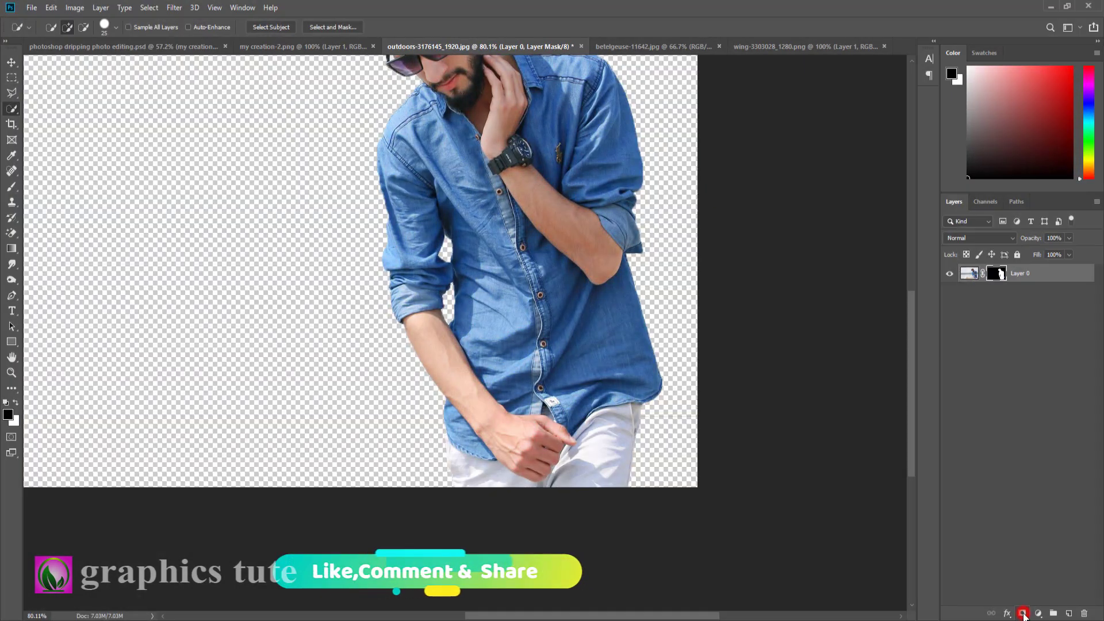
{"action": "left_click", "coordinate": [11, 374]}
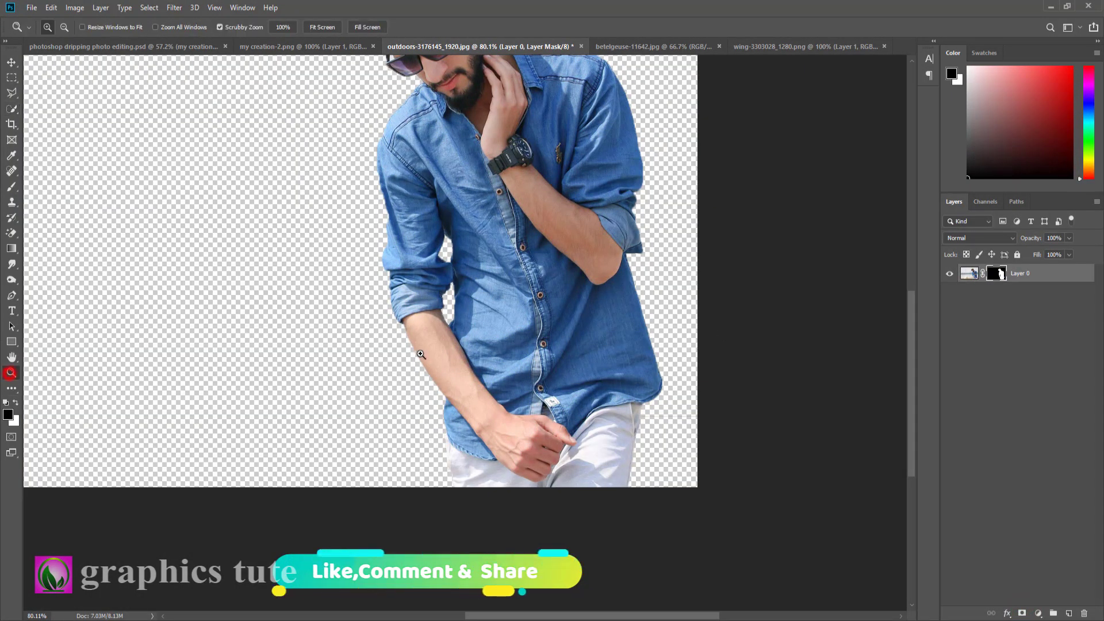
{"action": "left_click_drag", "start_coordinate": [421, 352], "coordinate": [392, 284]}
{"action": "left_click_drag", "start_coordinate": [545, 269], "coordinate": [558, 298]}
Create a Solid Color fill layer in black (000000) and place it beneath Layer 0
{"action": "left_click", "coordinate": [1038, 614]}
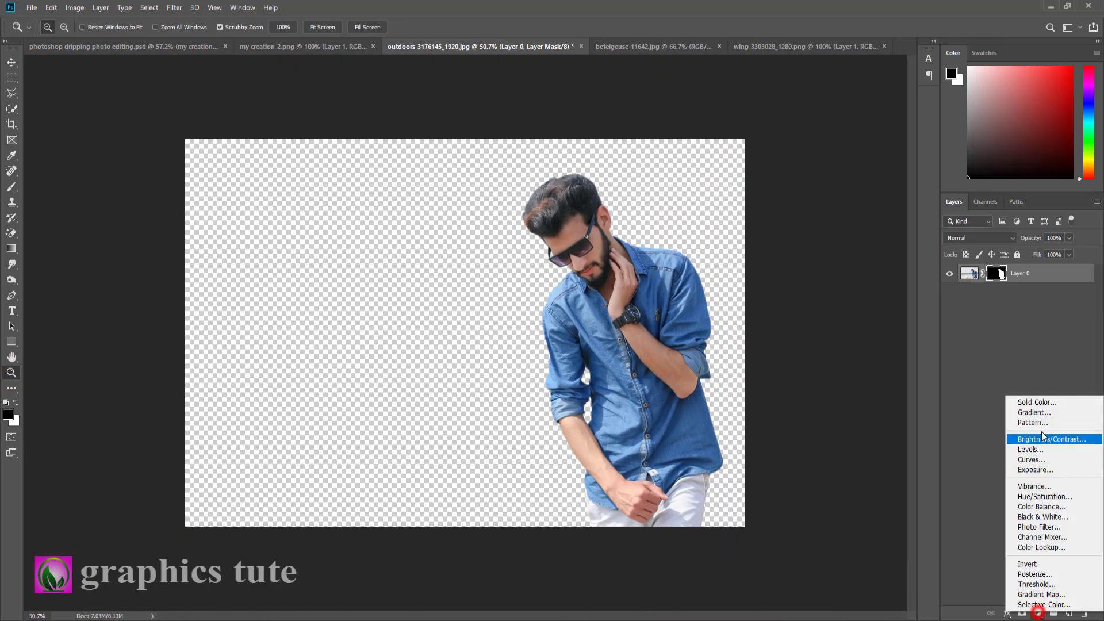
{"action": "left_click", "coordinate": [1029, 399]}
{"action": "left_click", "coordinate": [771, 495]}
{"action": "left_click_drag", "start_coordinate": [771, 494], "coordinate": [770, 496]}
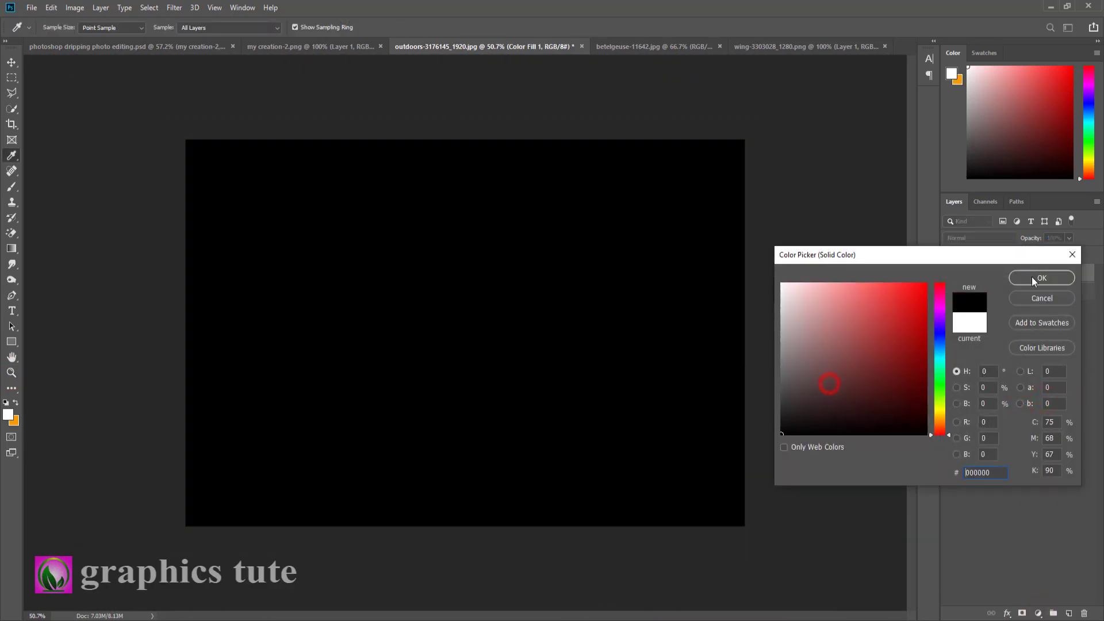
{"action": "left_click", "coordinate": [1030, 278]}
{"action": "left_click_drag", "start_coordinate": [1052, 271], "coordinate": [1051, 303]}
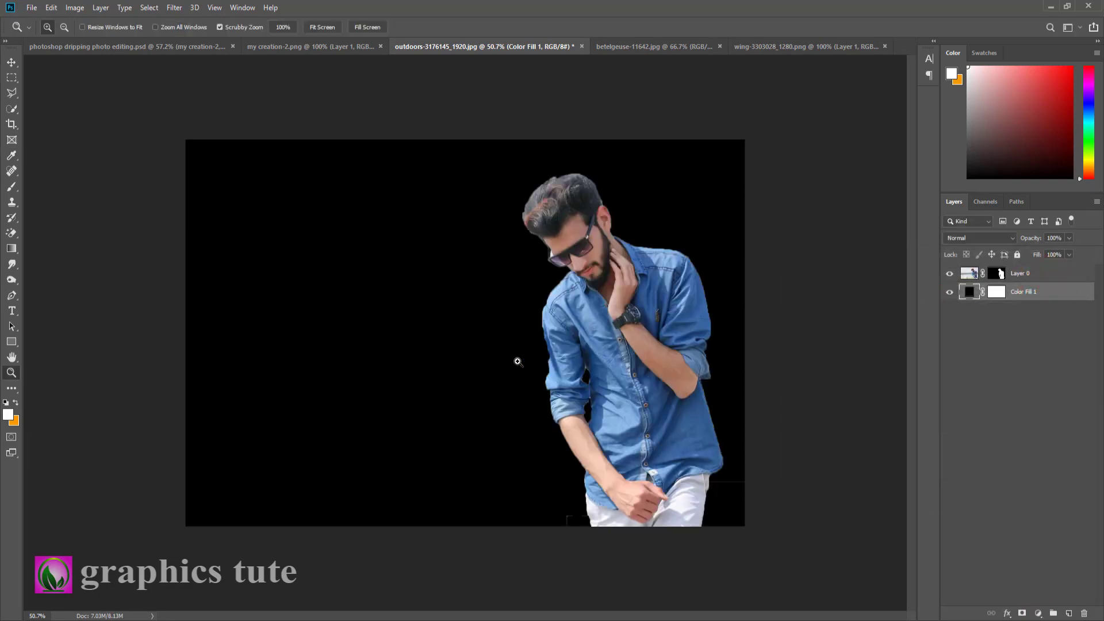
Touch up the Layer 0 mask along the man's shoulder and sleeve edge with a small brush in white and black
{"action": "left_click_drag", "start_coordinate": [589, 370], "coordinate": [708, 392]}
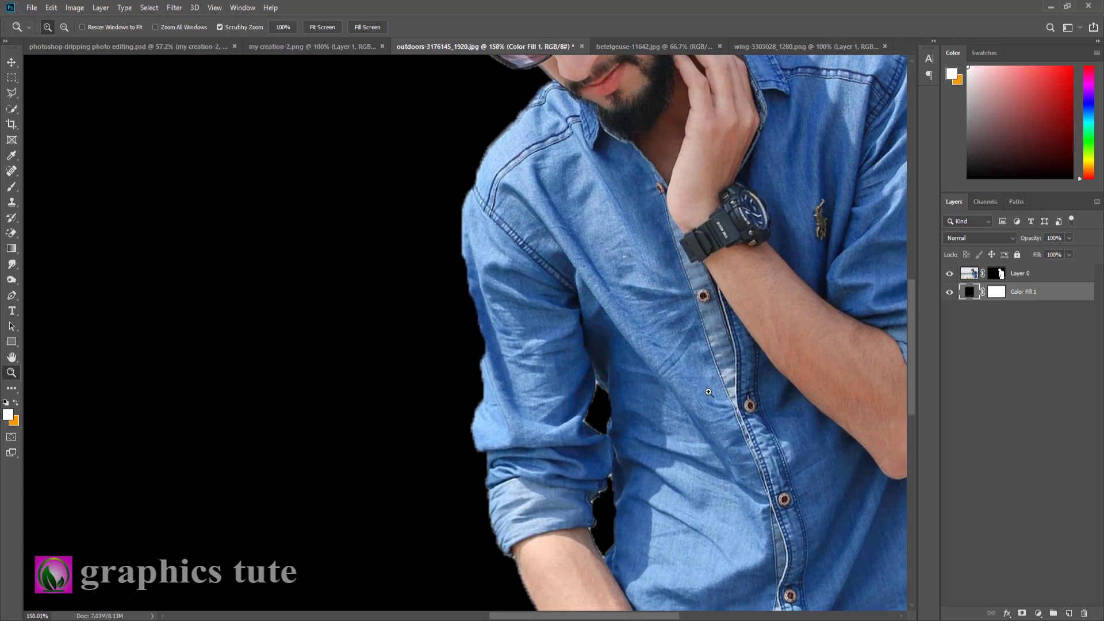
{"action": "left_click", "coordinate": [994, 276]}
{"action": "left_click", "coordinate": [11, 188]}
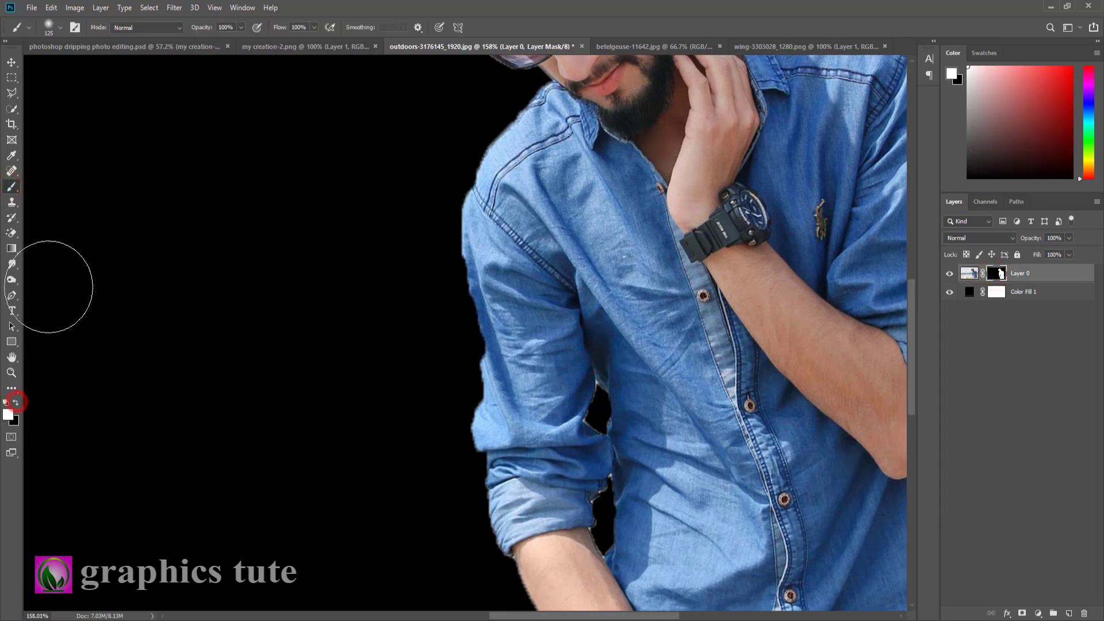
{"action": "key", "text": "bracketleft"}
{"action": "key", "text": "bracketleft"}
{"action": "key", "text": "bracketleft"}
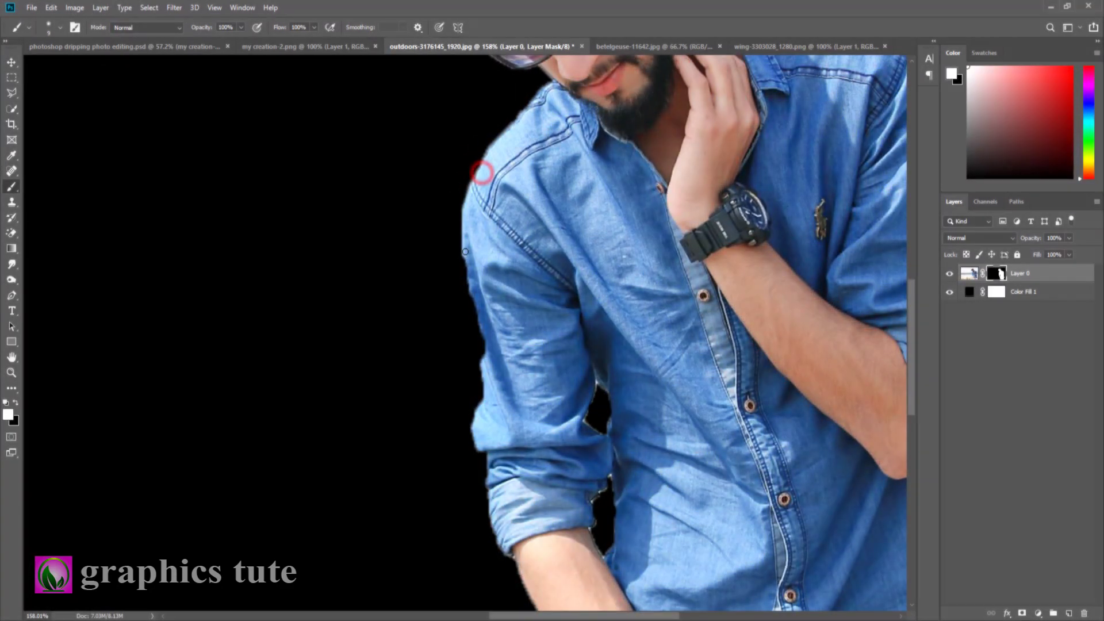
{"action": "mouse_move", "coordinate": [475, 169]}
{"action": "left_mouse_down"}
{"action": "mouse_move", "coordinate": [464, 252]}
{"action": "mouse_move", "coordinate": [479, 322]}
{"action": "left_mouse_up"}
{"action": "left_click_drag", "start_coordinate": [477, 311], "coordinate": [482, 360]}
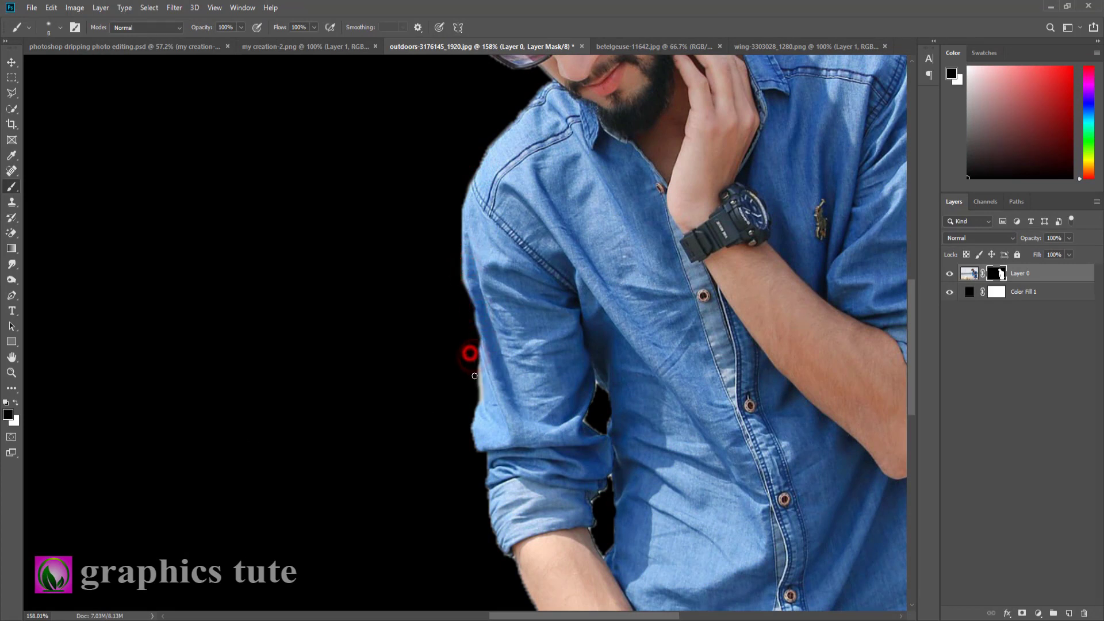
Refine the Layer 0 mask edge with a radius of 1 px, smooth of 2 and contrast of 3%
{"action": "double_click", "coordinate": [997, 273]}
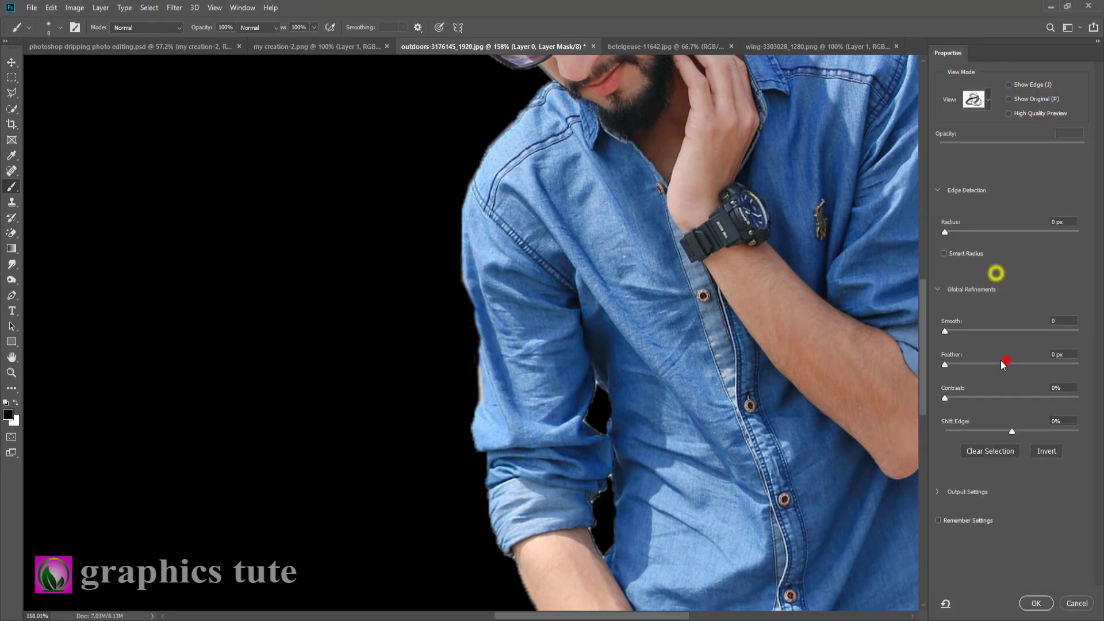
{"action": "left_click", "coordinate": [946, 232]}
{"action": "left_click", "coordinate": [947, 331]}
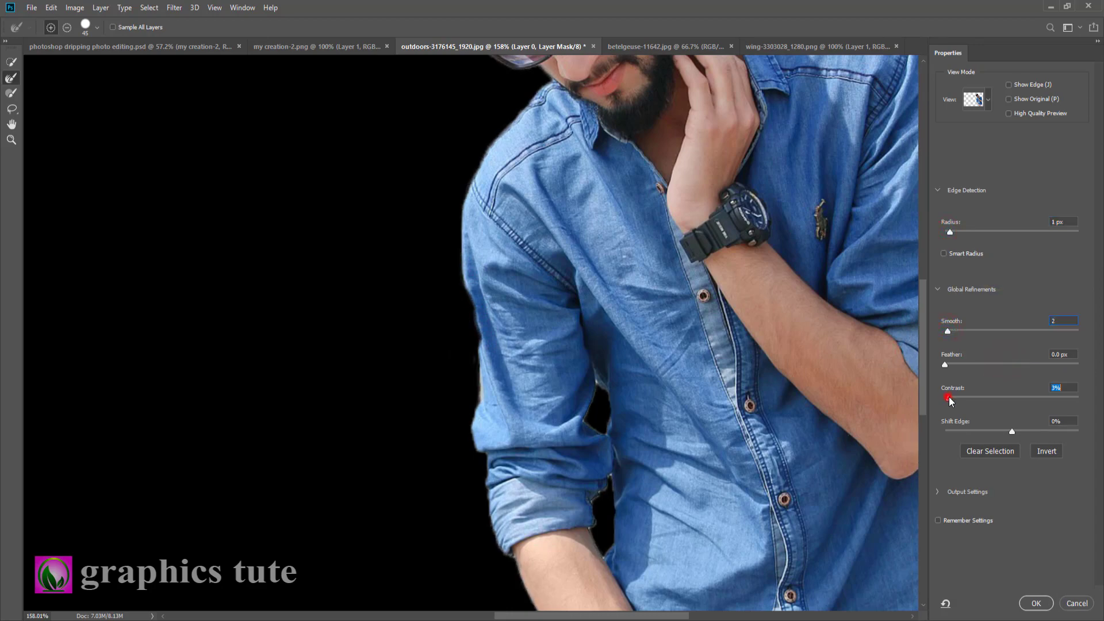
{"action": "left_click", "coordinate": [1043, 603]}
Trace a closed Pen path around the white background gap between the sunglasses and the man's face
{"action": "left_click", "coordinate": [11, 372]}
{"action": "left_click_drag", "start_coordinate": [498, 337], "coordinate": [537, 340]}
{"action": "left_click_drag", "start_coordinate": [678, 361], "coordinate": [356, 201]}
{"action": "left_click_drag", "start_coordinate": [653, 412], "coordinate": [667, 517]}
{"action": "left_click_drag", "start_coordinate": [555, 285], "coordinate": [603, 431]}
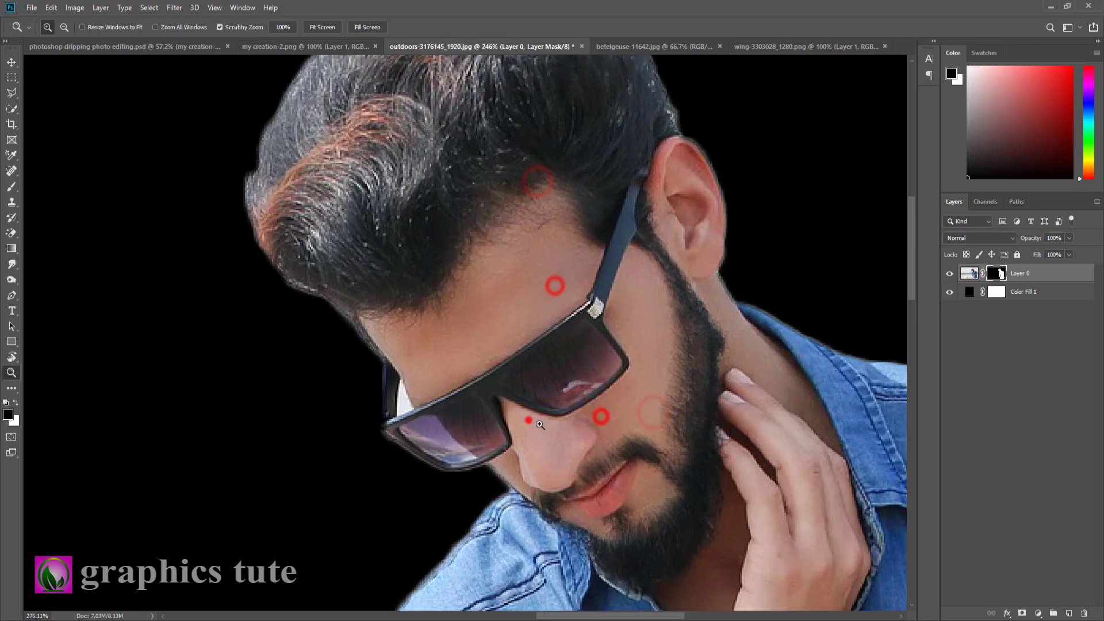
{"action": "left_click", "coordinate": [11, 295]}
{"action": "left_click", "coordinate": [402, 378]}
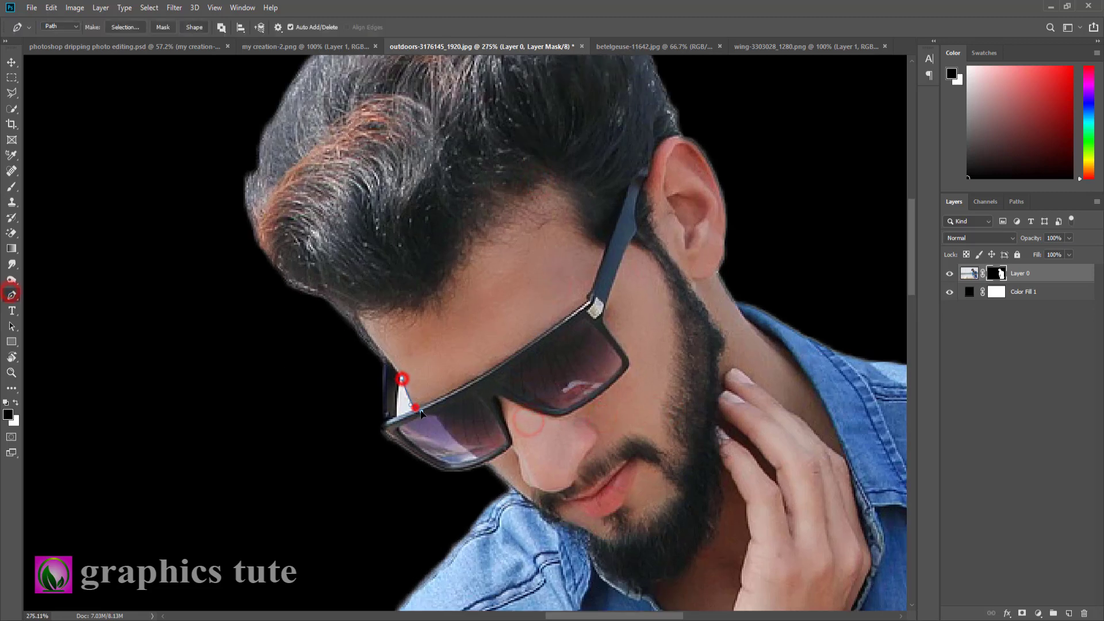
{"action": "left_click", "coordinate": [415, 407]}
{"action": "left_click", "coordinate": [396, 418]}
{"action": "left_click", "coordinate": [401, 378]}
Convert the path to a selection and fill it with black on the Layer 0 mask to hide the gap
{"action": "right_click", "coordinate": [402, 396]}
{"action": "left_click", "coordinate": [442, 182]}
{"action": "left_click", "coordinate": [611, 169]}
{"action": "left_click", "coordinate": [1001, 272]}
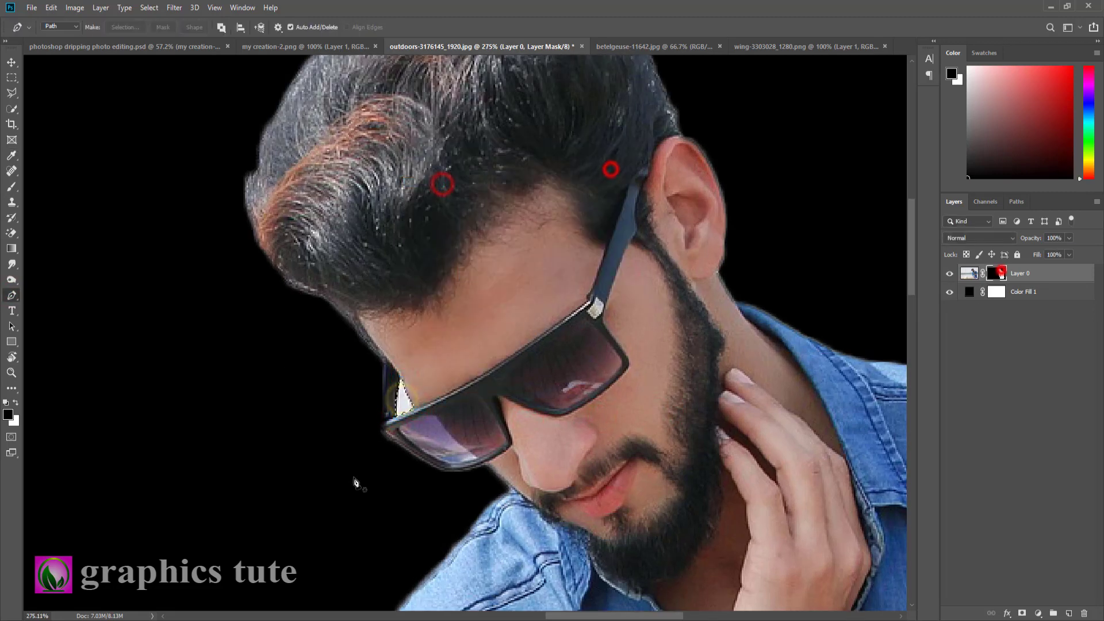
{"action": "key", "text": "ctrl+alt+BackSpace"}
{"action": "left_click", "coordinate": [539, 235]}
{"action": "left_click", "coordinate": [382, 434]}
{"action": "left_click", "coordinate": [399, 386]}
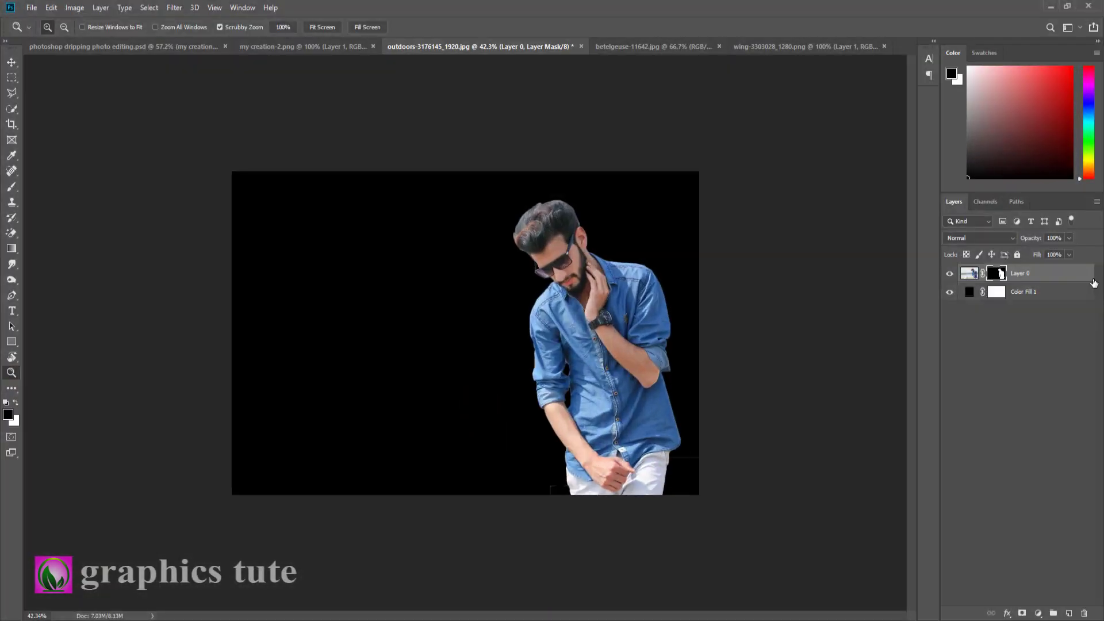
Move the cut-out man on Layer 0 from the side of the canvas to near its centre
{"action": "left_click", "coordinate": [1071, 271]}
{"action": "left_click", "coordinate": [12, 63]}
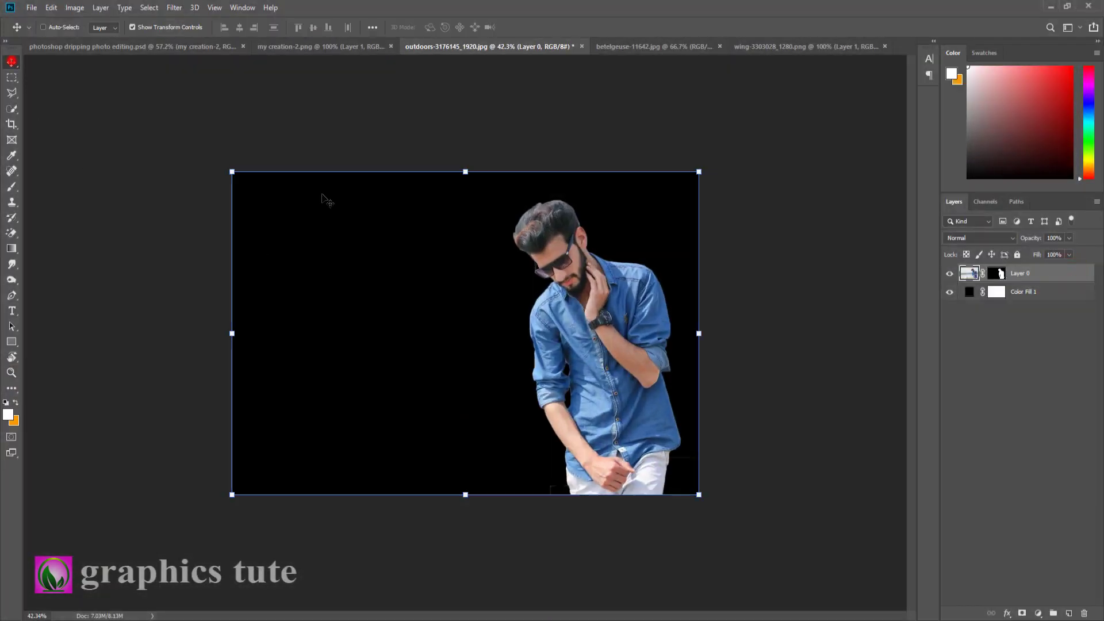
{"action": "left_click_drag", "start_coordinate": [571, 341], "coordinate": [492, 343]}
Extend the canvas above and to the right of the man with the Crop tool, to about 7.7 in wide
{"action": "left_click", "coordinate": [1029, 291]}
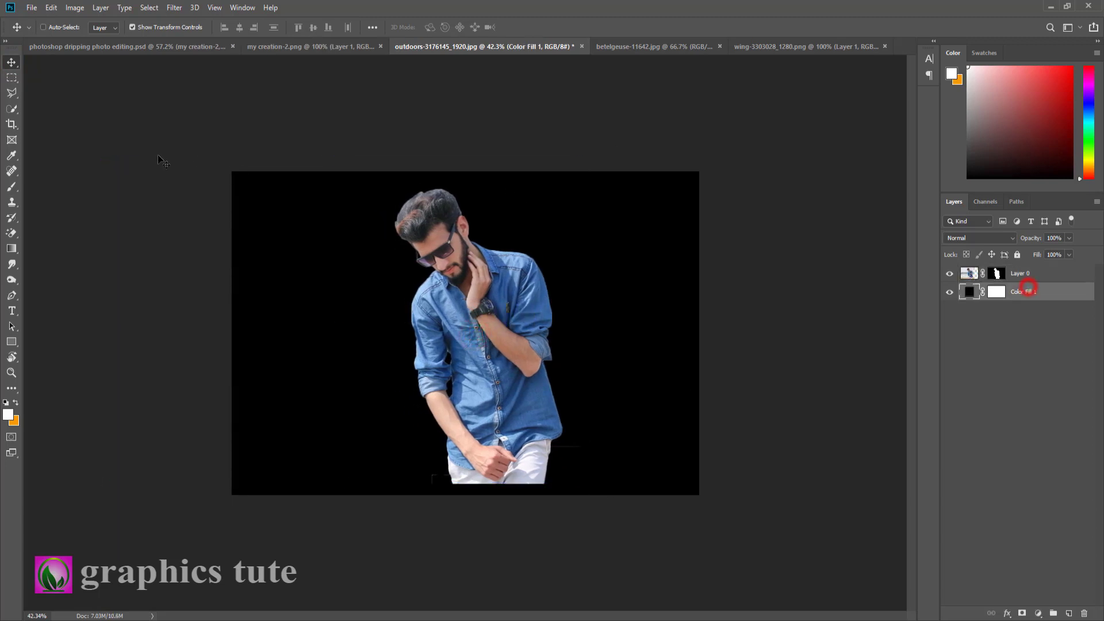
{"action": "left_click", "coordinate": [13, 125]}
{"action": "left_click_drag", "start_coordinate": [466, 168], "coordinate": [465, 168]}
{"action": "left_click_drag", "start_coordinate": [704, 332], "coordinate": [747, 333]}
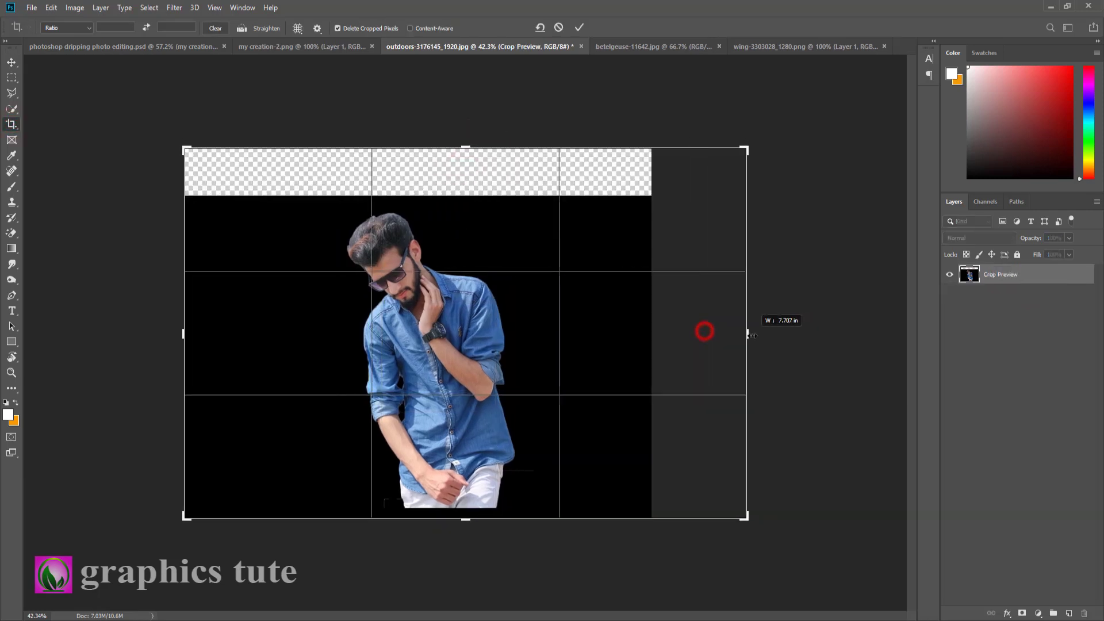
{"action": "left_click_drag", "start_coordinate": [466, 144], "coordinate": [466, 140]}
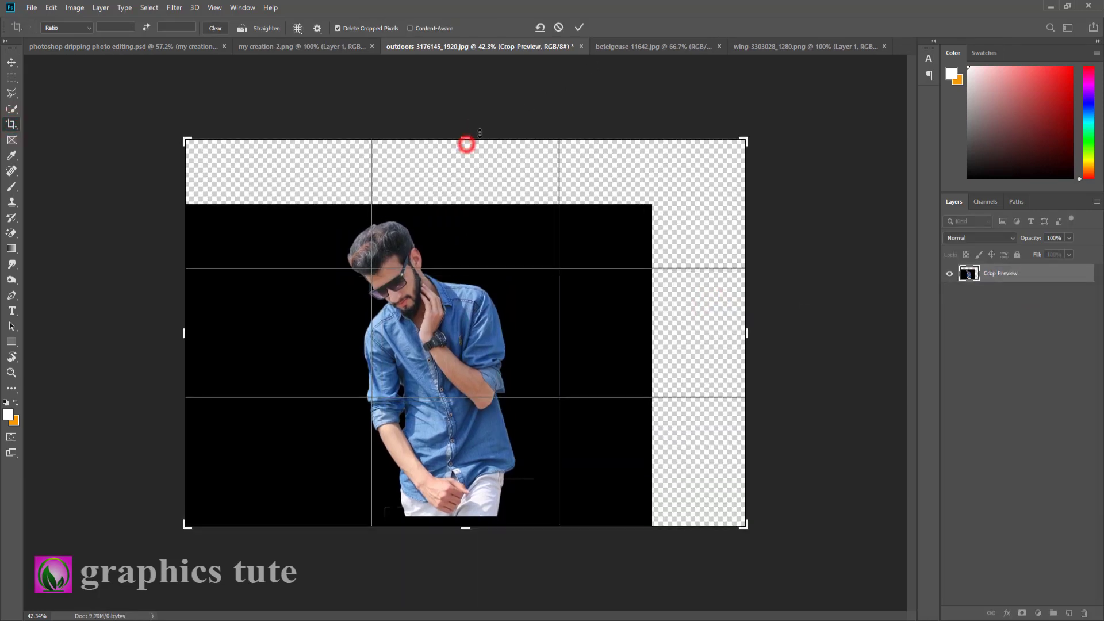
{"action": "left_click", "coordinate": [579, 27]}
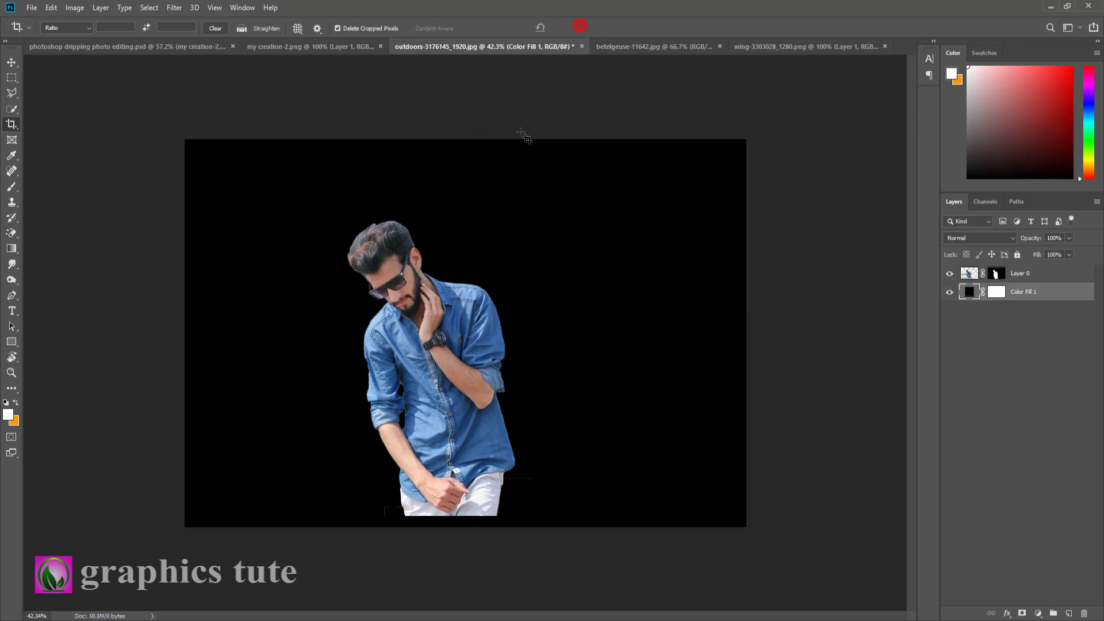
Reposition the man on Layer 0 slightly up and to the right within the enlarged canvas
{"action": "left_click", "coordinate": [9, 65]}
{"action": "left_click", "coordinate": [1025, 275]}
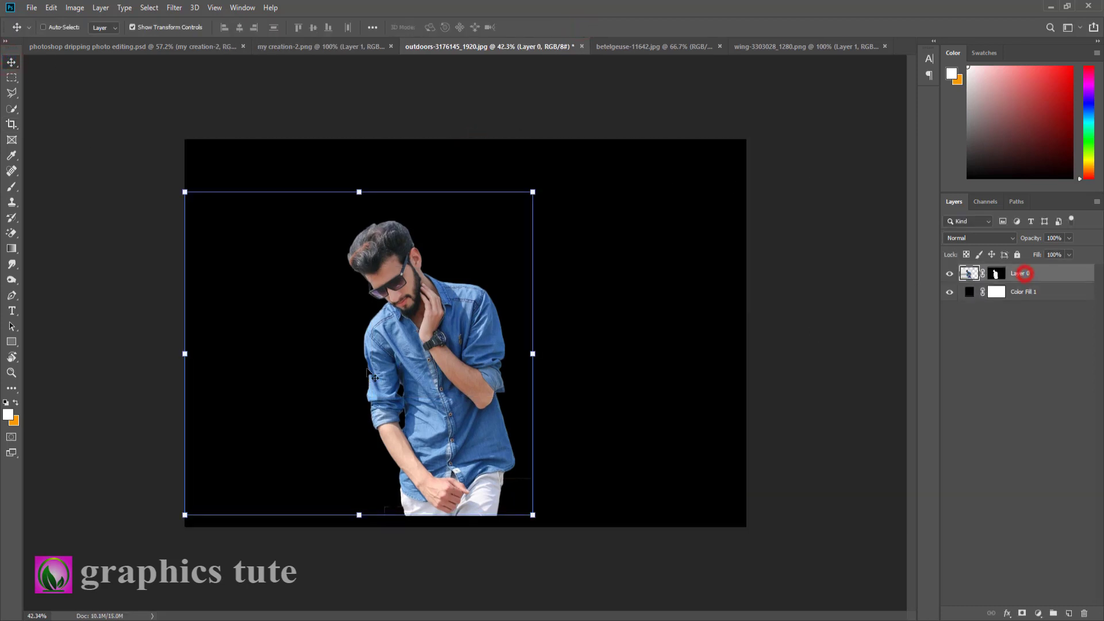
{"action": "left_click_drag", "start_coordinate": [419, 357], "coordinate": [449, 323]}
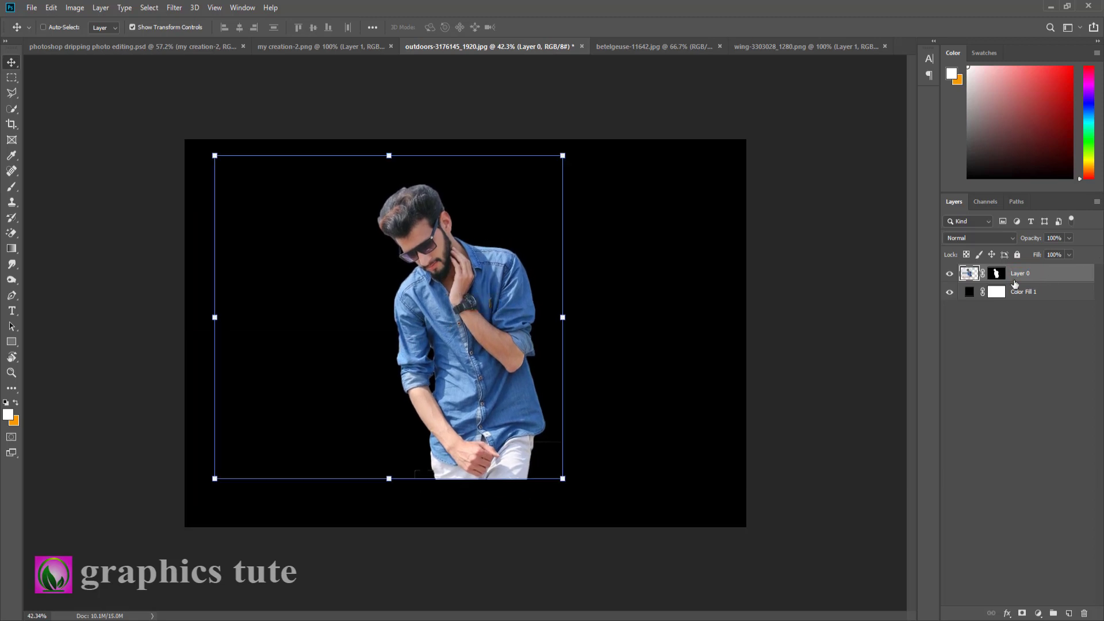
Duplicate Layer 0, hide the original and apply the layer mask on the copy
{"action": "key", "text": "ctrl+j"}
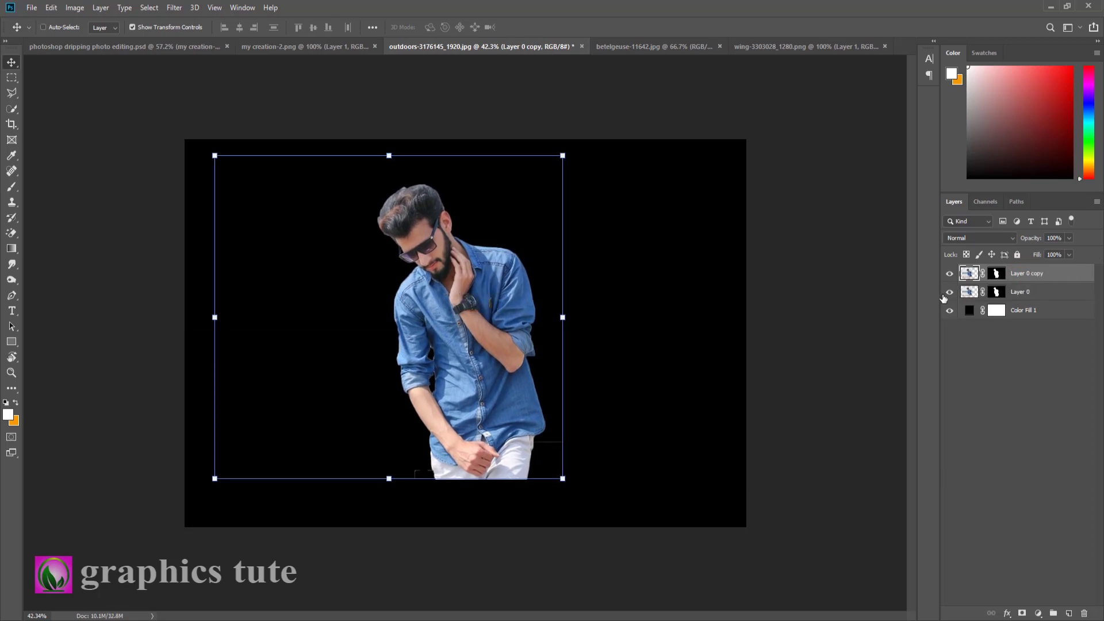
{"action": "right_click", "coordinate": [1001, 276]}
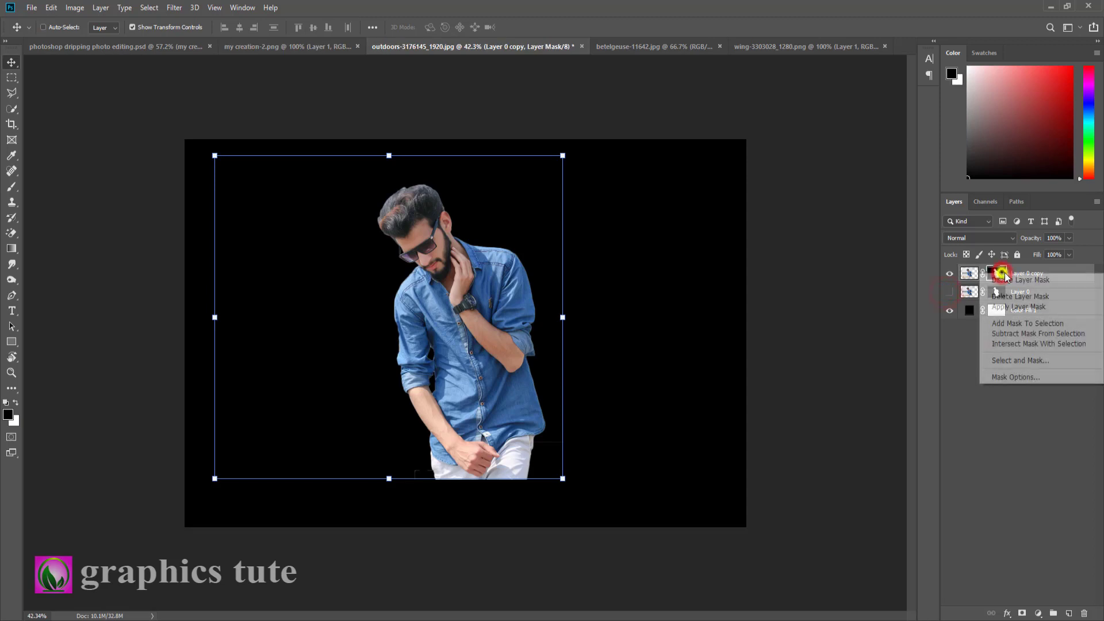
{"action": "left_click", "coordinate": [1018, 309]}
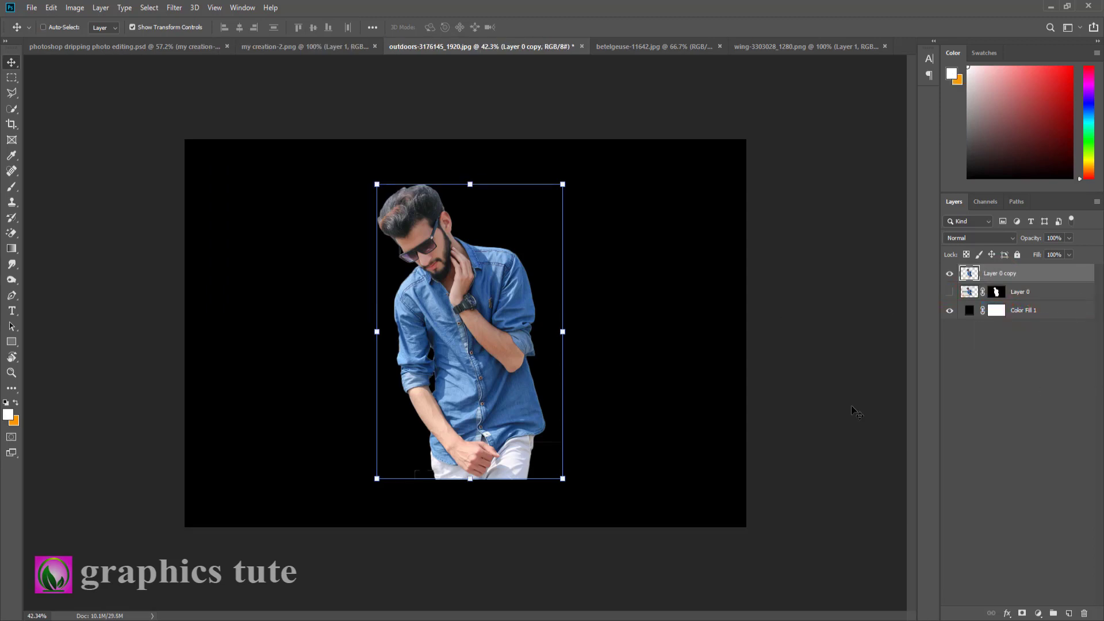
Bring the drip artwork from my creation-2.png into the photo document and scale it to span the man's torso
{"action": "left_click", "coordinate": [262, 47]}
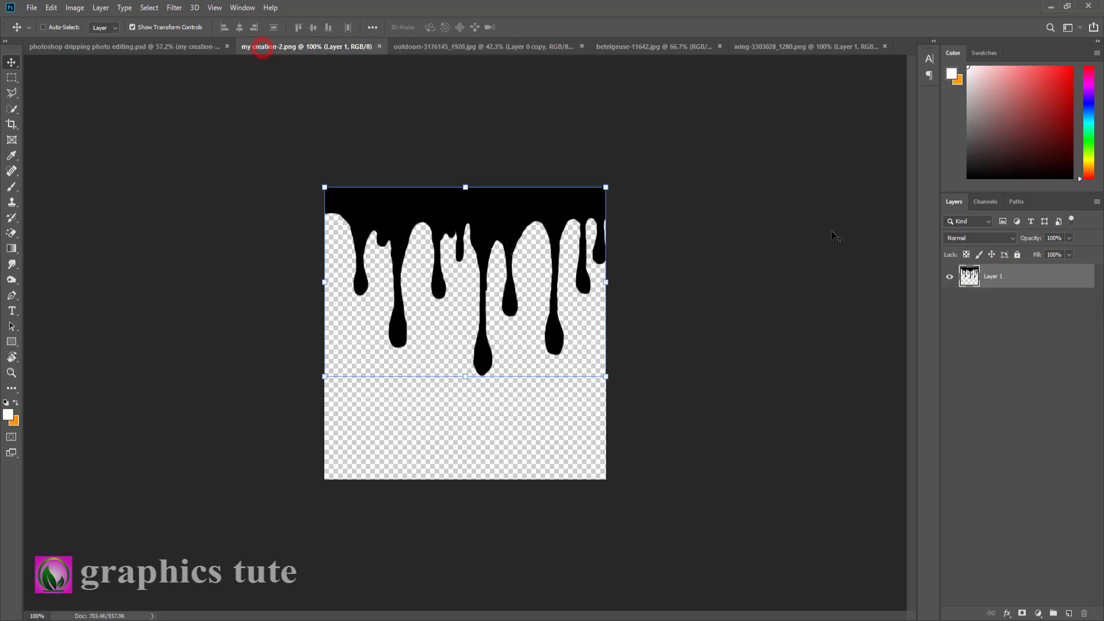
{"action": "left_click_drag", "start_coordinate": [425, 213], "coordinate": [496, 416]}
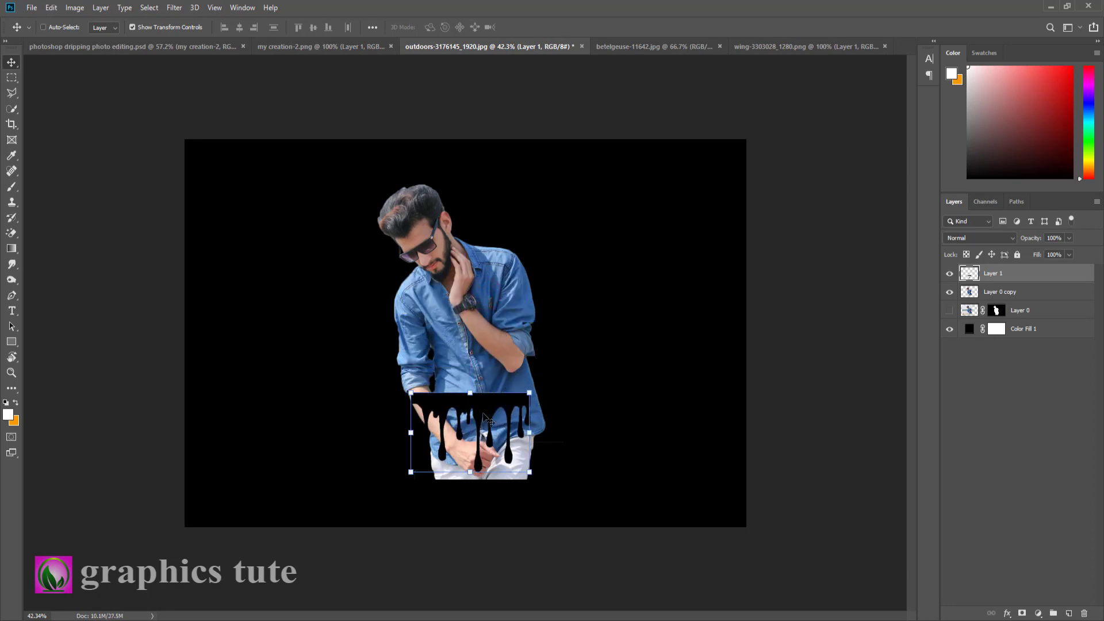
{"action": "left_click_drag", "start_coordinate": [485, 416], "coordinate": [498, 386]}
{"action": "left_click", "coordinate": [528, 27]}
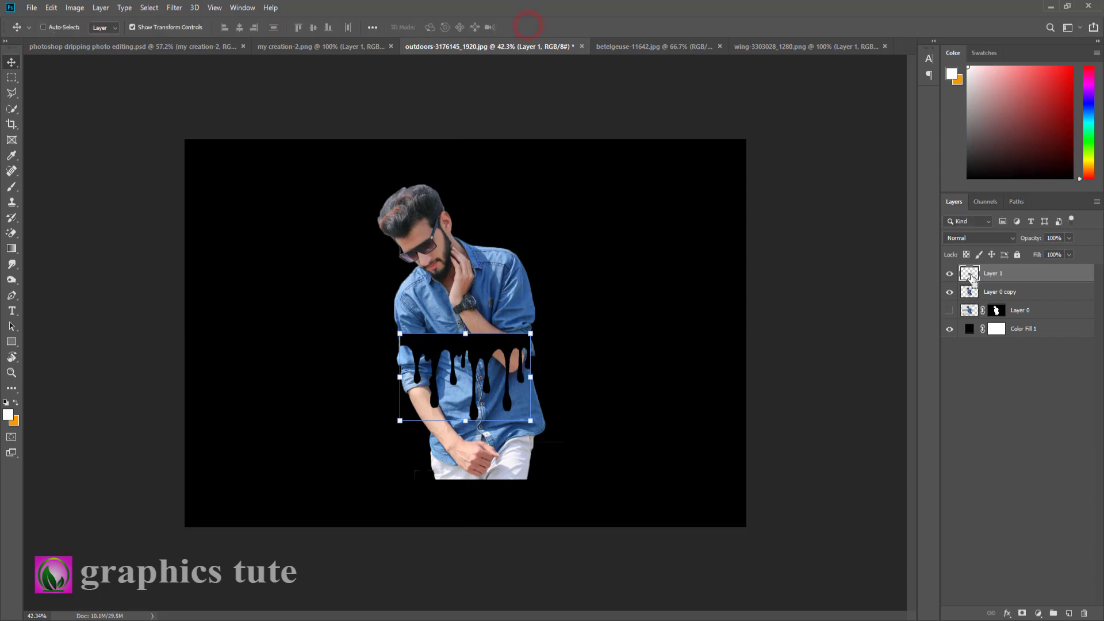
Load the drip layer's outline as a selection, move Layer 0 copy above Layer 1 and mask it with that selection
{"action": "left_click", "coordinate": [969, 275], "text": "ctrl"}
{"action": "left_click", "coordinate": [1000, 291]}
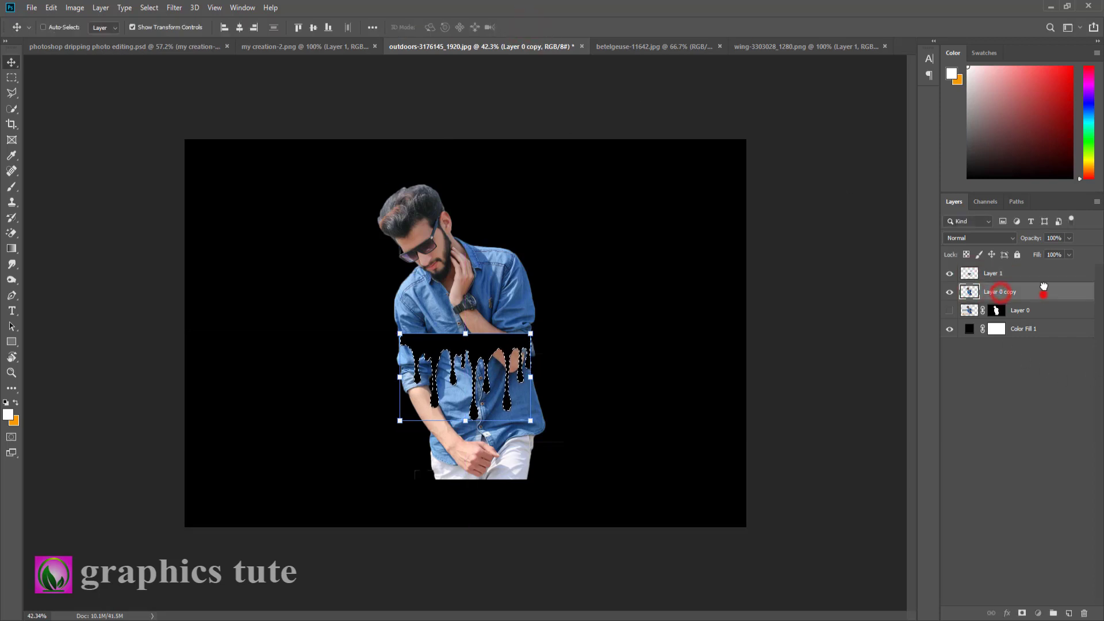
{"action": "left_click_drag", "start_coordinate": [1044, 286], "coordinate": [1029, 269]}
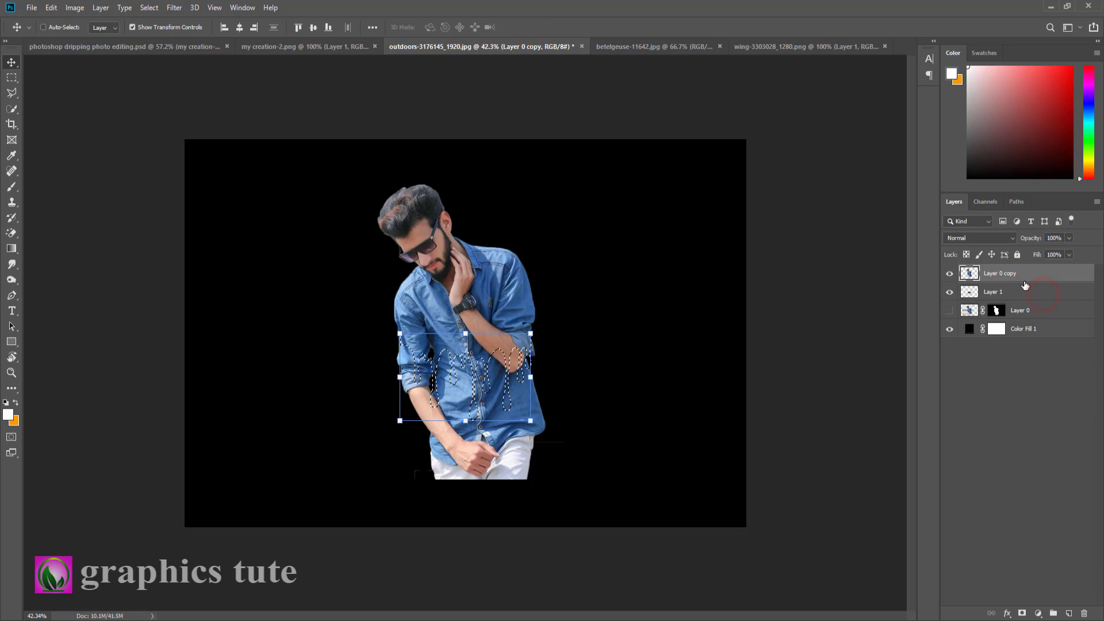
{"action": "left_click", "coordinate": [1023, 613]}
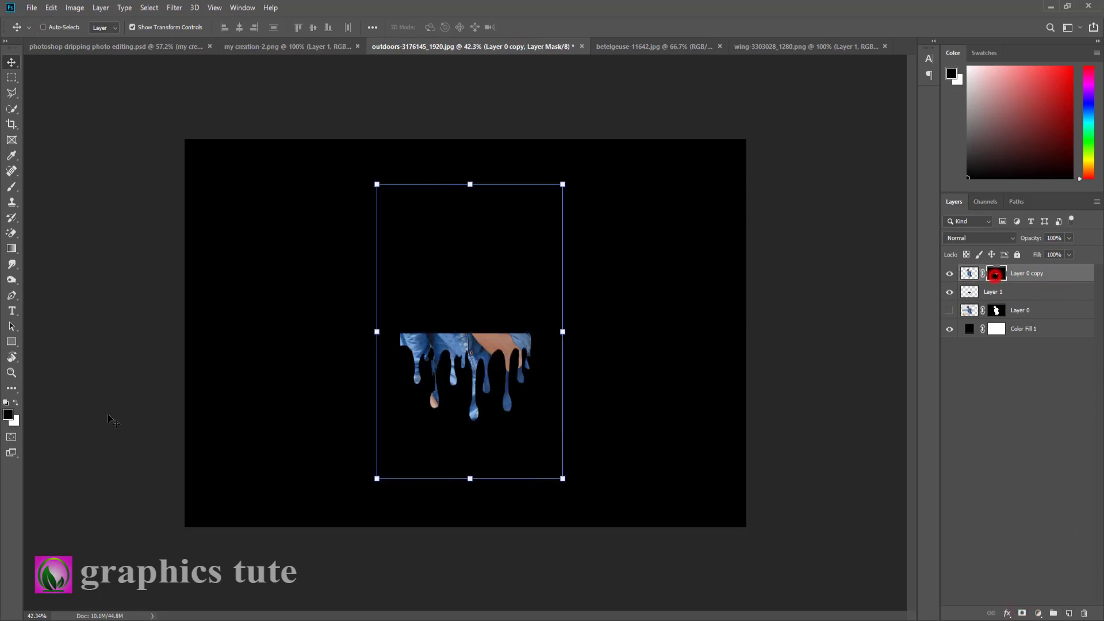
Paint white on the Layer 0 copy mask with an enlarged brush to reveal the man's upper body above the drips
{"action": "left_click", "coordinate": [11, 372]}
{"action": "left_click", "coordinate": [534, 404]}
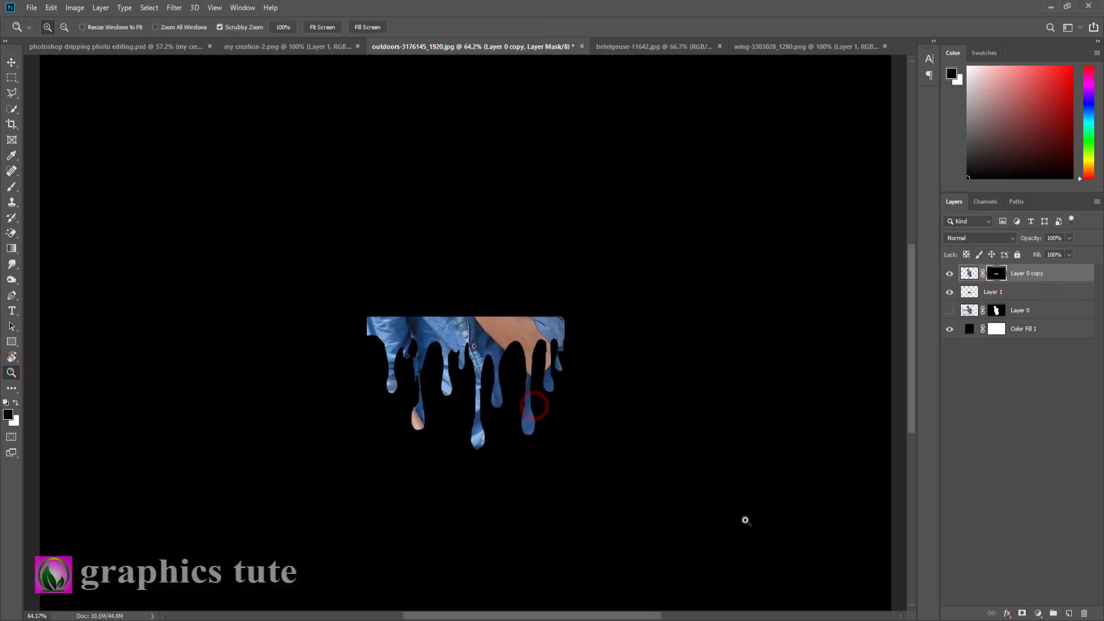
{"action": "left_click", "coordinate": [12, 186]}
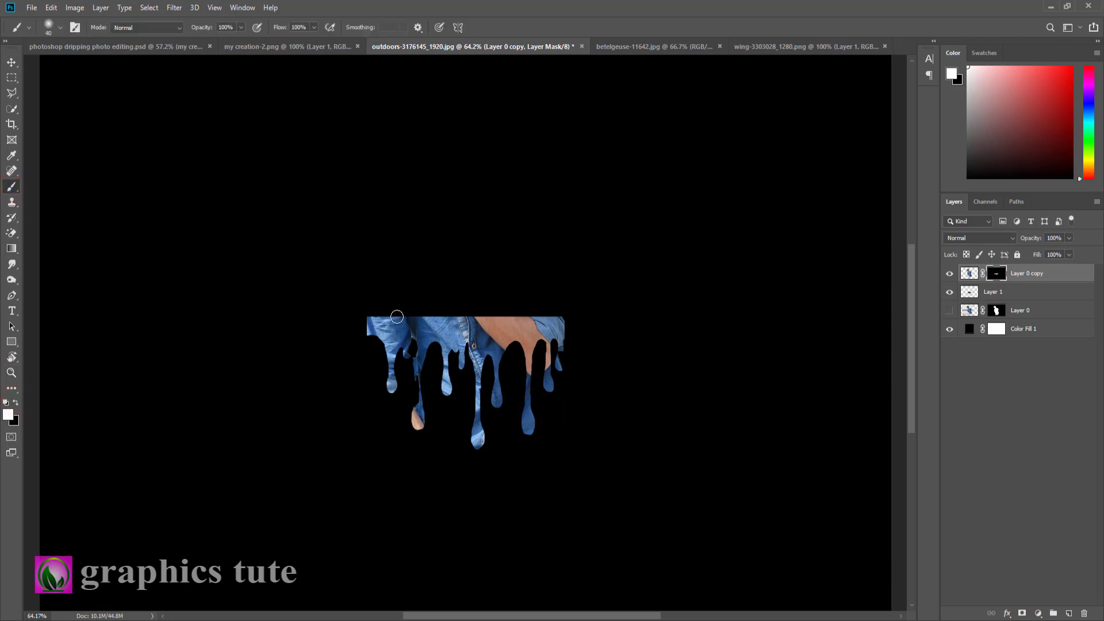
{"action": "mouse_move", "coordinate": [391, 313]}
{"action": "left_mouse_down"}
{"action": "mouse_move", "coordinate": [564, 311]}
{"action": "mouse_move", "coordinate": [374, 309]}
{"action": "mouse_move", "coordinate": [383, 258]}
{"action": "mouse_move", "coordinate": [376, 287]}
{"action": "mouse_move", "coordinate": [359, 255]}
{"action": "mouse_move", "coordinate": [368, 265]}
{"action": "mouse_move", "coordinate": [387, 224]}
{"action": "mouse_move", "coordinate": [398, 227]}
{"action": "mouse_move", "coordinate": [394, 258]}
{"action": "mouse_move", "coordinate": [410, 284]}
{"action": "mouse_move", "coordinate": [535, 285]}
{"action": "mouse_move", "coordinate": [569, 305]}
{"action": "mouse_move", "coordinate": [591, 231]}
{"action": "mouse_move", "coordinate": [383, 232]}
{"action": "mouse_move", "coordinate": [456, 258]}
{"action": "mouse_move", "coordinate": [407, 263]}
{"action": "mouse_move", "coordinate": [452, 284]}
{"action": "mouse_move", "coordinate": [465, 176]}
{"action": "mouse_move", "coordinate": [376, 164]}
{"action": "mouse_move", "coordinate": [387, 117]}
{"action": "mouse_move", "coordinate": [285, 105]}
{"action": "mouse_move", "coordinate": [449, 106]}
{"action": "mouse_move", "coordinate": [396, 200]}
{"action": "left_mouse_up"}
{"action": "key", "text": "bracketright"}
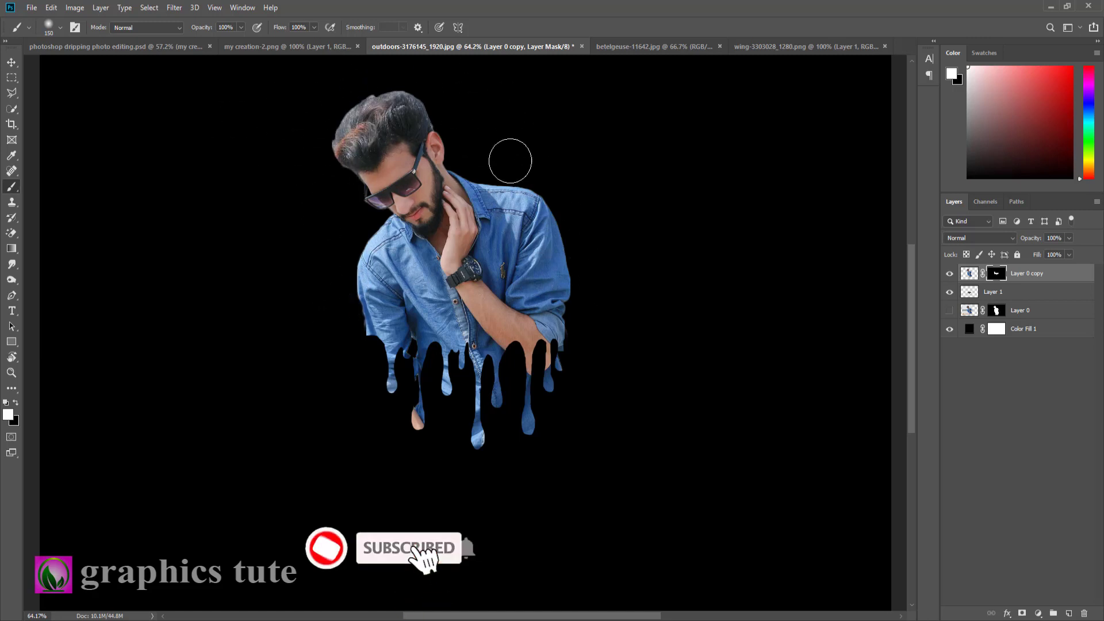
{"action": "left_click", "coordinate": [11, 373]}
{"action": "left_click_drag", "start_coordinate": [475, 370], "coordinate": [428, 370]}
{"action": "mouse_move", "coordinate": [518, 349]}
{"action": "left_mouse_down"}
{"action": "mouse_move", "coordinate": [527, 364]}
{"action": "mouse_move", "coordinate": [509, 363]}
{"action": "left_mouse_up"}
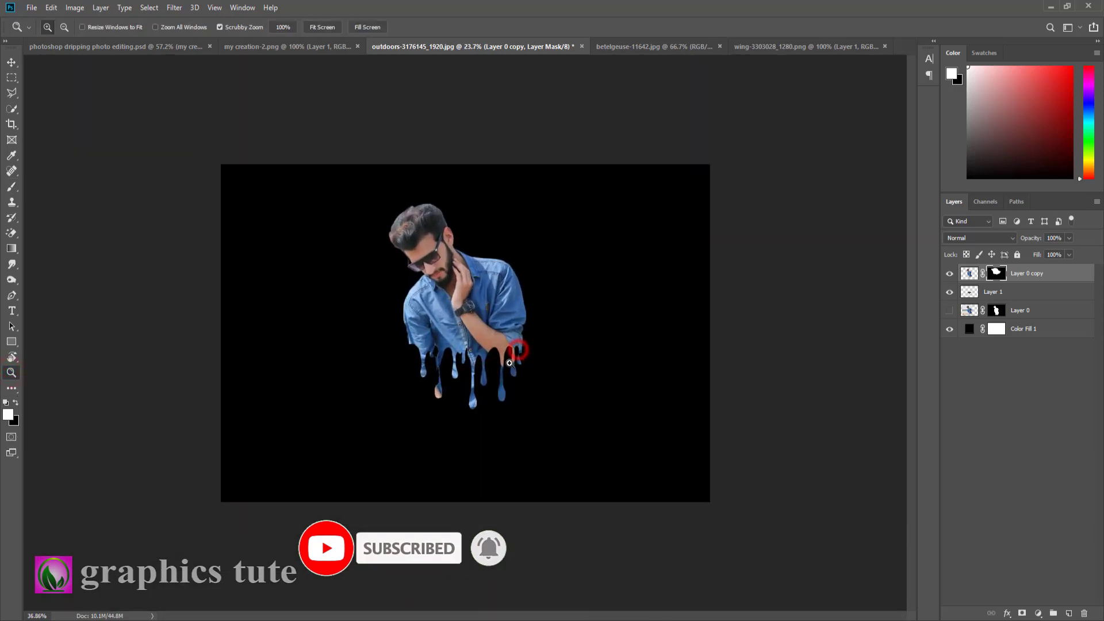
Draw a white ellipse about 1093 × 1102 px over the man's torso with the Ellipse tool
{"action": "left_click", "coordinate": [12, 342]}
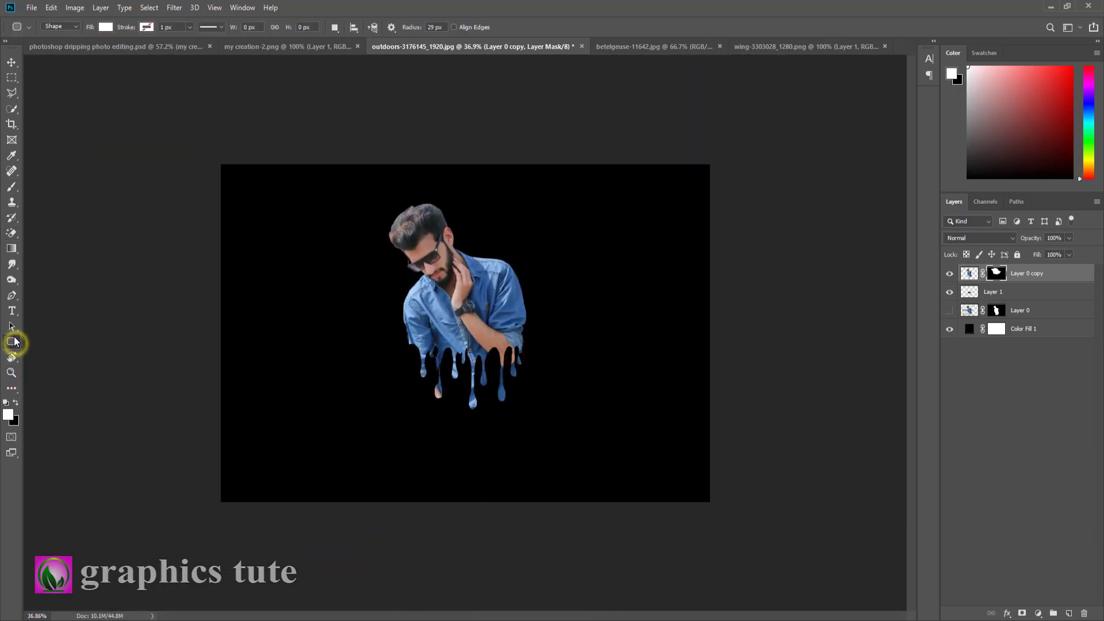
{"action": "left_click", "coordinate": [49, 364]}
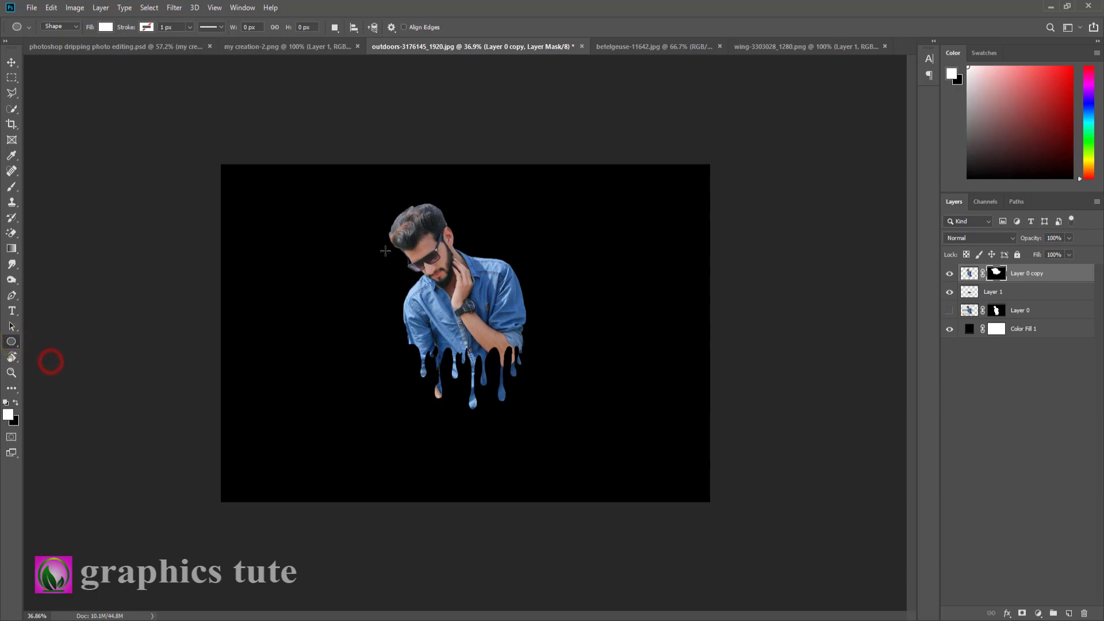
{"action": "left_click_drag", "start_coordinate": [386, 251], "coordinate": [617, 492]}
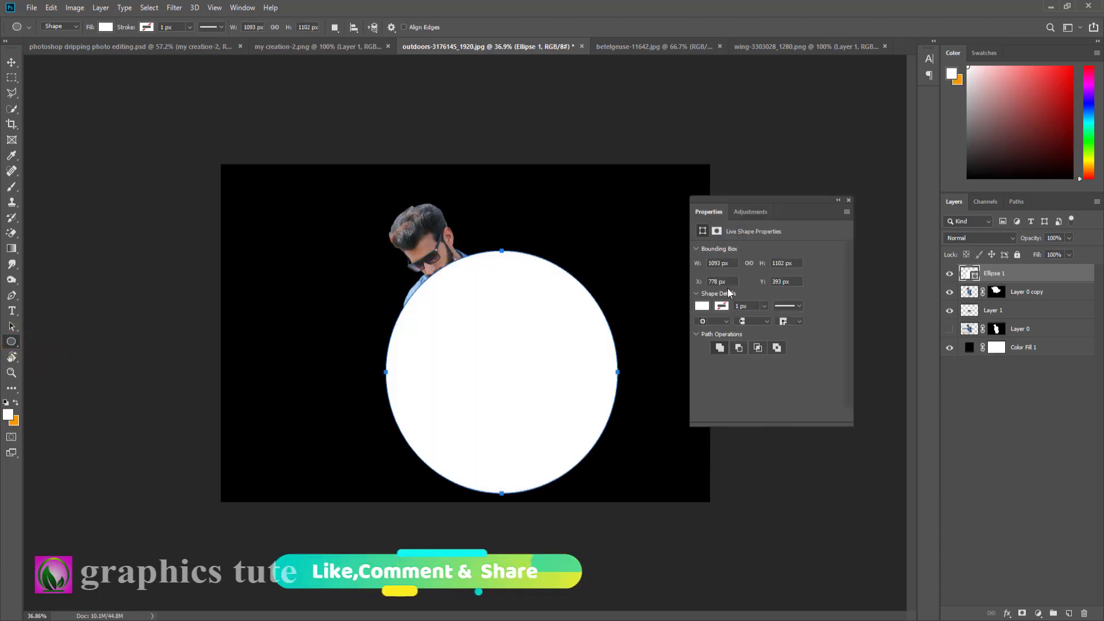
Remove the ellipse's fill and give it a white outline about 26.5 px thick
{"action": "left_click", "coordinate": [702, 307]}
{"action": "left_click", "coordinate": [709, 328]}
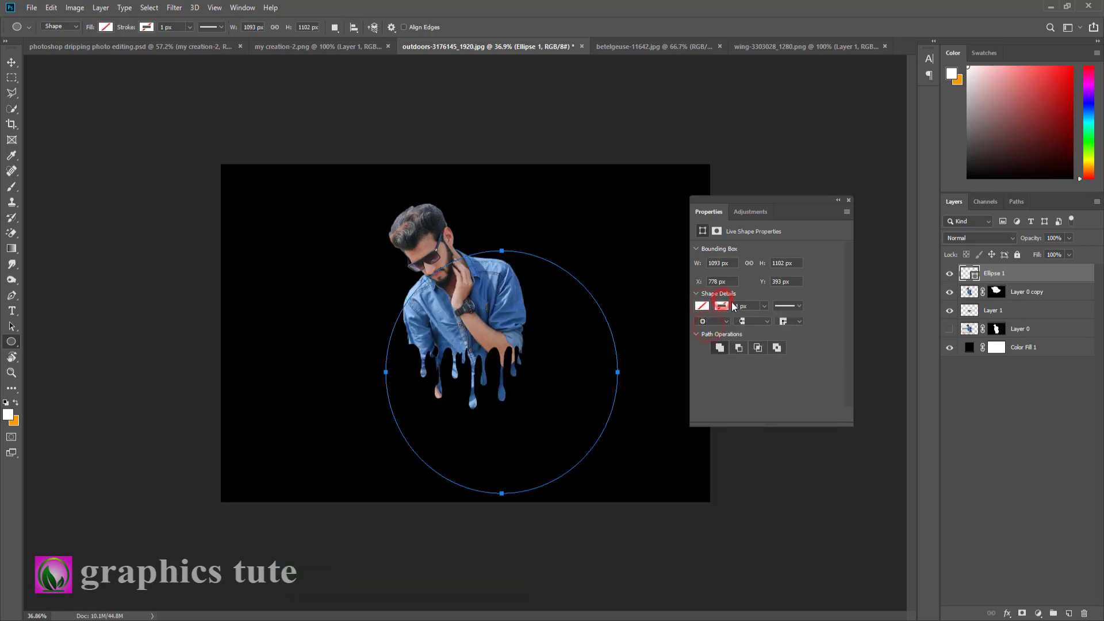
{"action": "left_click", "coordinate": [722, 306]}
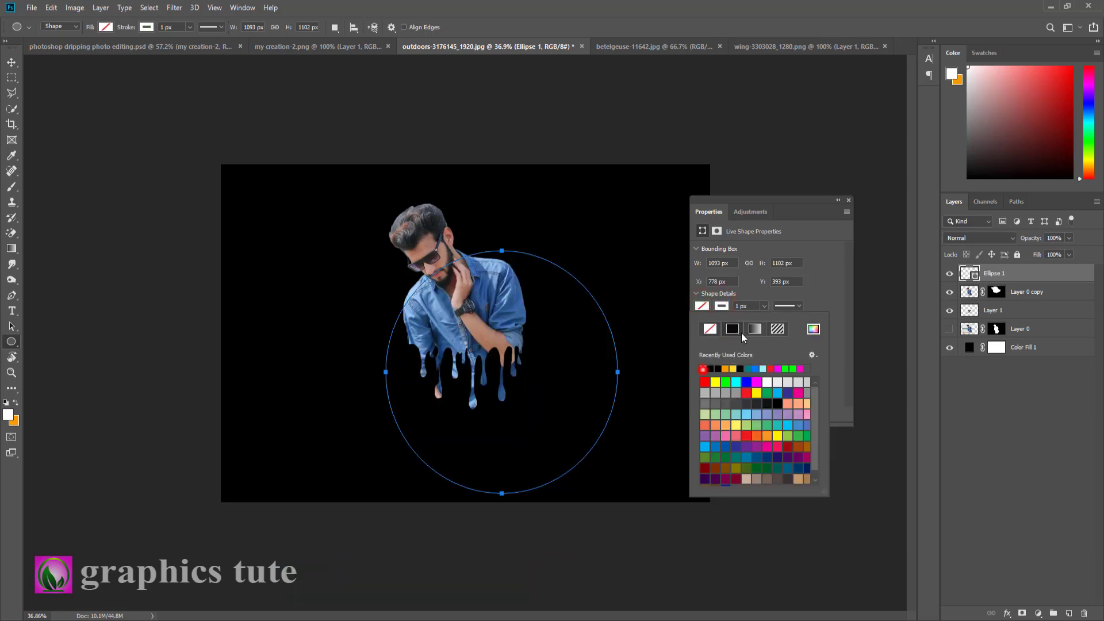
{"action": "left_click", "coordinate": [820, 293]}
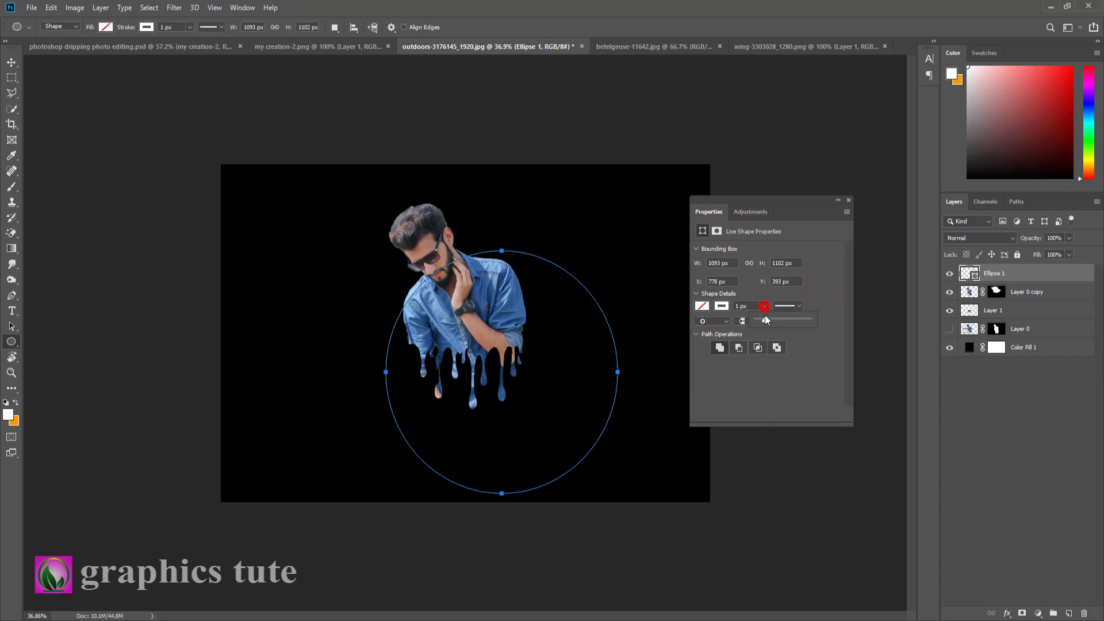
{"action": "left_click_drag", "start_coordinate": [772, 322], "coordinate": [772, 324]}
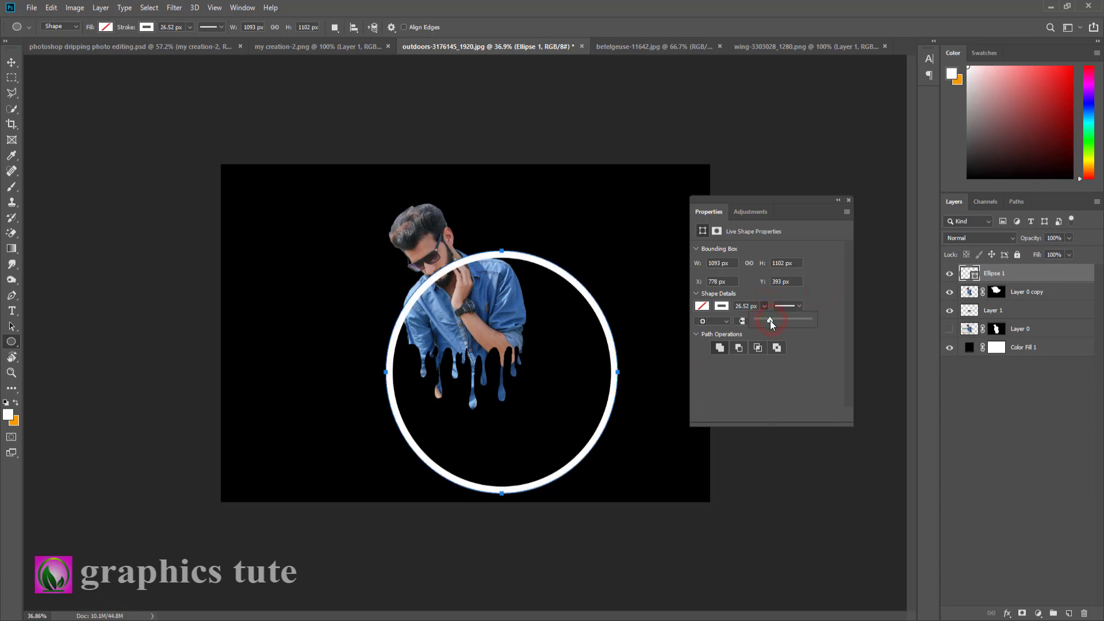
Move the white ring around the man, enlarge it to about 113% width and 112% height, and close its shape properties
{"action": "left_click", "coordinate": [11, 62]}
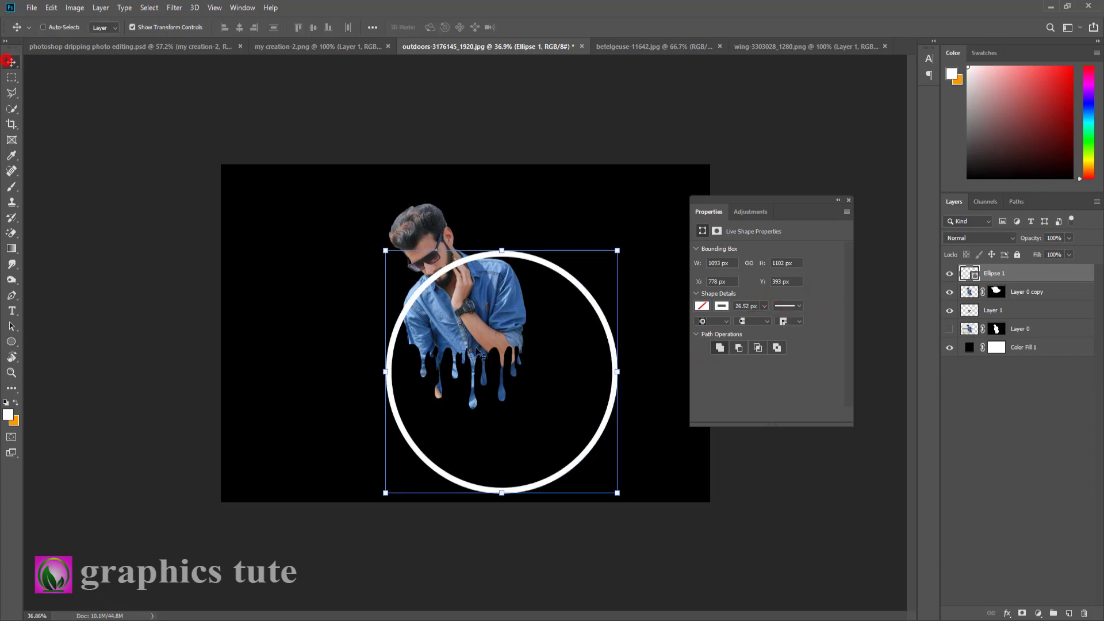
{"action": "left_click_drag", "start_coordinate": [518, 359], "coordinate": [474, 313]}
{"action": "left_click_drag", "start_coordinate": [525, 396], "coordinate": [524, 397]}
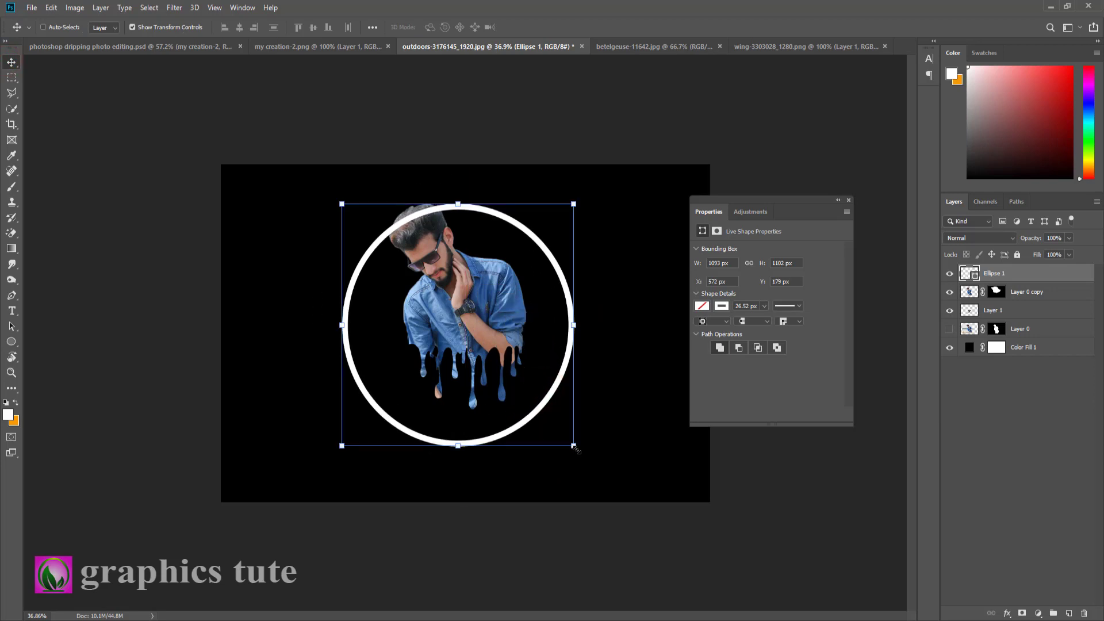
{"action": "left_click_drag", "start_coordinate": [575, 449], "coordinate": [592, 463]}
{"action": "mouse_move", "coordinate": [532, 411]}
{"action": "left_mouse_down"}
{"action": "mouse_move", "coordinate": [551, 417]}
{"action": "mouse_move", "coordinate": [543, 424]}
{"action": "left_mouse_up"}
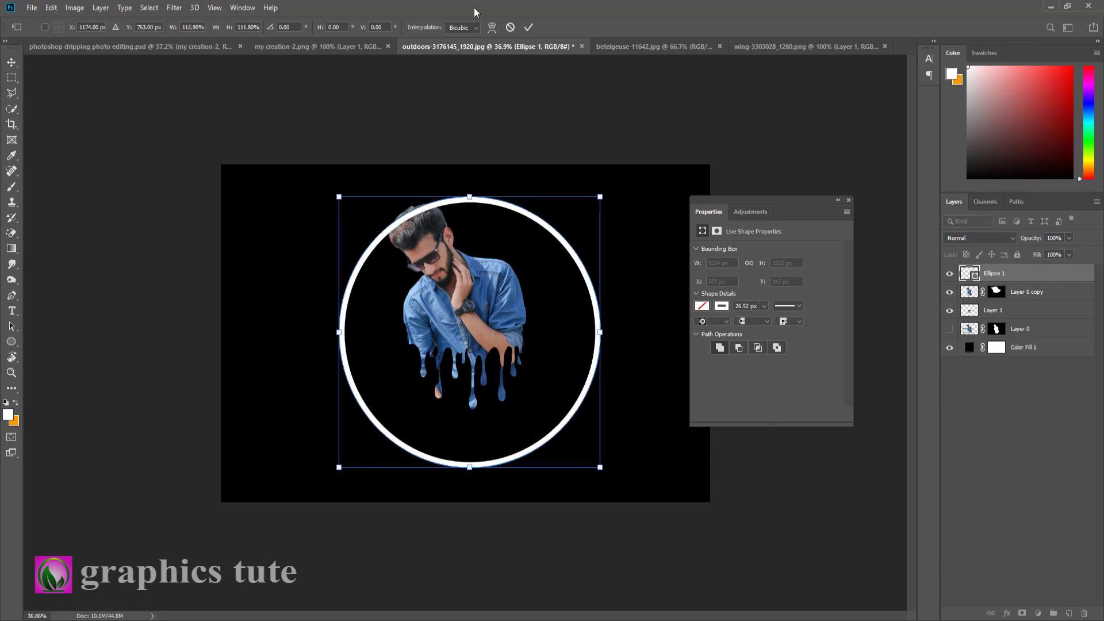
{"action": "left_click", "coordinate": [848, 200]}
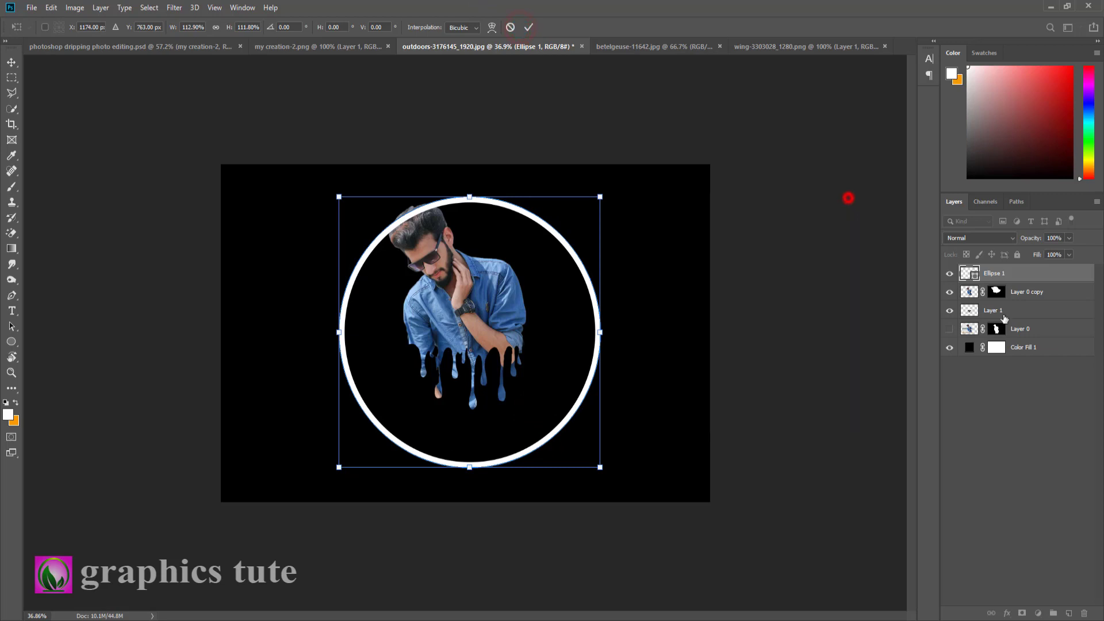
Move the man on Layer 0 copy down and slightly right so he sits inside the ring
{"action": "left_click", "coordinate": [1029, 291]}
{"action": "left_click_drag", "start_coordinate": [506, 303], "coordinate": [516, 325]}
{"action": "left_click", "coordinate": [11, 373]}
{"action": "left_click", "coordinate": [429, 374]}
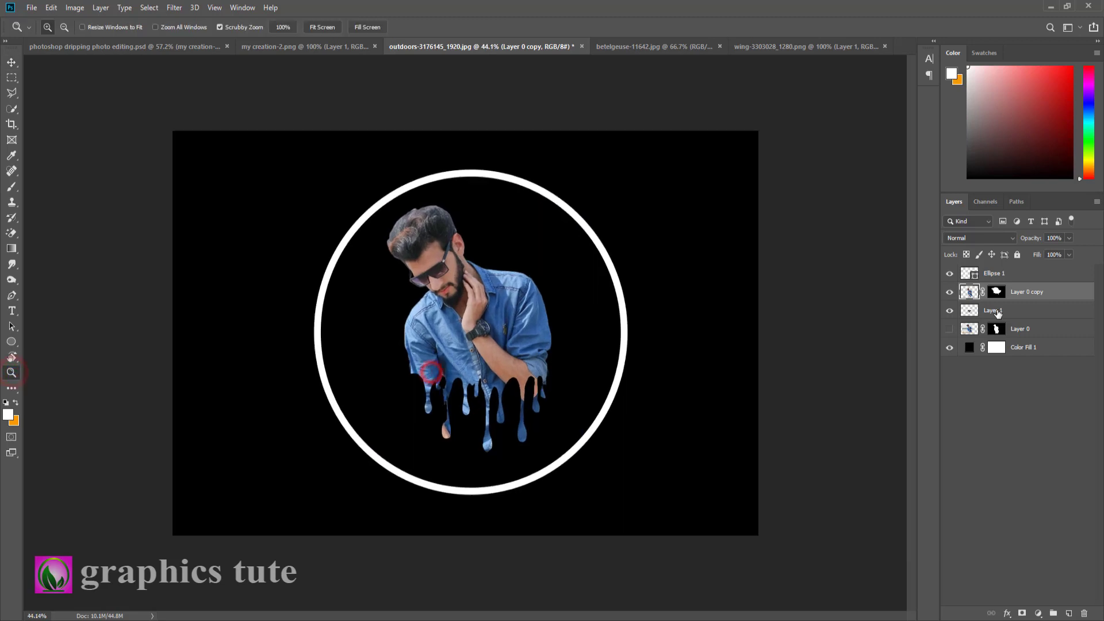
Give the Ellipse 1 layer an orange 3 px outside Stroke and enable a second Stroke effect
{"action": "left_click", "coordinate": [1019, 276]}
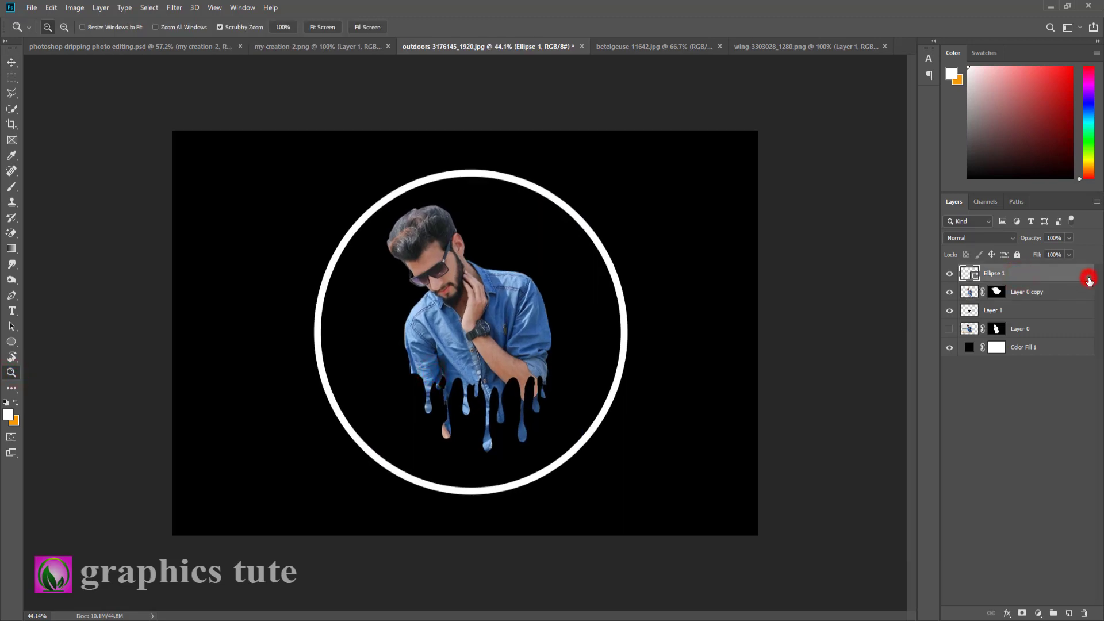
{"action": "double_click", "coordinate": [1088, 280]}
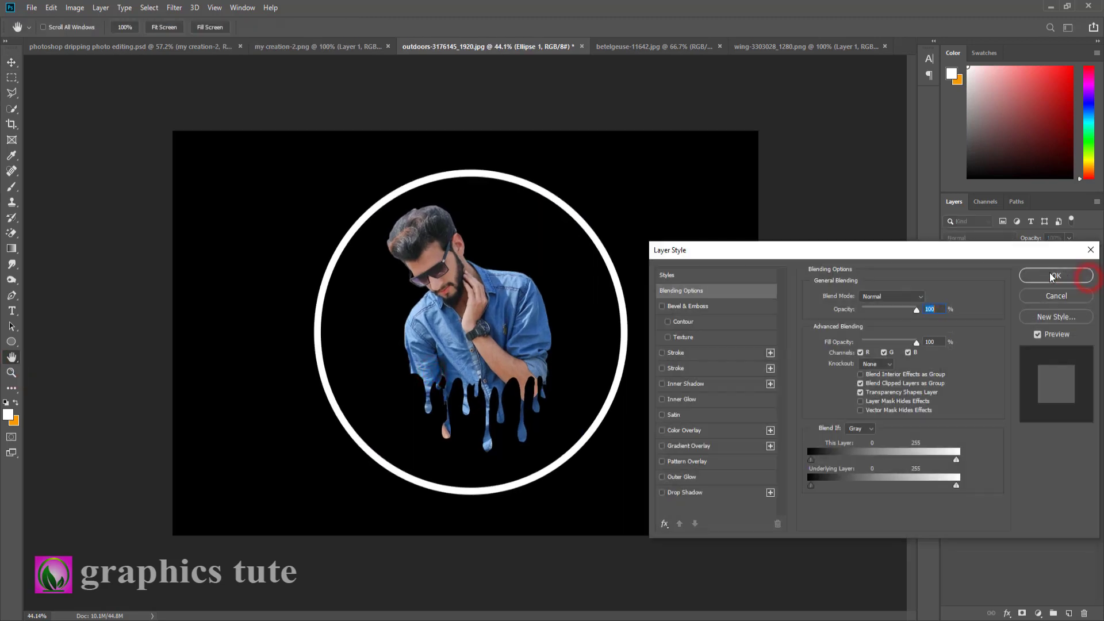
{"action": "left_click", "coordinate": [683, 352]}
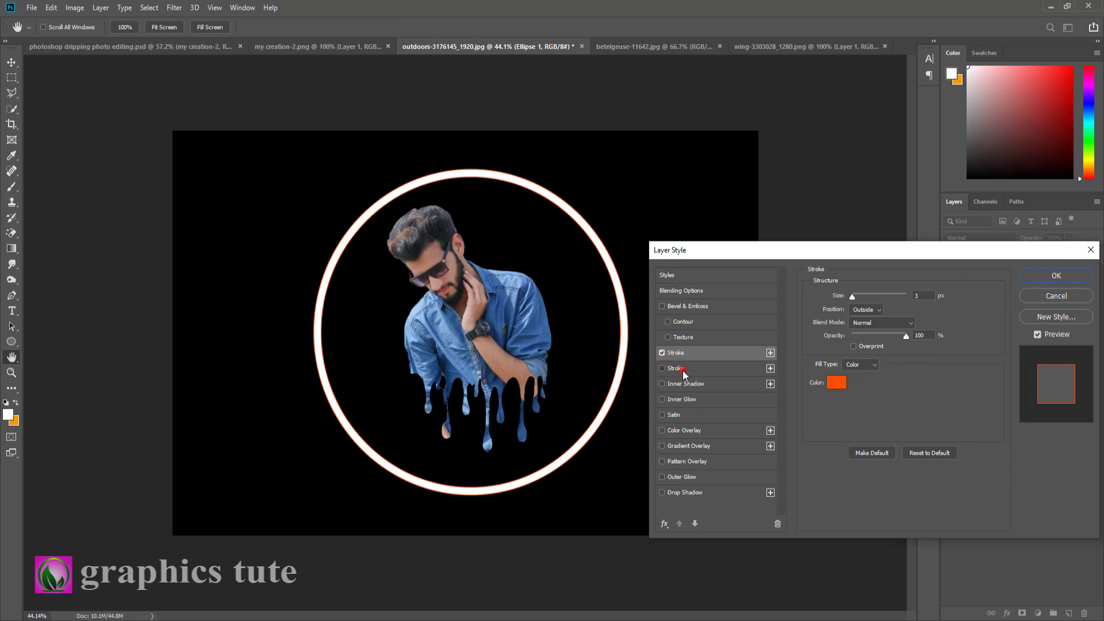
{"action": "left_click", "coordinate": [682, 370]}
Add an orange Outer Glow to the ring with Screen blending, 83% opacity, 17% spread and 49 px size, leaving Drop Shadow off
{"action": "left_click", "coordinate": [685, 492]}
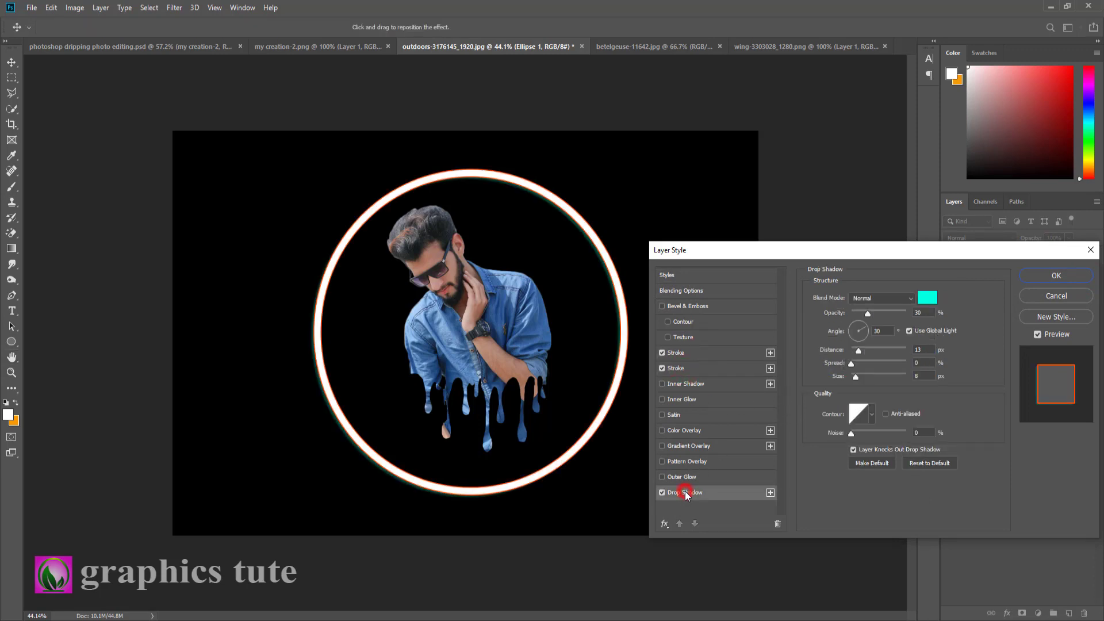
{"action": "left_click", "coordinate": [662, 492]}
{"action": "left_click", "coordinate": [682, 477]}
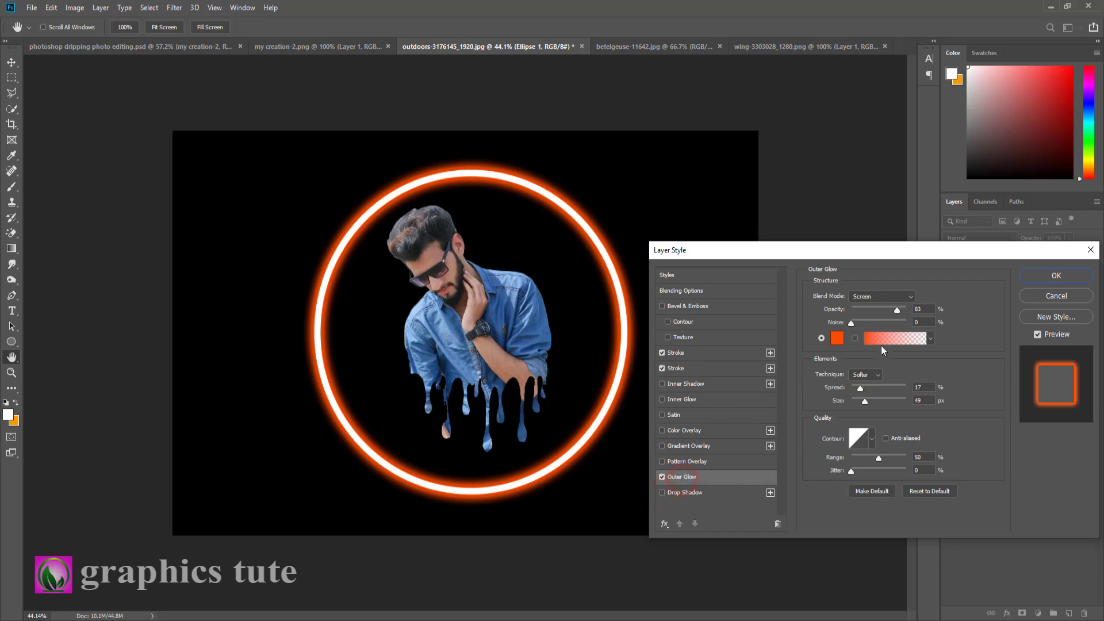
{"action": "left_click", "coordinate": [893, 309]}
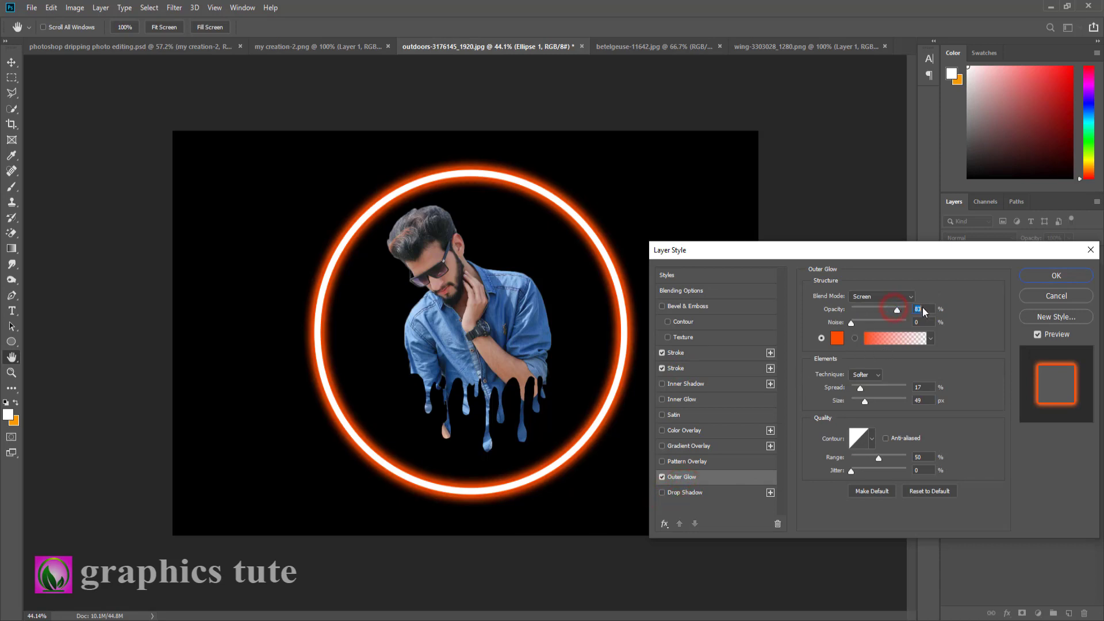
{"action": "left_click", "coordinate": [1058, 277]}
Bring the unlocked betelgeuse-11642.jpg glow into the photo document, center it in the ring and place it beneath Layer 0 copy
{"action": "key", "text": "z"}
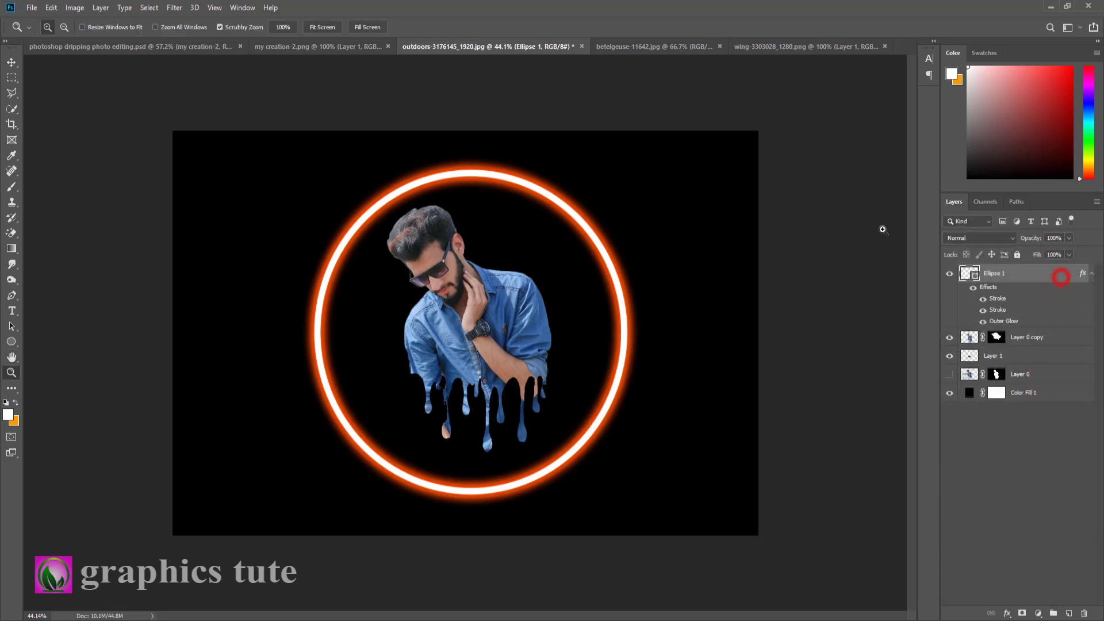
{"action": "left_click_drag", "start_coordinate": [472, 385], "coordinate": [469, 377]}
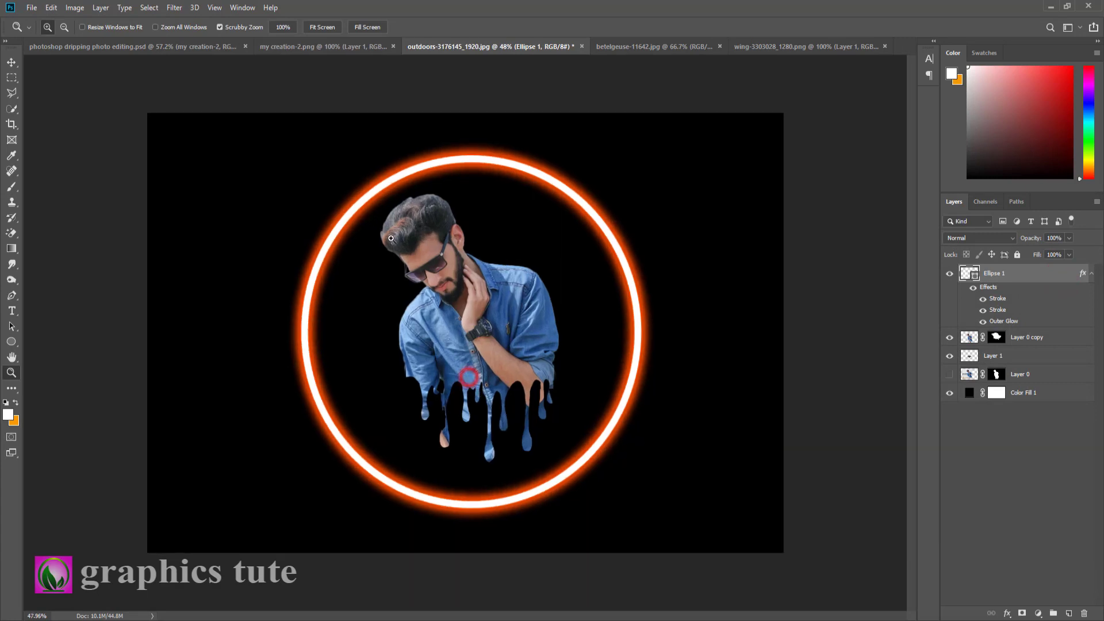
{"action": "left_click", "coordinate": [615, 45]}
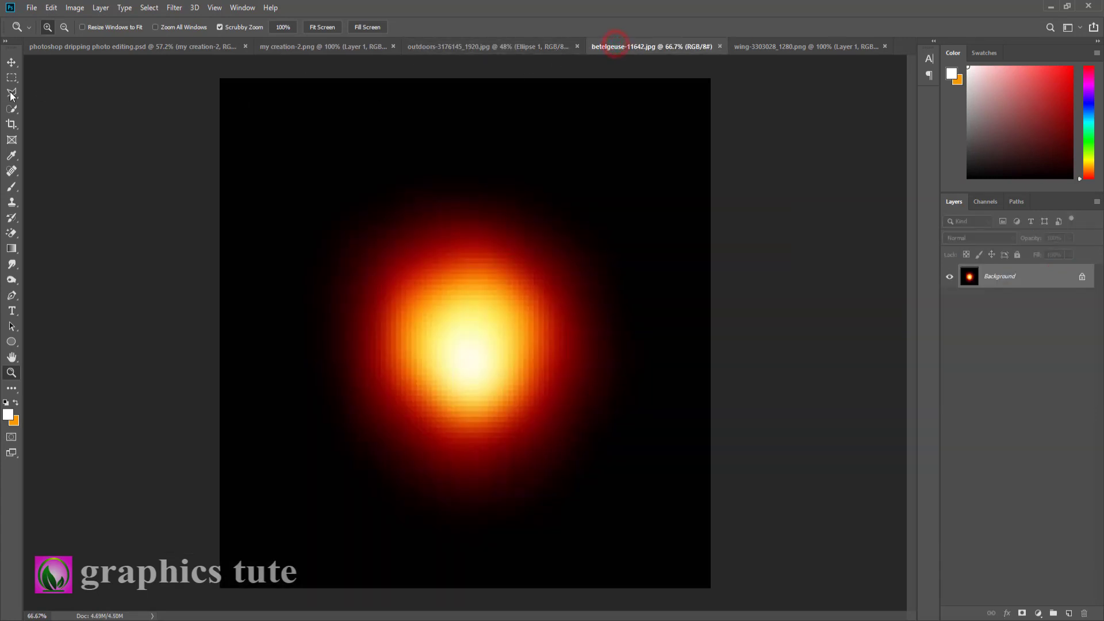
{"action": "left_click", "coordinate": [11, 64]}
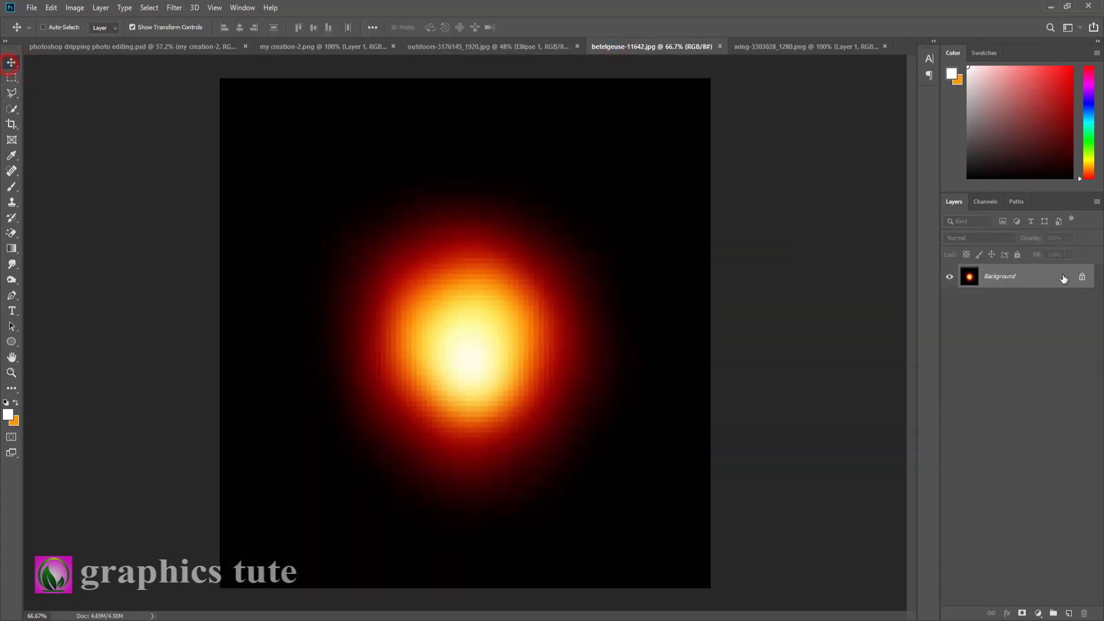
{"action": "left_click", "coordinate": [1080, 278]}
{"action": "left_click_drag", "start_coordinate": [438, 261], "coordinate": [665, 409]}
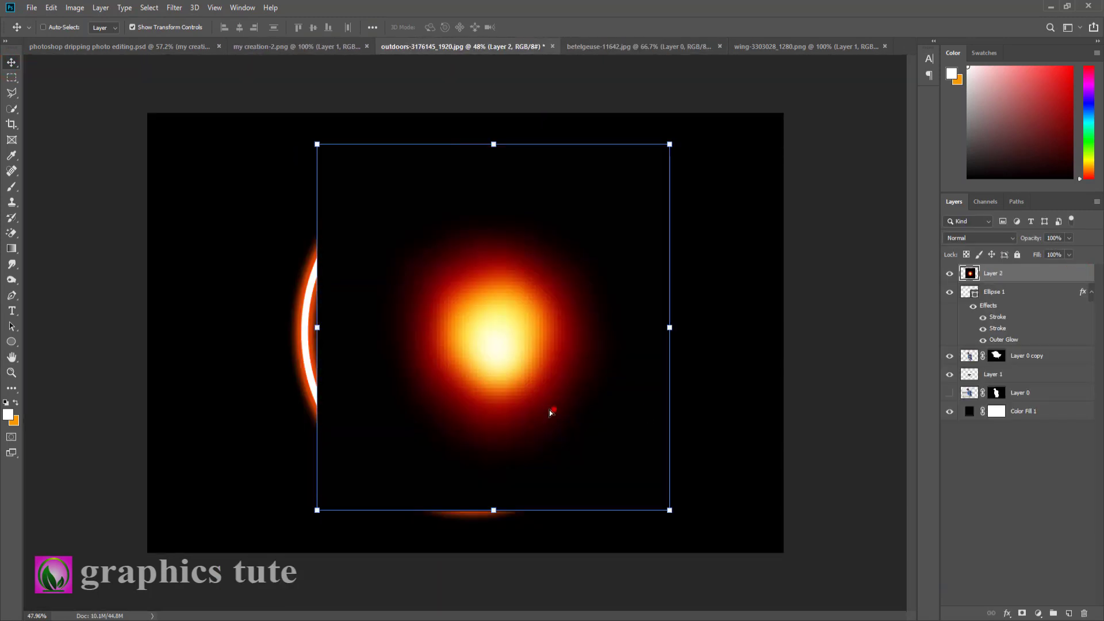
{"action": "left_click_drag", "start_coordinate": [550, 410], "coordinate": [529, 414]}
{"action": "left_click_drag", "start_coordinate": [1063, 267], "coordinate": [1064, 364]}
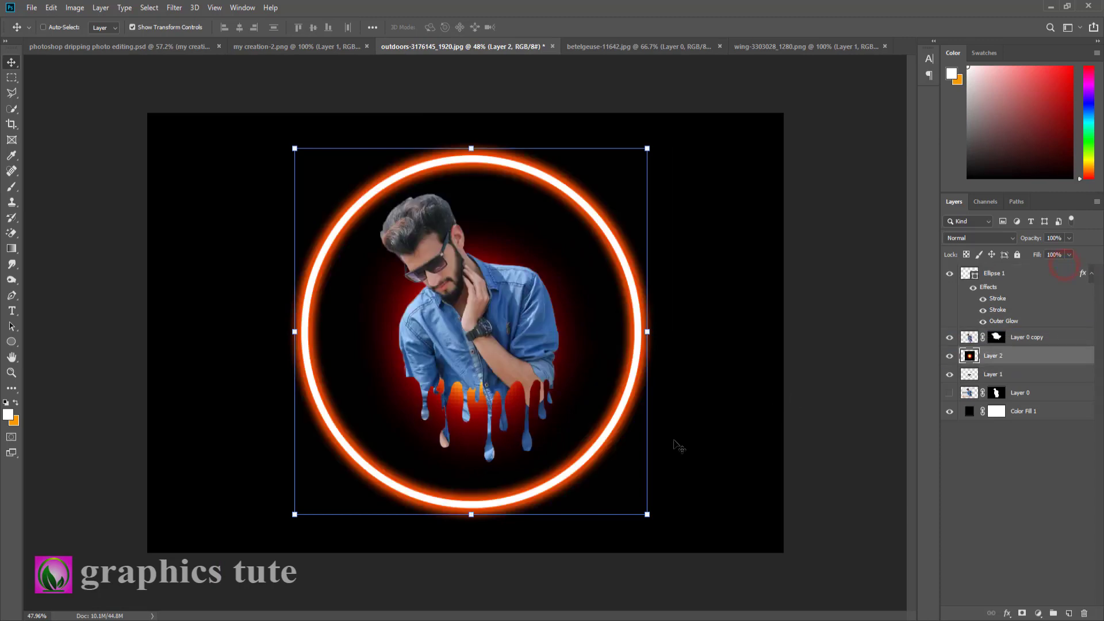
Scale the glow on Layer 2 to about 136% and center it behind the man
{"action": "left_click_drag", "start_coordinate": [666, 523], "coordinate": [776, 609]}
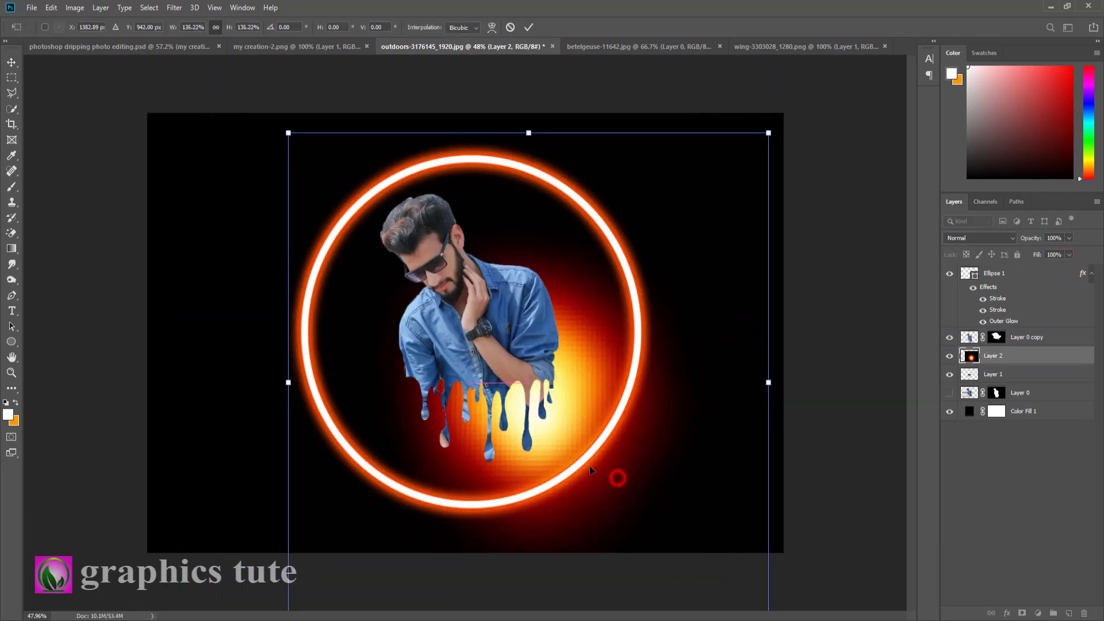
{"action": "left_click_drag", "start_coordinate": [598, 484], "coordinate": [532, 403]}
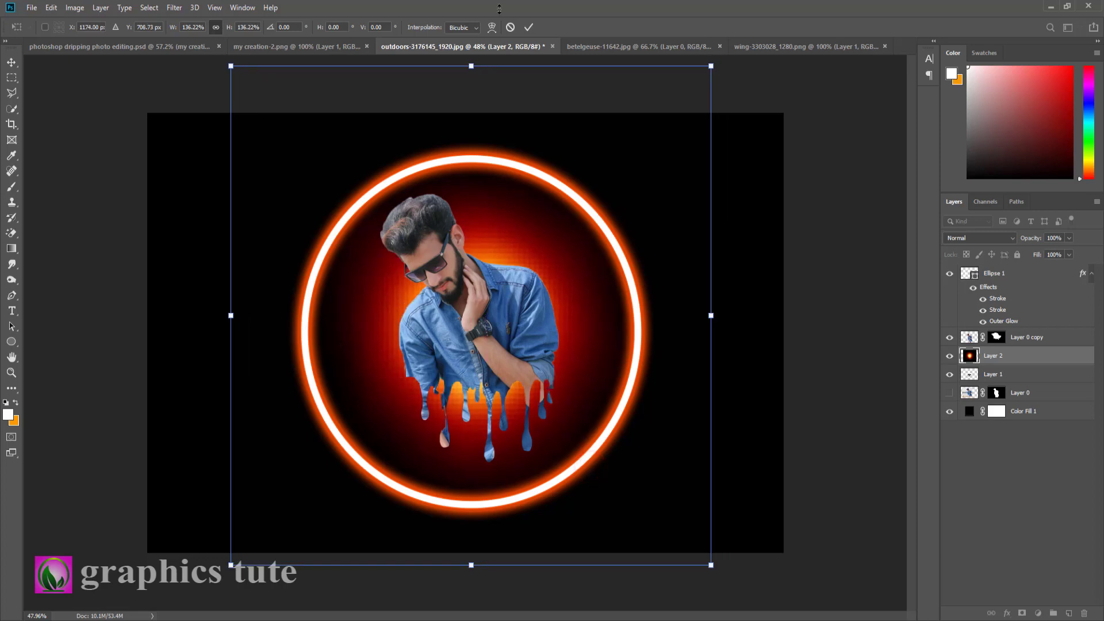
{"action": "left_click", "coordinate": [528, 28]}
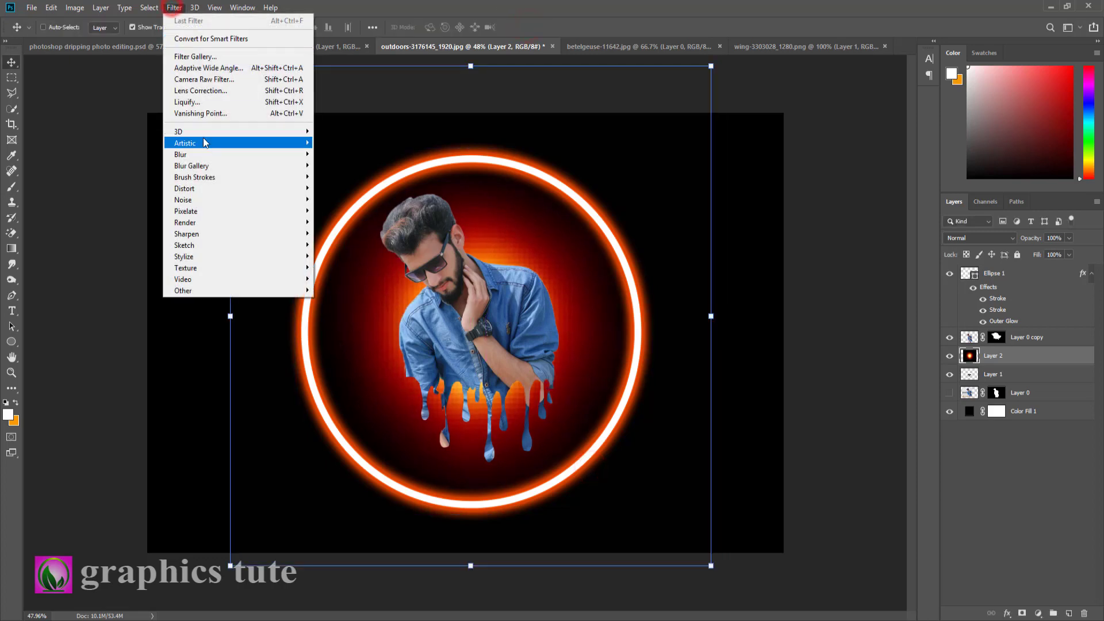
Soften the glow on Layer 2 with a Gaussian Blur of 45.6 pixels radius
{"action": "mouse_move", "coordinate": [253, 154]}
{"action": "left_click", "coordinate": [325, 199]}
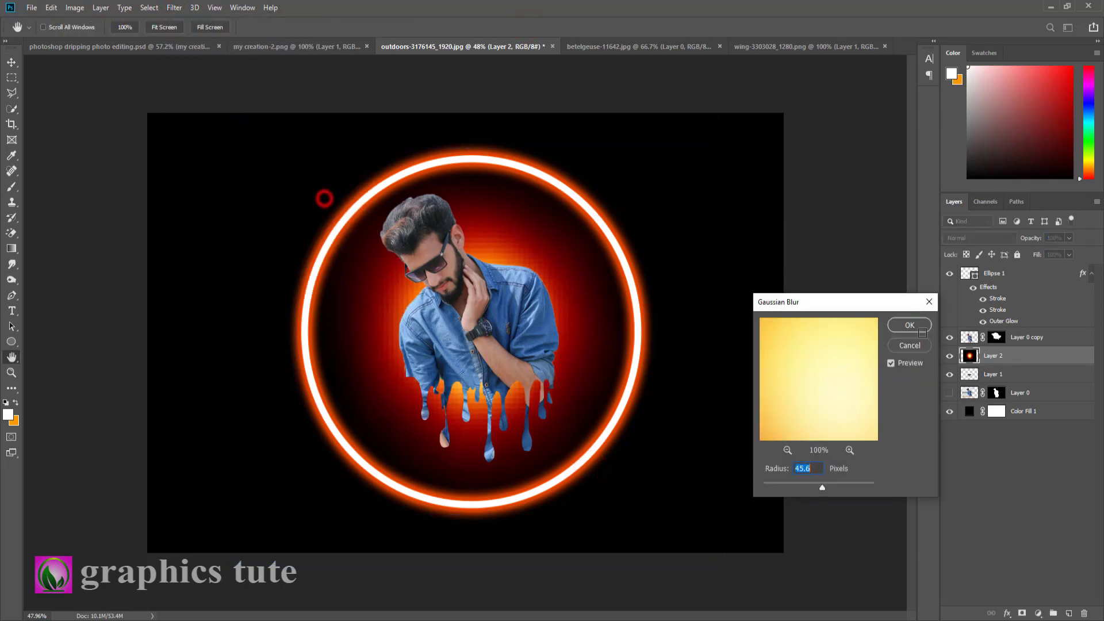
{"action": "left_click", "coordinate": [821, 489]}
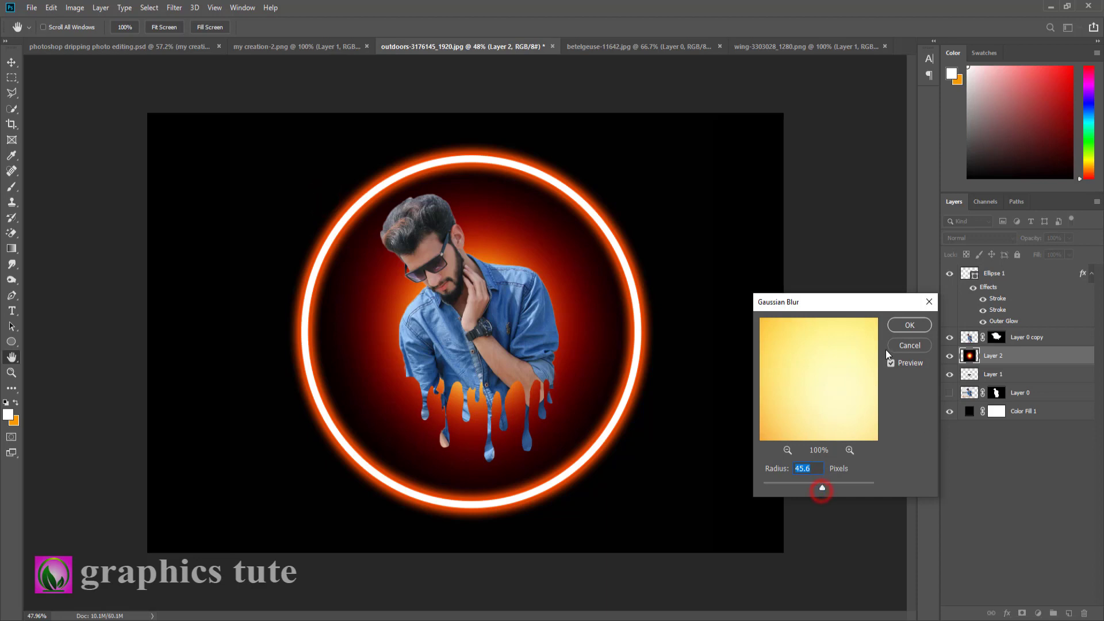
{"action": "left_click", "coordinate": [906, 326]}
{"action": "key", "text": "v"}
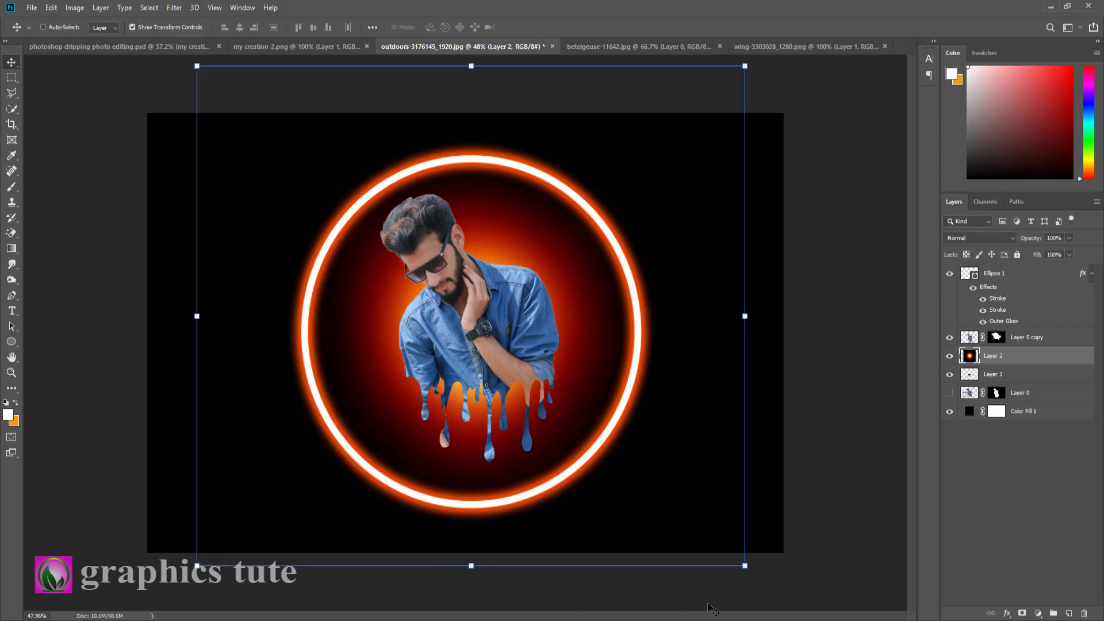
{"action": "left_click_drag", "start_coordinate": [745, 565], "coordinate": [860, 598]}
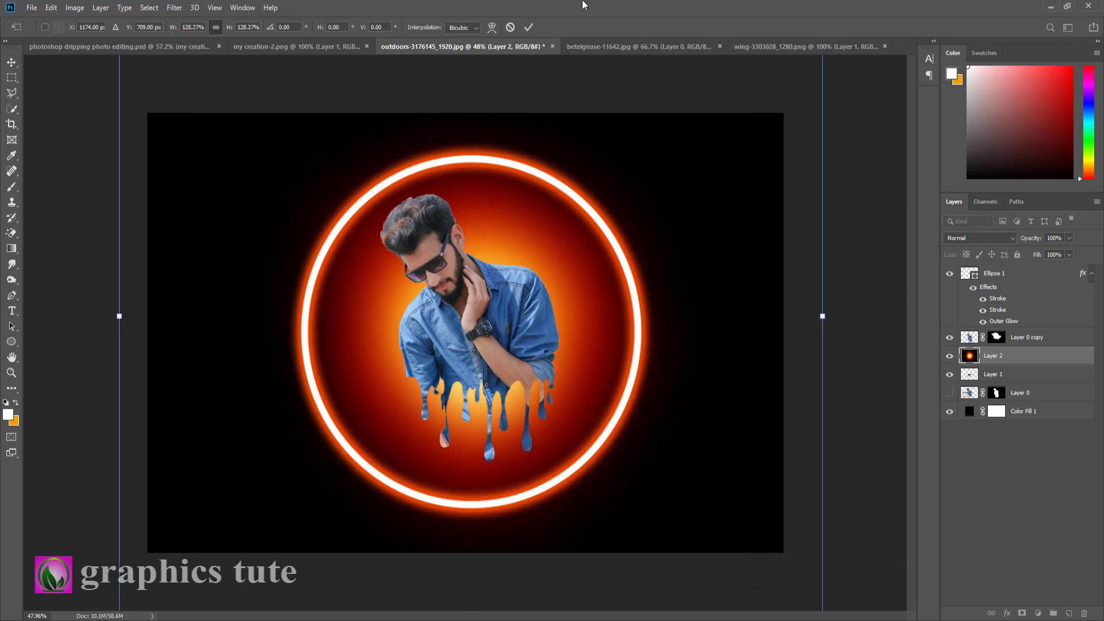
{"action": "left_click", "coordinate": [513, 26]}
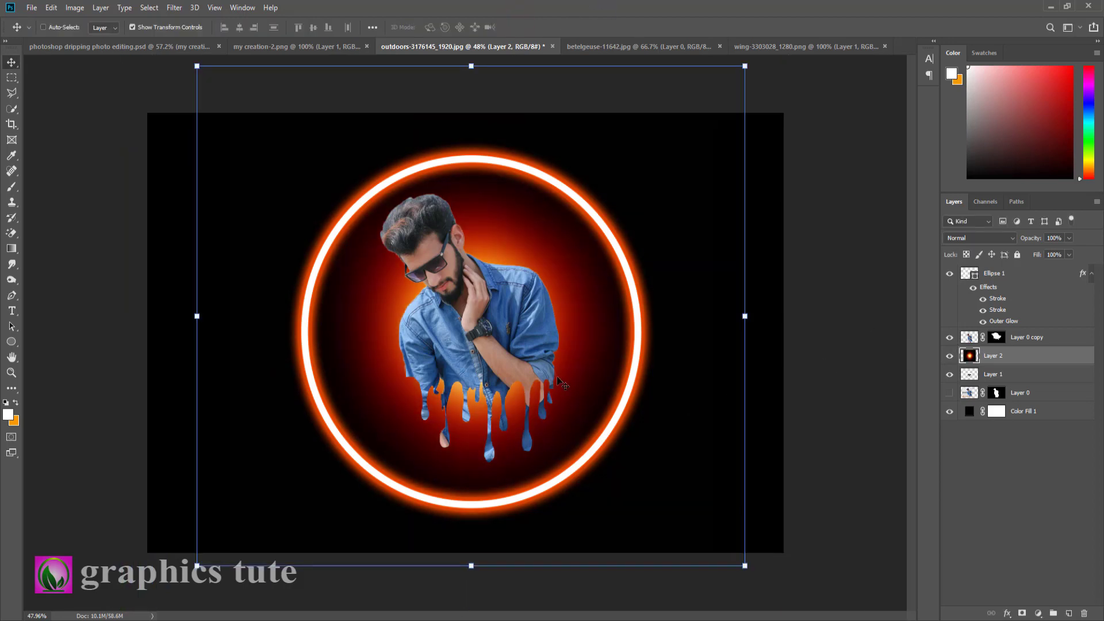
Scale the glow on Layer 2 to about 130% and recenter it behind the man
{"action": "left_click", "coordinate": [12, 374]}
{"action": "left_click_drag", "start_coordinate": [412, 418], "coordinate": [369, 376]}
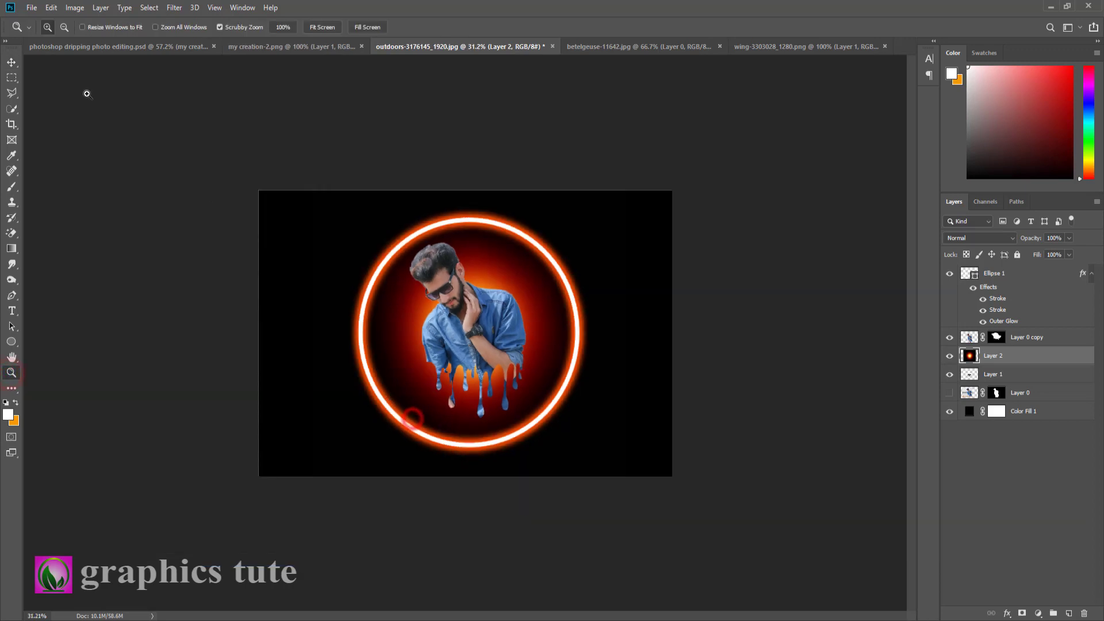
{"action": "left_click", "coordinate": [12, 64]}
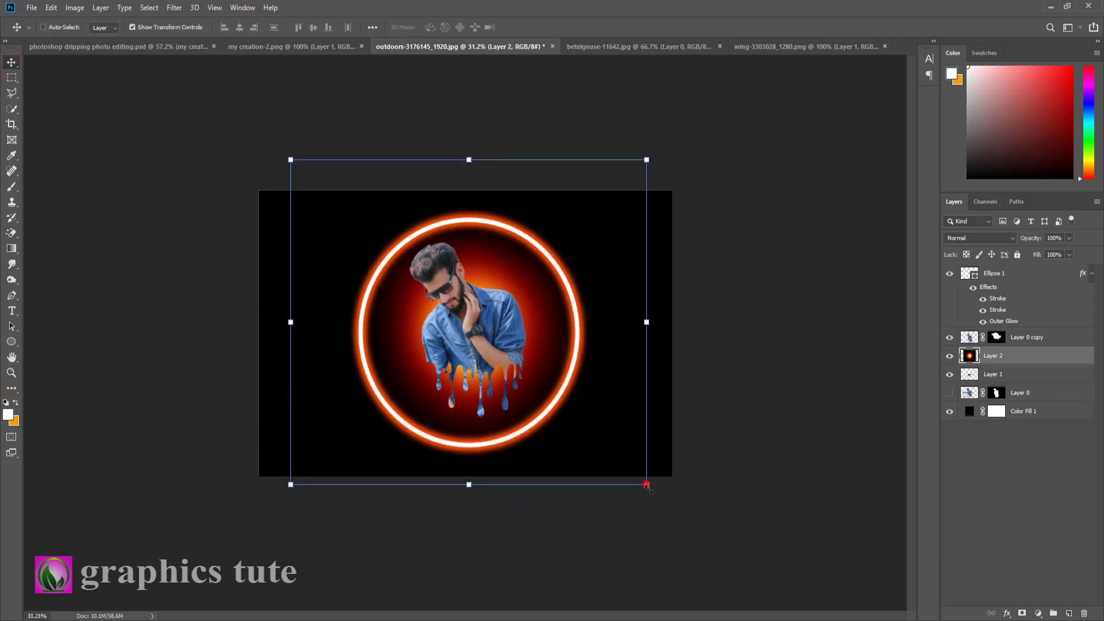
{"action": "left_click_drag", "start_coordinate": [646, 484], "coordinate": [700, 534]}
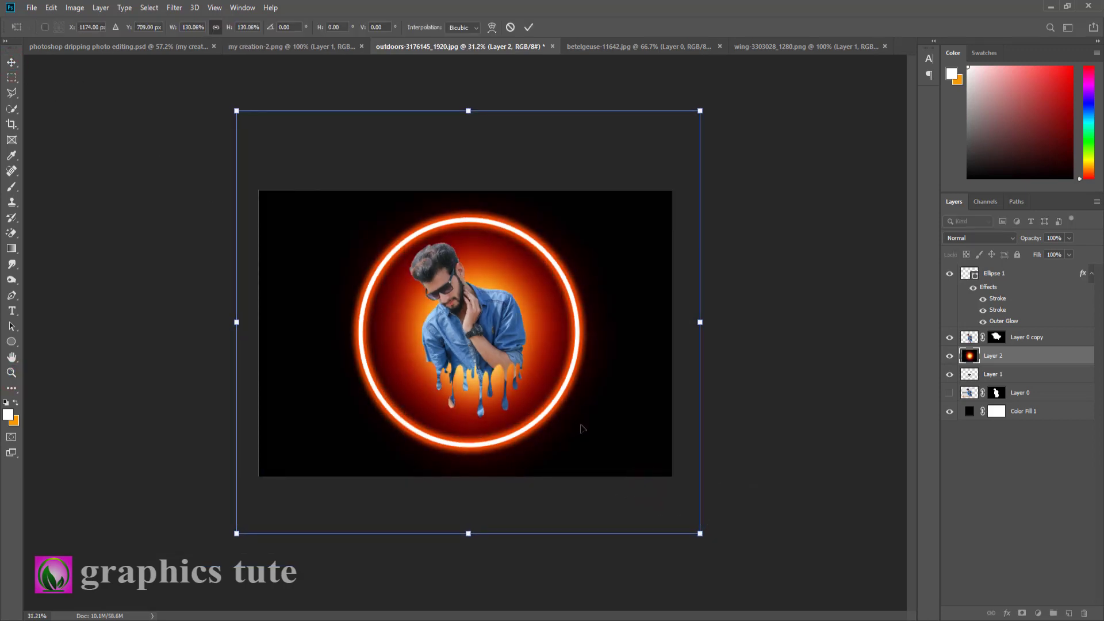
{"action": "left_click_drag", "start_coordinate": [581, 428], "coordinate": [577, 427]}
{"action": "left_click", "coordinate": [529, 27]}
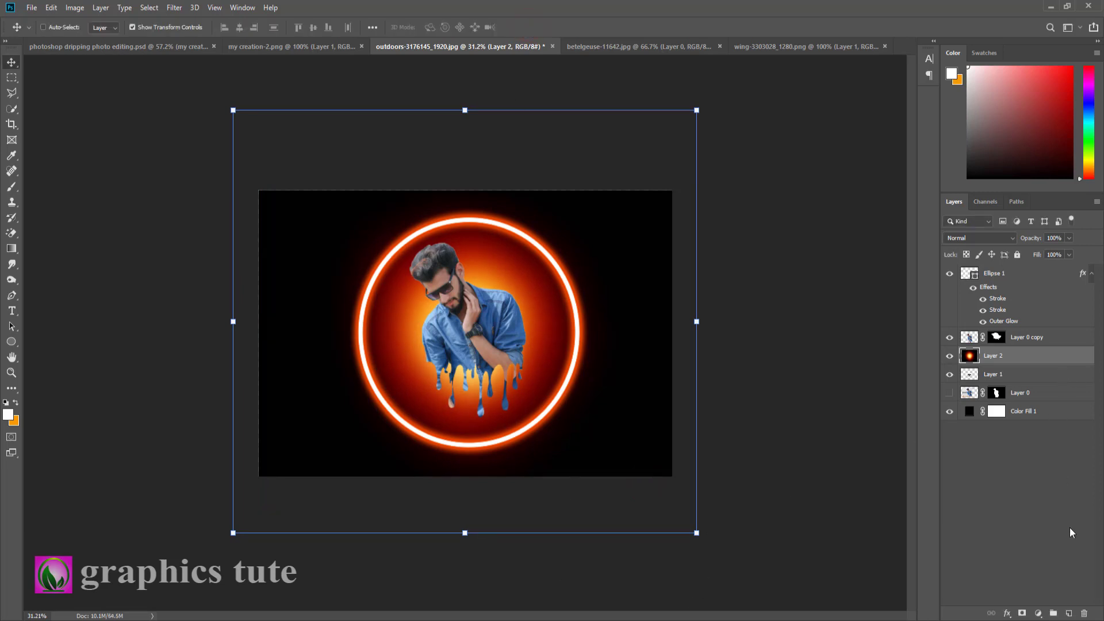
Add a Hue/Saturation adjustment clipped to Layer 2 with Hue +21 and Saturation +4
{"action": "left_click", "coordinate": [1043, 614]}
{"action": "left_click", "coordinate": [1045, 499]}
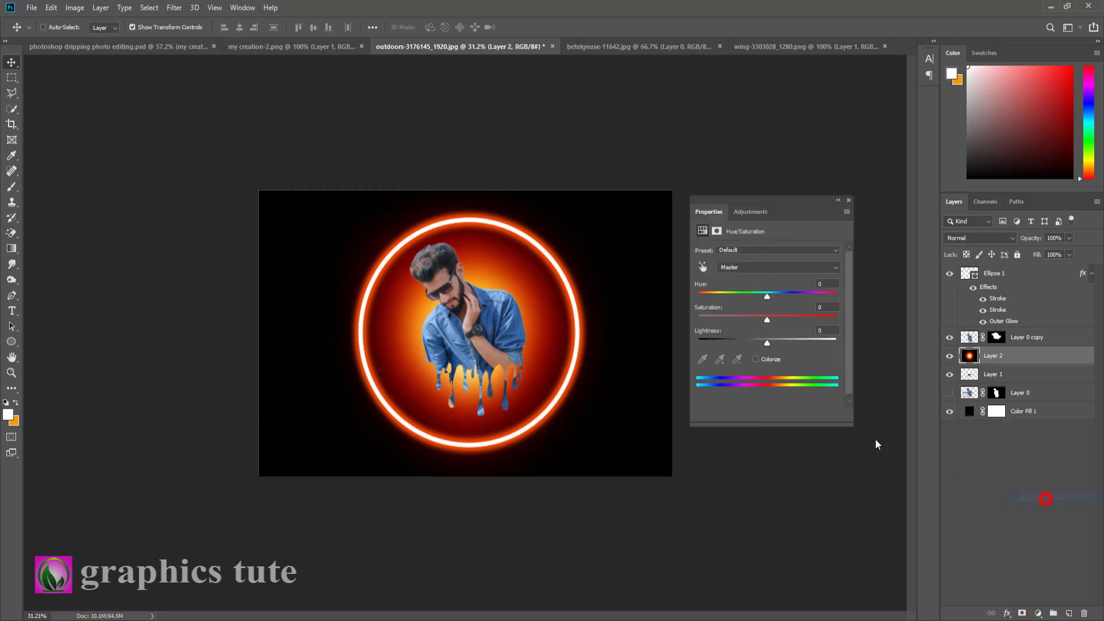
{"action": "left_click", "coordinate": [762, 415]}
{"action": "left_click_drag", "start_coordinate": [764, 303], "coordinate": [783, 308]}
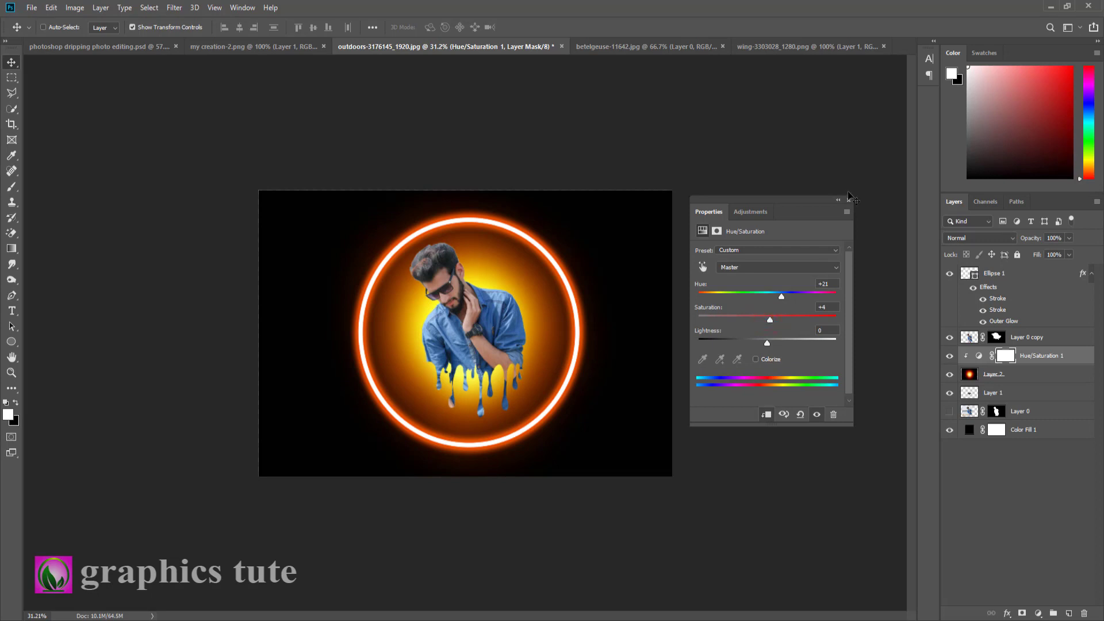
{"action": "left_click", "coordinate": [850, 201]}
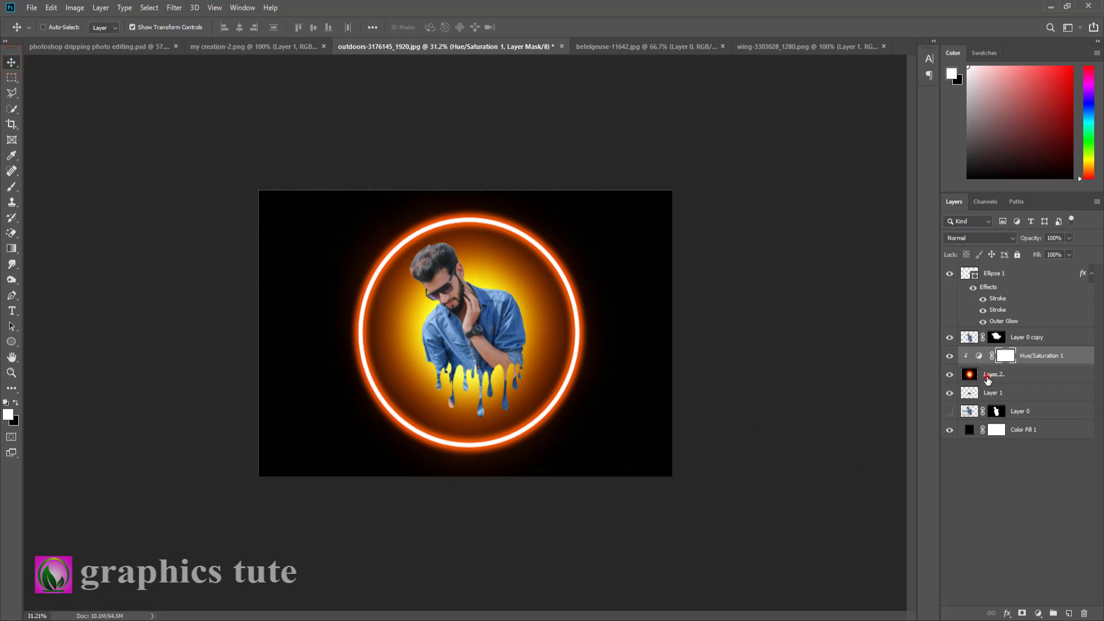
Scale the glow on Layer 2 down to about 90% around its center
{"action": "left_click", "coordinate": [988, 378]}
{"action": "left_click_drag", "start_coordinate": [695, 111], "coordinate": [669, 126]}
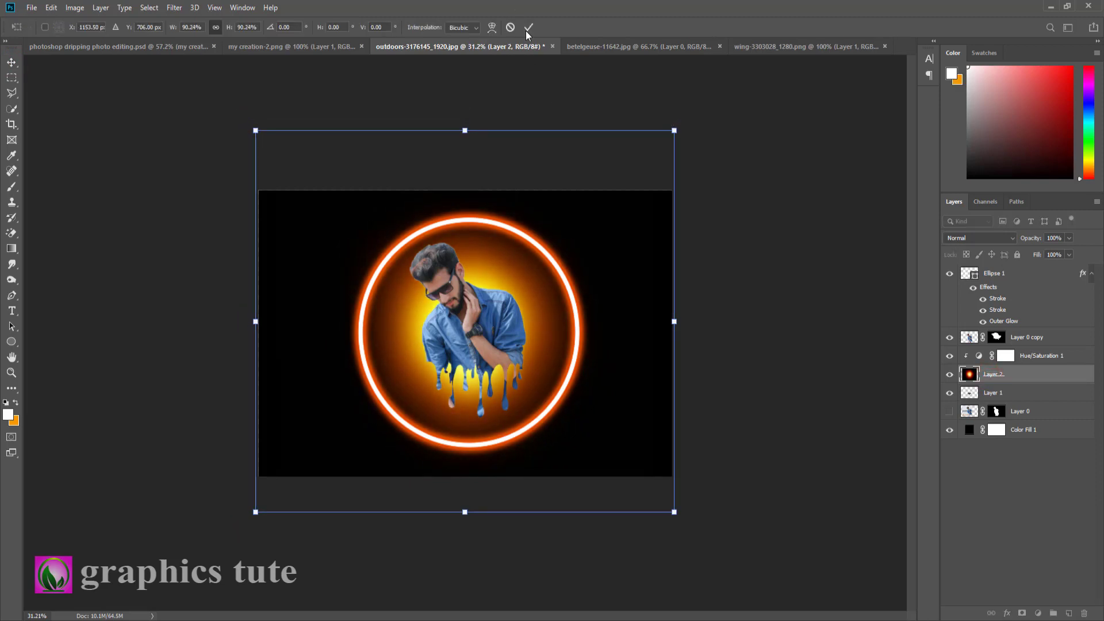
{"action": "left_click", "coordinate": [528, 29]}
Reduce the Outer Glow on Ellipse 1 to 72% opacity and 46 px size
{"action": "left_click", "coordinate": [12, 373]}
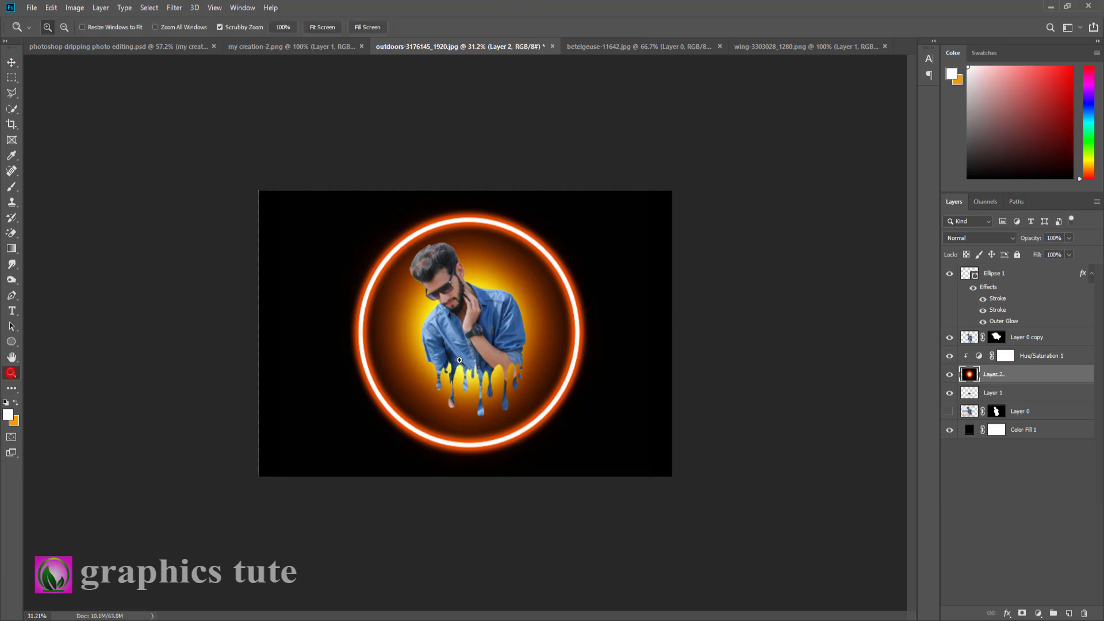
{"action": "left_click_drag", "start_coordinate": [475, 376], "coordinate": [446, 436]}
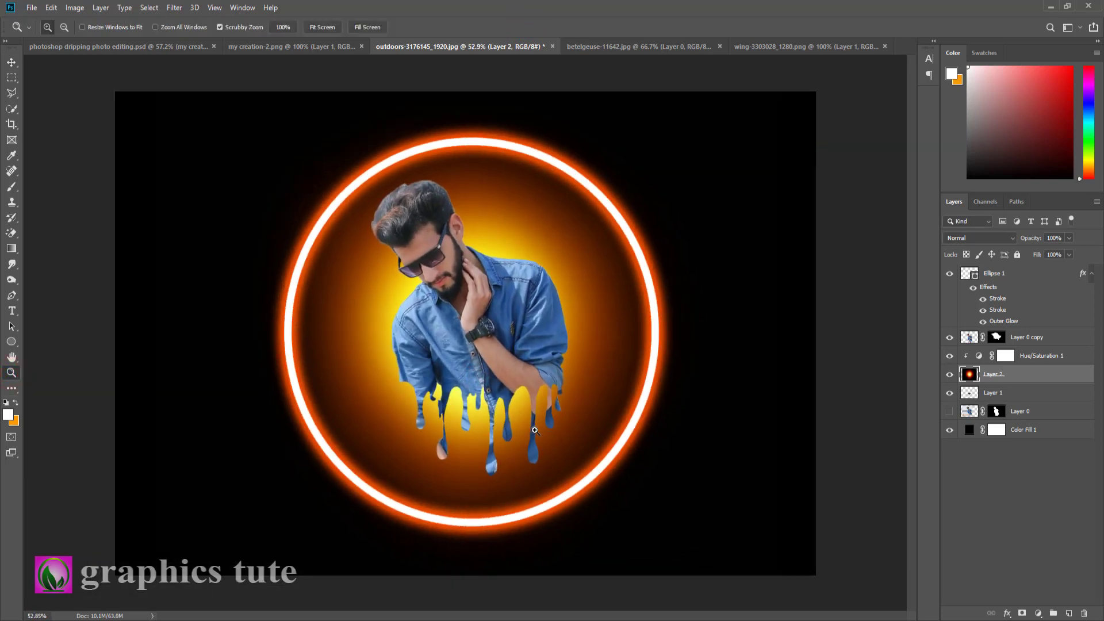
{"action": "left_click_drag", "start_coordinate": [535, 430], "coordinate": [538, 434]}
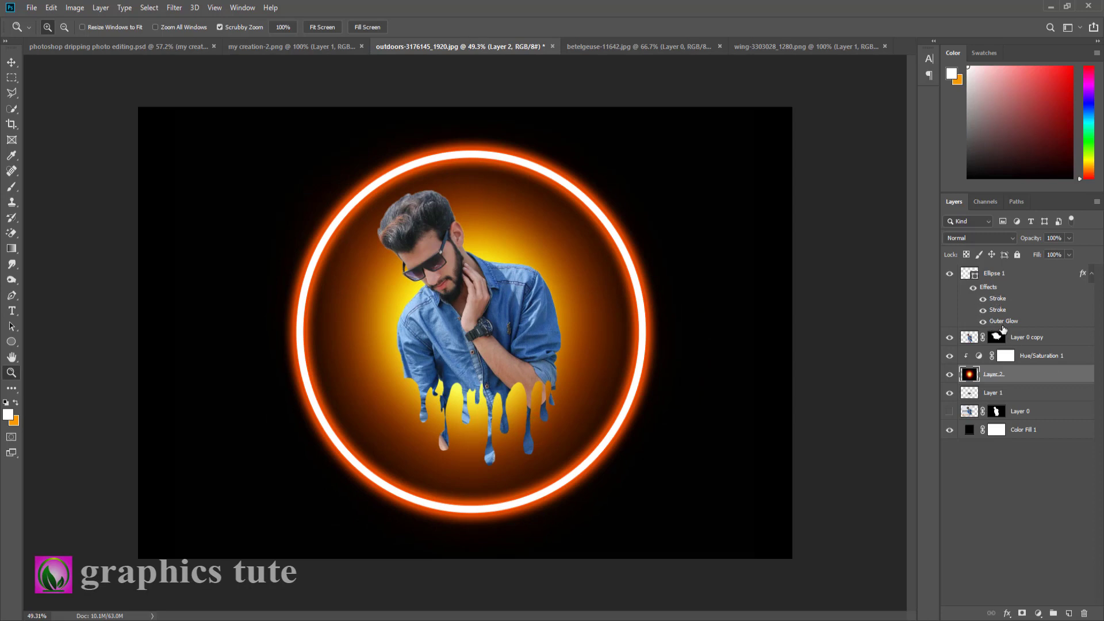
{"action": "double_click", "coordinate": [1003, 321]}
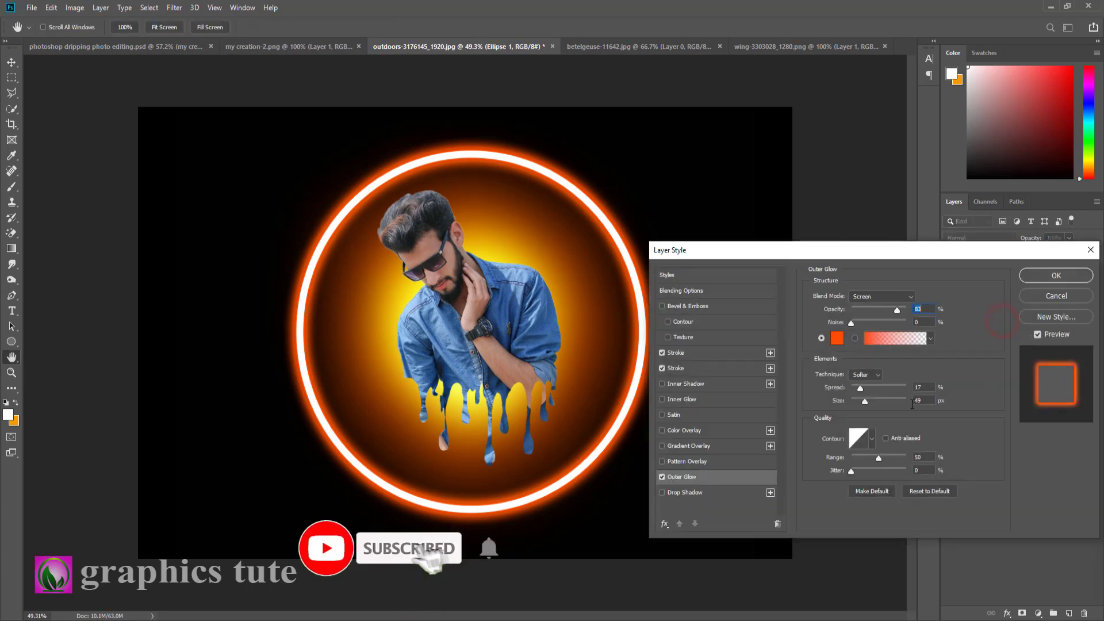
{"action": "mouse_move", "coordinate": [865, 401]}
{"action": "left_mouse_down"}
{"action": "mouse_move", "coordinate": [875, 401]}
{"action": "mouse_move", "coordinate": [851, 402]}
{"action": "mouse_move", "coordinate": [875, 400]}
{"action": "mouse_move", "coordinate": [864, 403]}
{"action": "left_mouse_up"}
{"action": "left_click_drag", "start_coordinate": [896, 310], "coordinate": [891, 312]}
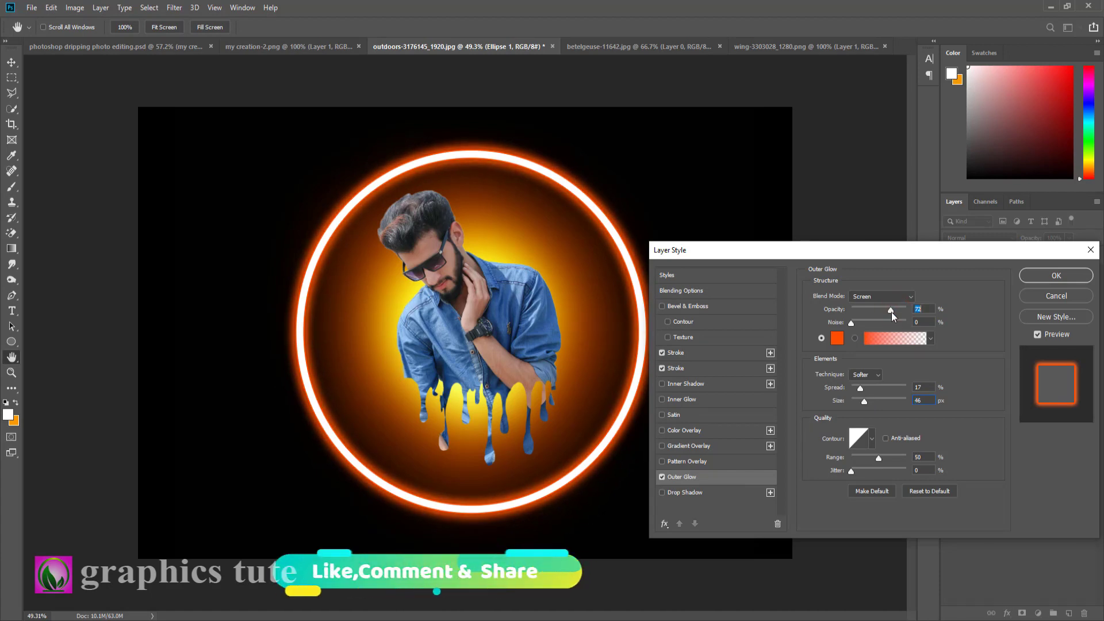
{"action": "left_click", "coordinate": [1056, 275]}
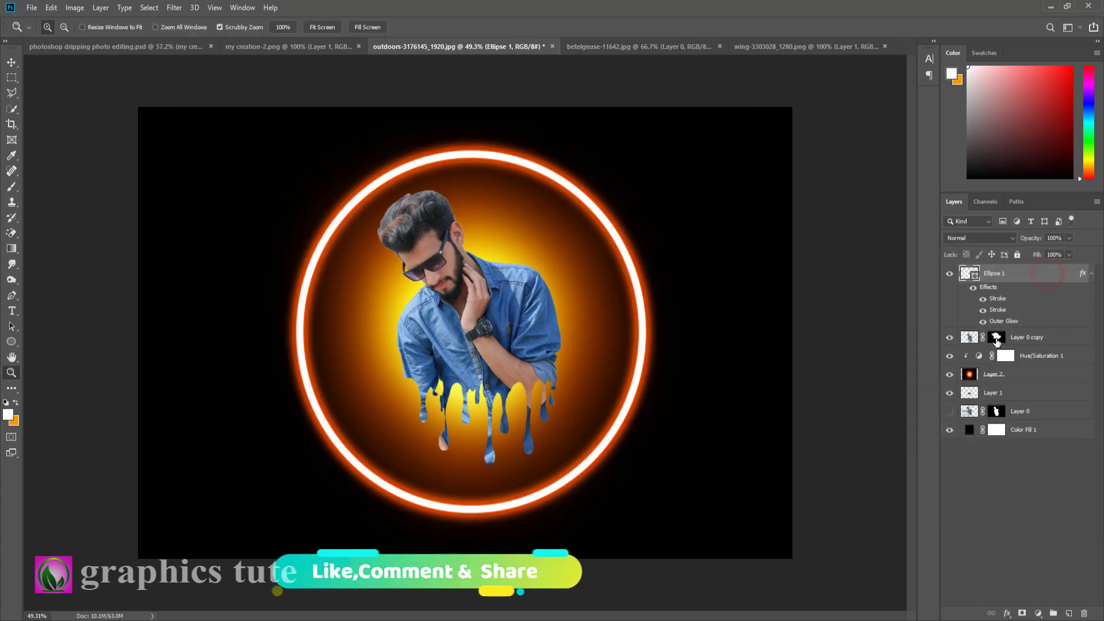
{"action": "left_click", "coordinate": [996, 339]}
{"action": "left_click", "coordinate": [481, 391]}
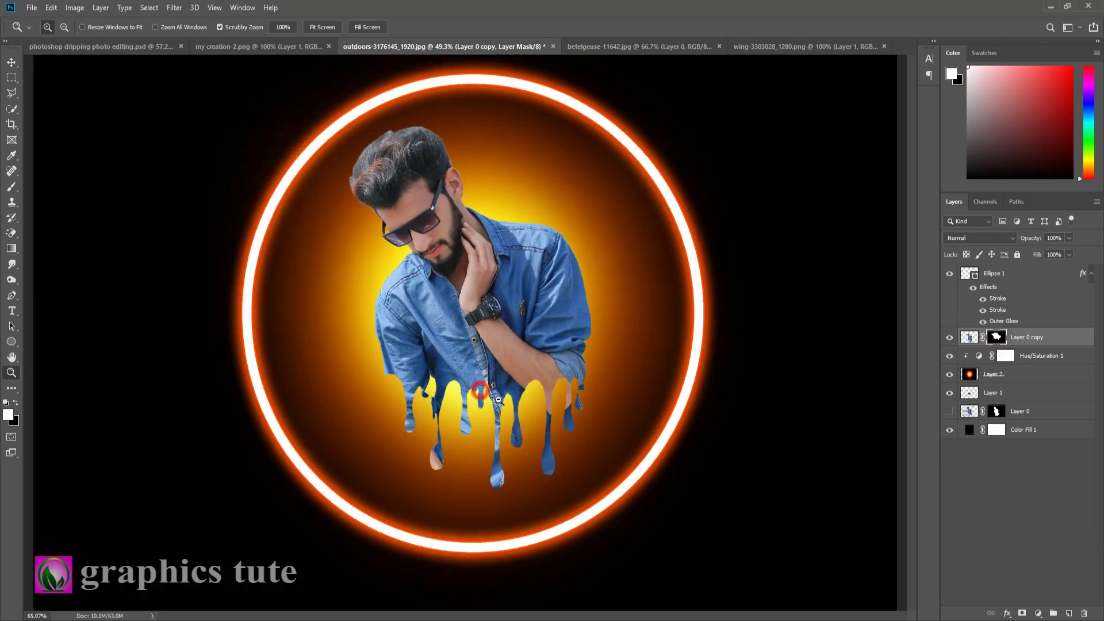
{"action": "left_click", "coordinate": [10, 189]}
{"action": "mouse_move", "coordinate": [406, 471]}
{"action": "left_mouse_down"}
{"action": "mouse_move", "coordinate": [433, 483]}
{"action": "mouse_move", "coordinate": [424, 486]}
{"action": "left_mouse_up"}
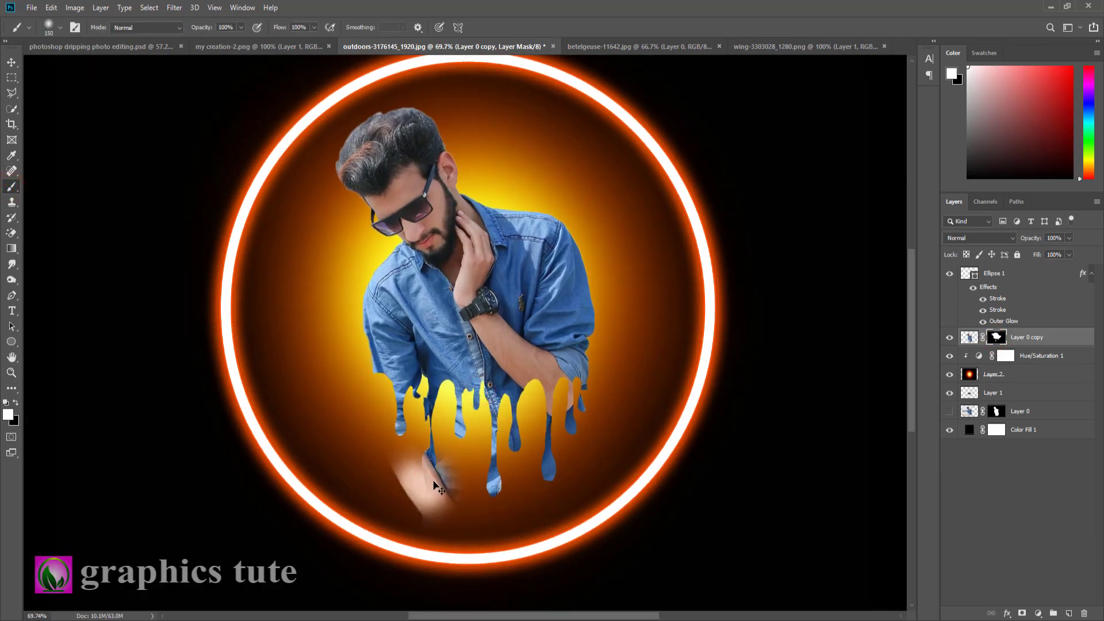
{"action": "key", "text": "ctrl+z"}
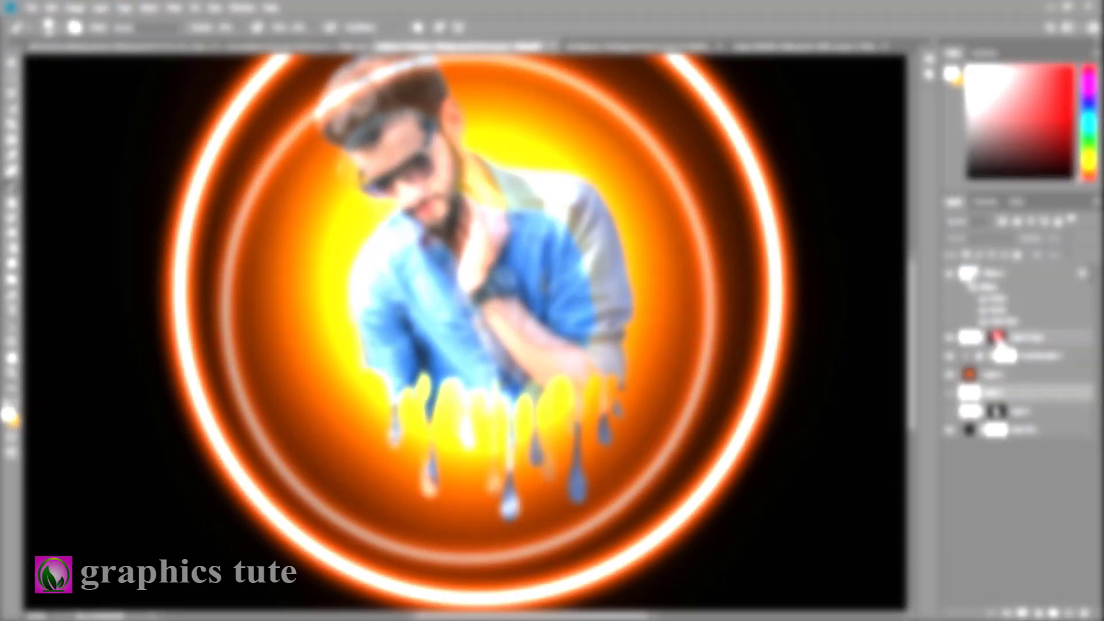
Load the mask of Layer 0 copy as a selection and add a new layer directly above Layer 0 copy
{"action": "left_click", "coordinate": [984, 337], "text": "ctrl"}
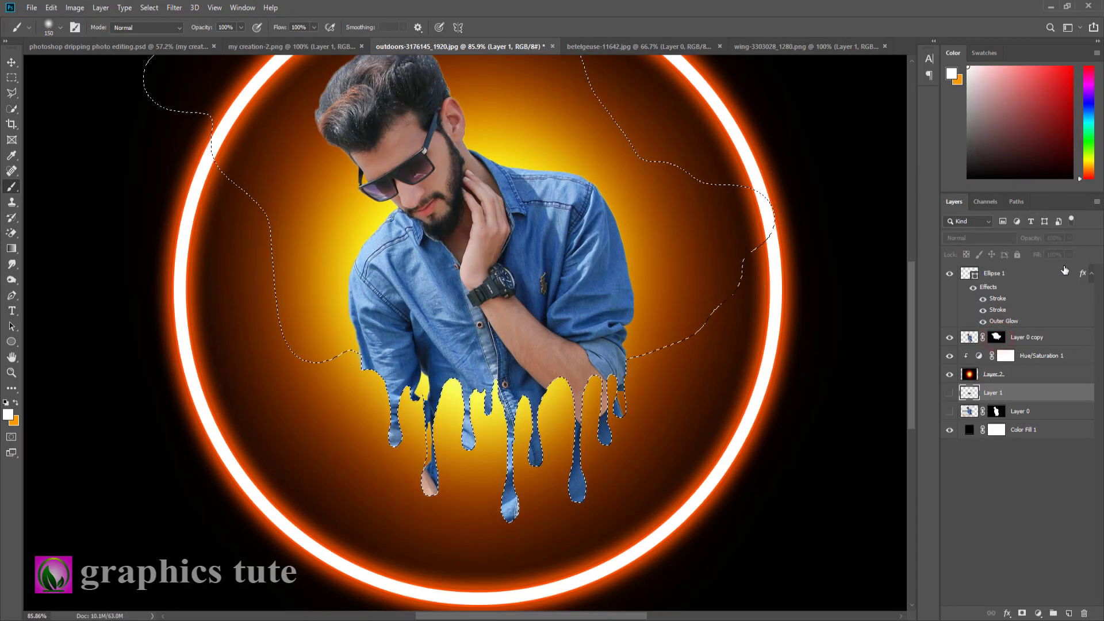
{"action": "left_click", "coordinate": [1019, 337]}
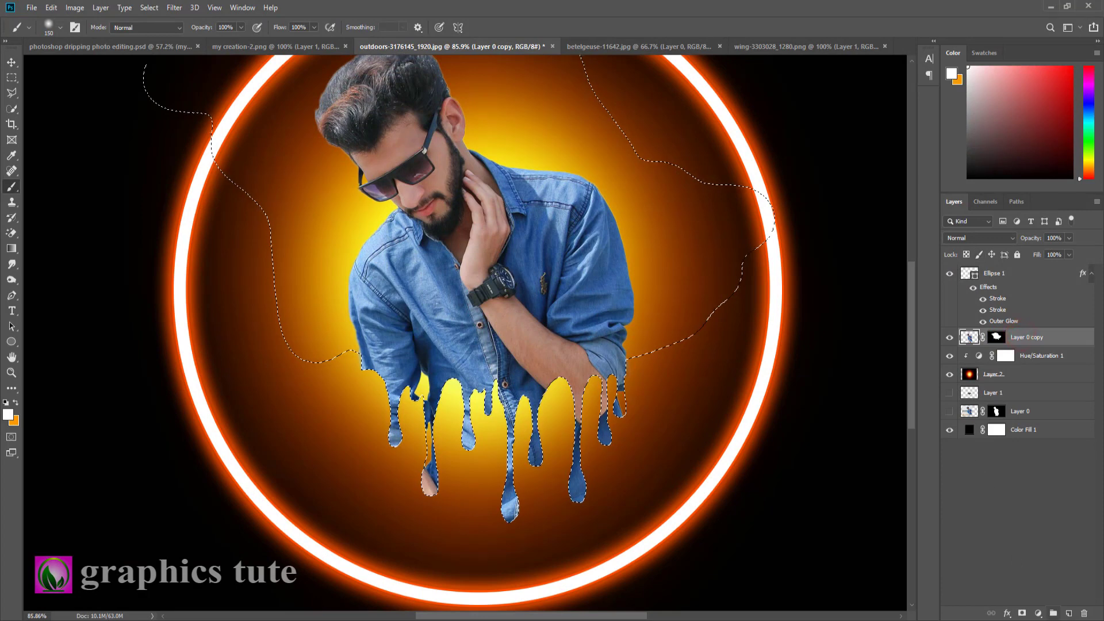
{"action": "left_click", "coordinate": [1068, 613]}
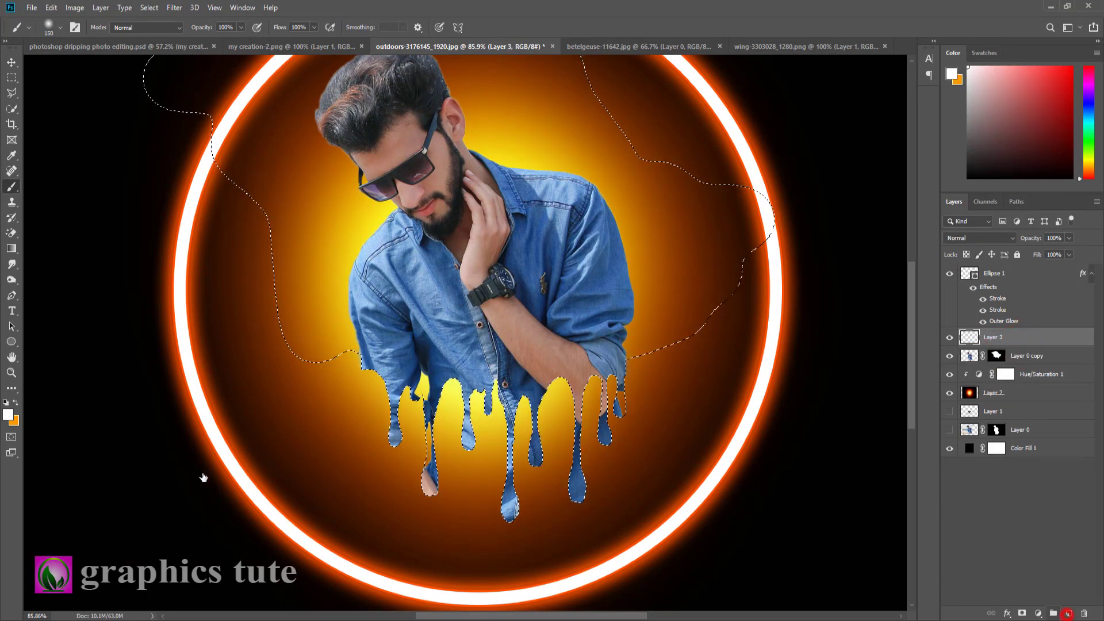
On Layer 3, paint the leftmost drip black at full opacity and shade the other drips with a black brush at 10% opacity
{"action": "left_click", "coordinate": [5, 402]}
{"action": "left_click_drag", "start_coordinate": [360, 440], "coordinate": [370, 468]}
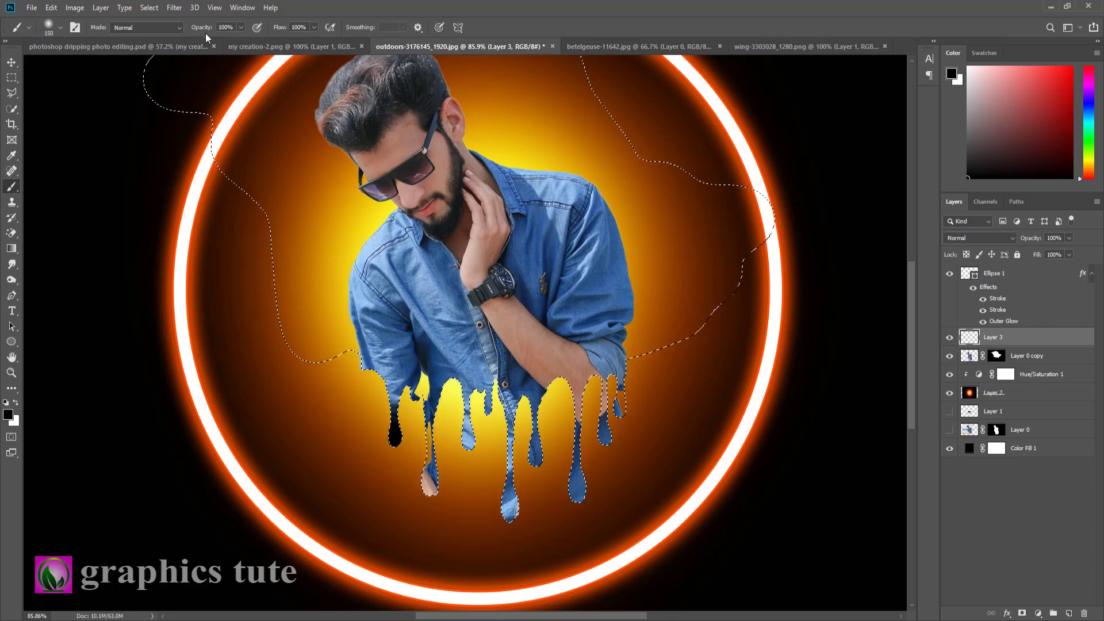
{"action": "left_click_drag", "start_coordinate": [202, 26], "coordinate": [148, 36]}
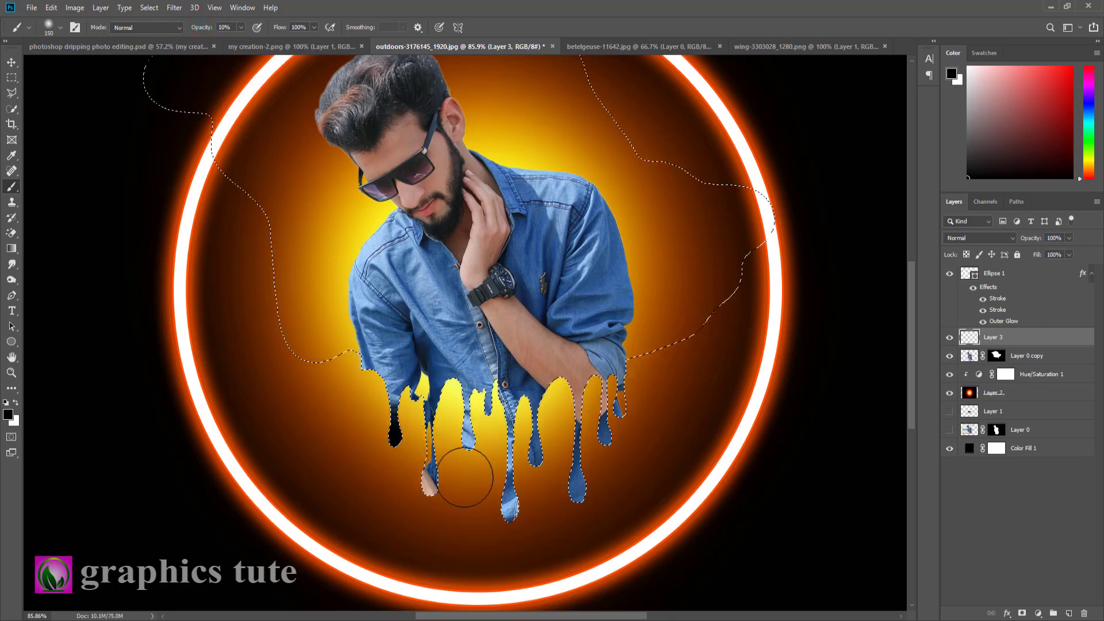
{"action": "mouse_move", "coordinate": [439, 500]}
{"action": "left_mouse_down"}
{"action": "mouse_move", "coordinate": [421, 457]}
{"action": "mouse_move", "coordinate": [437, 457]}
{"action": "mouse_move", "coordinate": [429, 465]}
{"action": "left_mouse_up"}
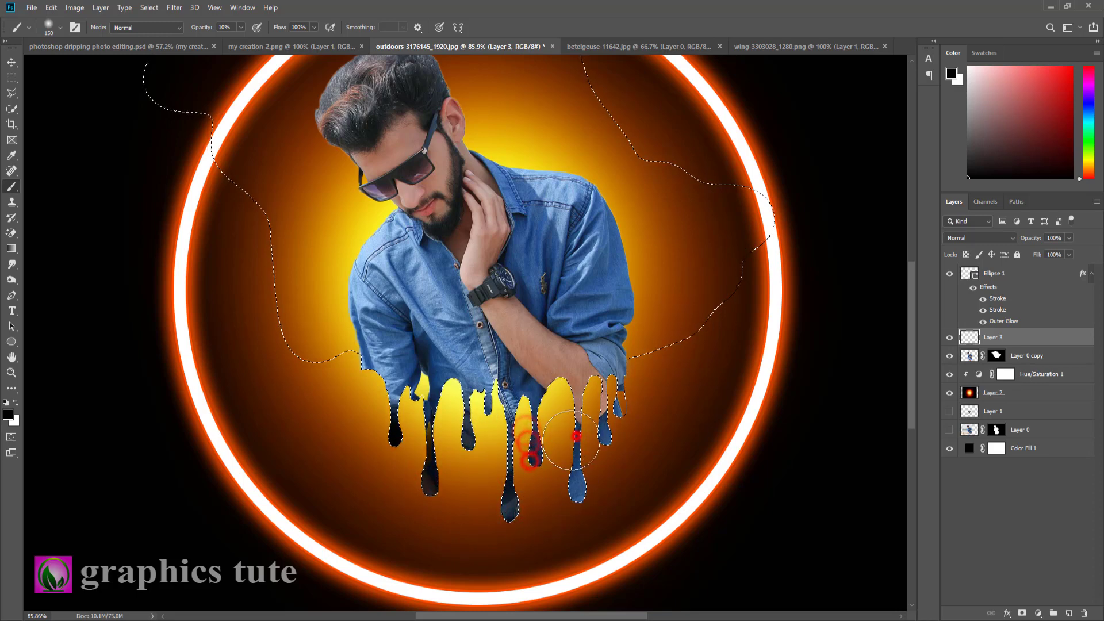
{"action": "left_click_drag", "start_coordinate": [576, 437], "coordinate": [576, 476]}
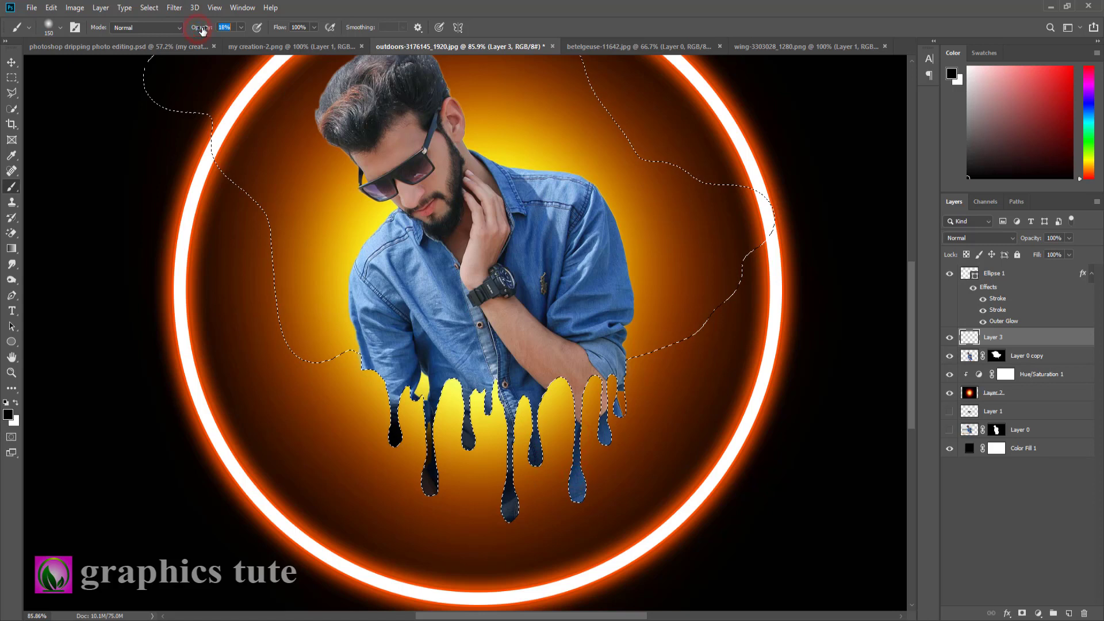
Darken all the drips further with the black brush at 26% opacity on Layer 3, and clear the selection
{"action": "left_click_drag", "start_coordinate": [202, 30], "coordinate": [207, 30]}
{"action": "left_click", "coordinate": [621, 415]}
{"action": "left_click", "coordinate": [625, 419]}
{"action": "left_click", "coordinate": [617, 425]}
{"action": "left_click", "coordinate": [611, 434]}
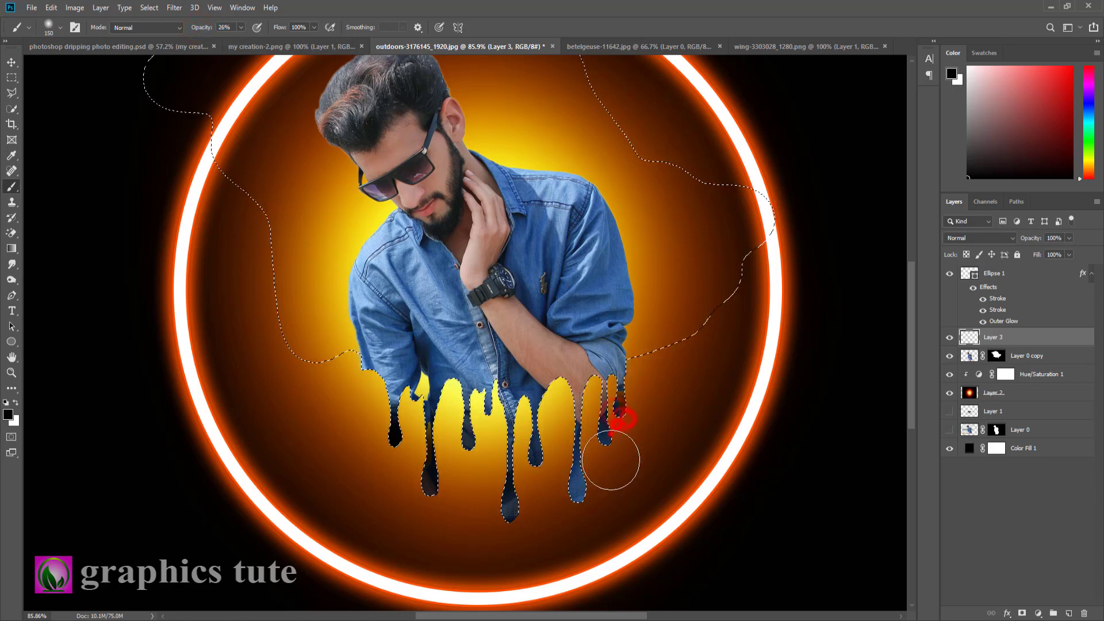
{"action": "left_click", "coordinate": [596, 458]}
{"action": "left_click", "coordinate": [575, 473]}
{"action": "left_click", "coordinate": [603, 506]}
{"action": "left_click", "coordinate": [523, 444]}
{"action": "left_click", "coordinate": [547, 471]}
{"action": "left_click", "coordinate": [534, 434]}
{"action": "left_click", "coordinate": [521, 505]}
{"action": "left_click", "coordinate": [486, 507]}
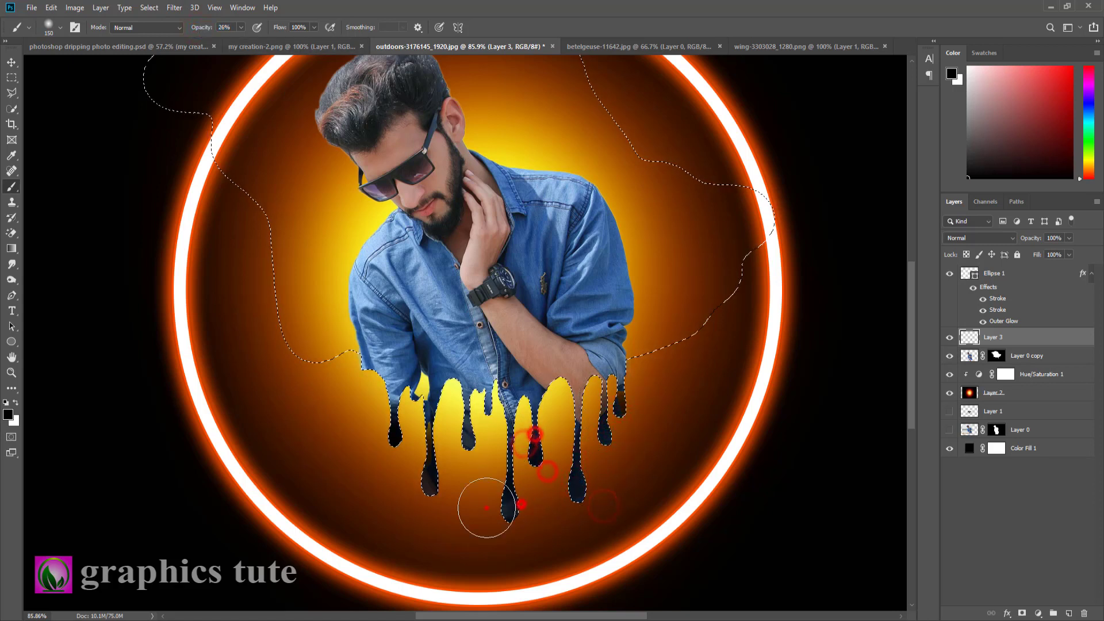
{"action": "left_click", "coordinate": [513, 507]}
{"action": "left_click", "coordinate": [527, 512]}
{"action": "left_click", "coordinate": [426, 490]}
{"action": "left_click", "coordinate": [457, 443]}
{"action": "left_click", "coordinate": [469, 424]}
{"action": "left_click", "coordinate": [487, 416]}
{"action": "left_click", "coordinate": [493, 430]}
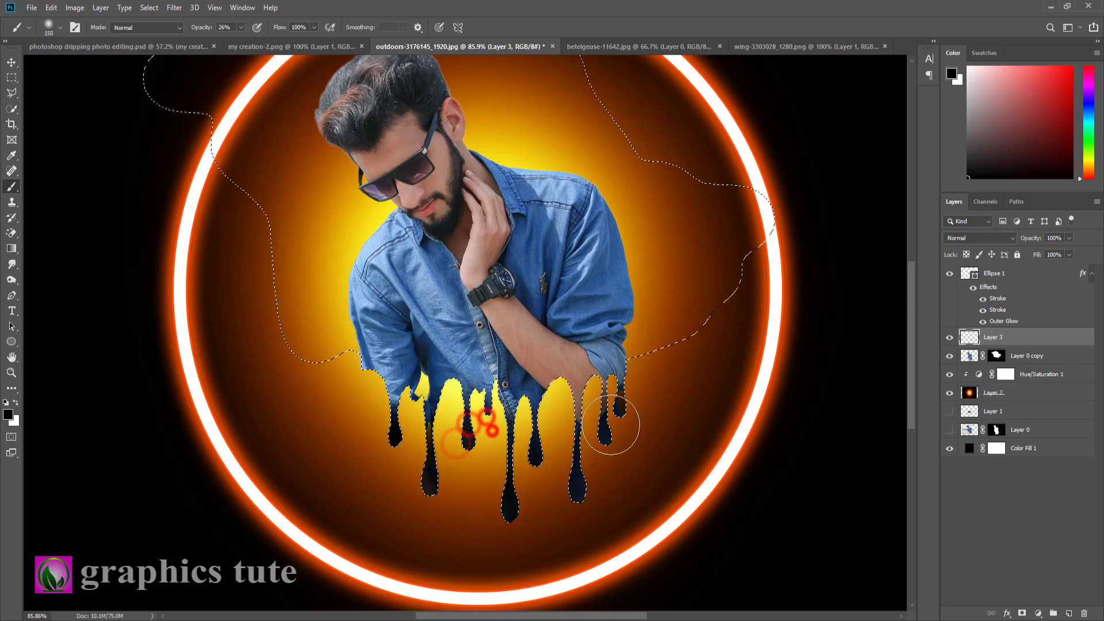
{"action": "left_click", "coordinate": [617, 395]}
{"action": "left_click", "coordinate": [571, 431]}
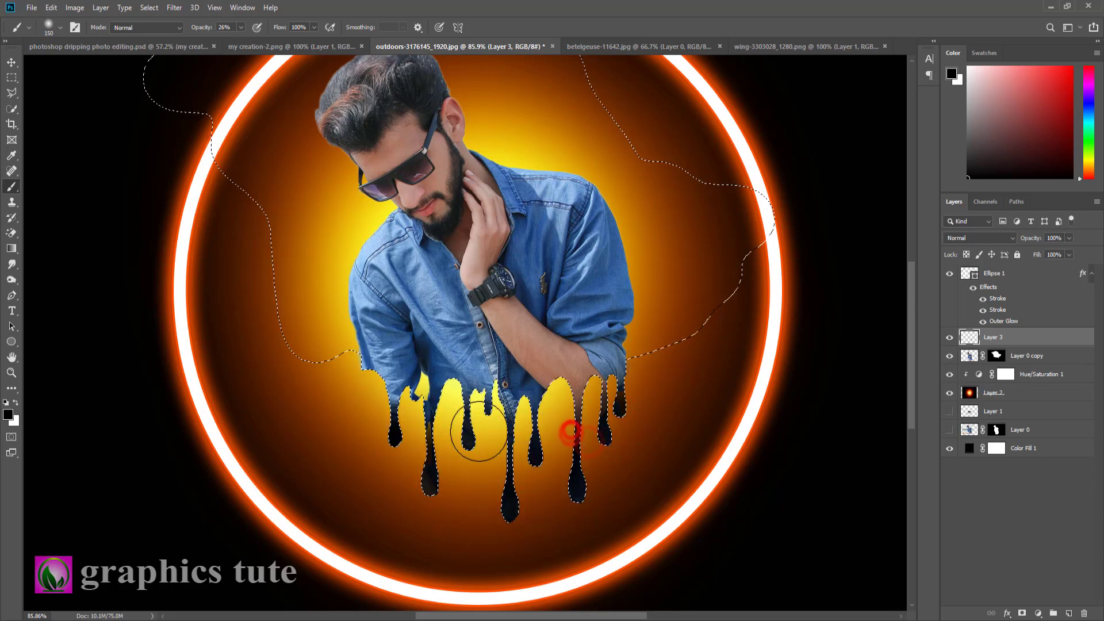
{"action": "left_click", "coordinate": [515, 478]}
{"action": "left_click", "coordinate": [404, 419]}
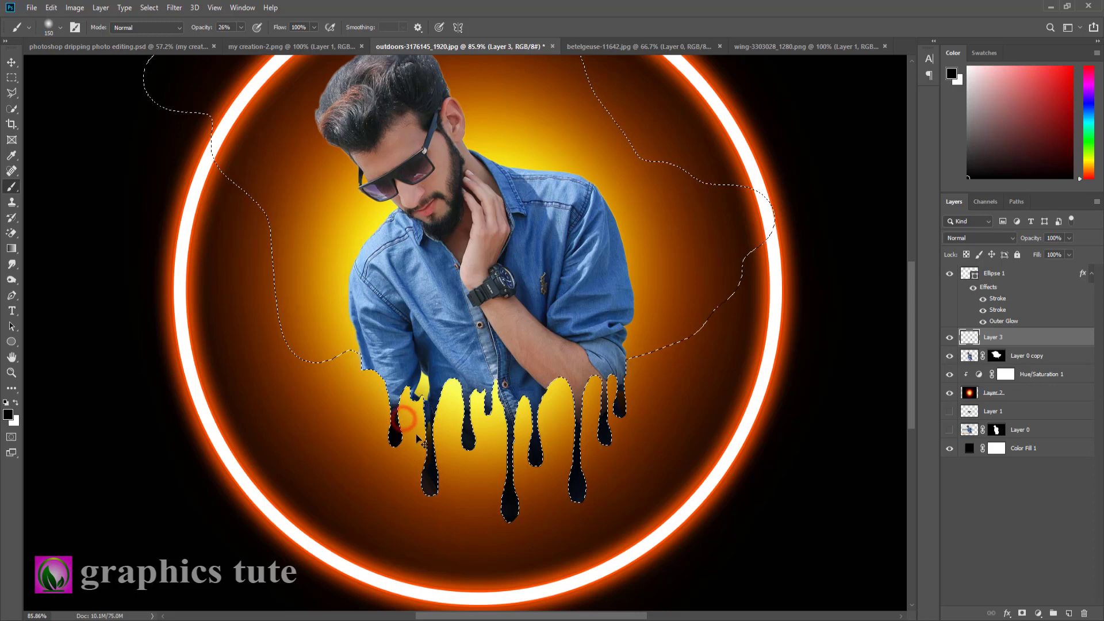
{"action": "key", "text": "ctrl+d"}
Add a new layer above Layer 0 copy and clip it to the man's layer
{"action": "left_click", "coordinate": [11, 372]}
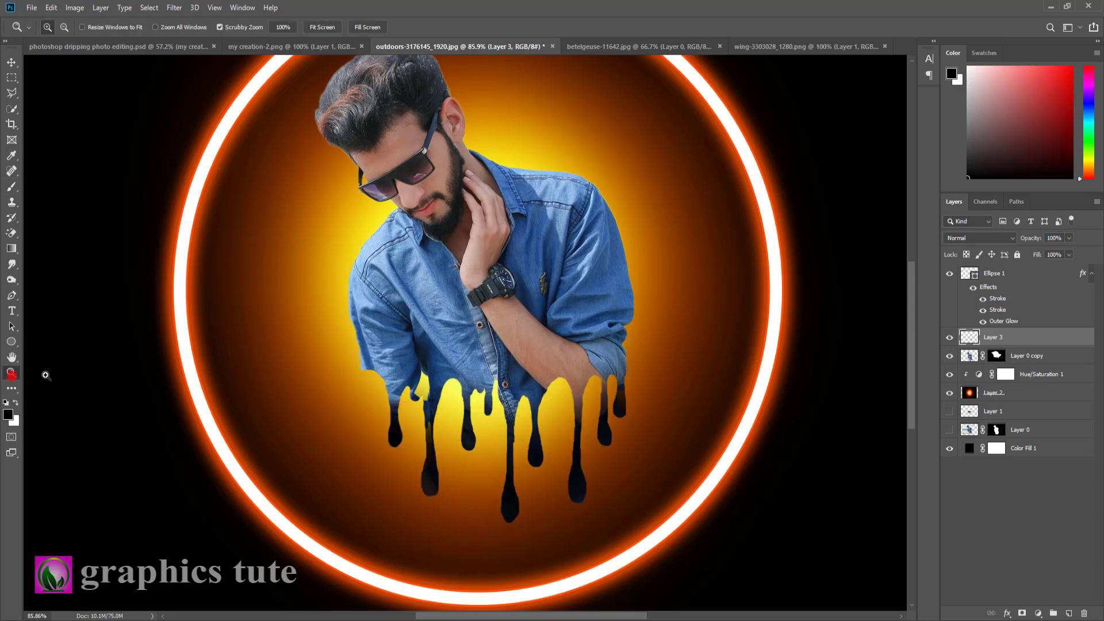
{"action": "left_click_drag", "start_coordinate": [464, 371], "coordinate": [465, 368]}
{"action": "left_click_drag", "start_coordinate": [441, 281], "coordinate": [453, 383]}
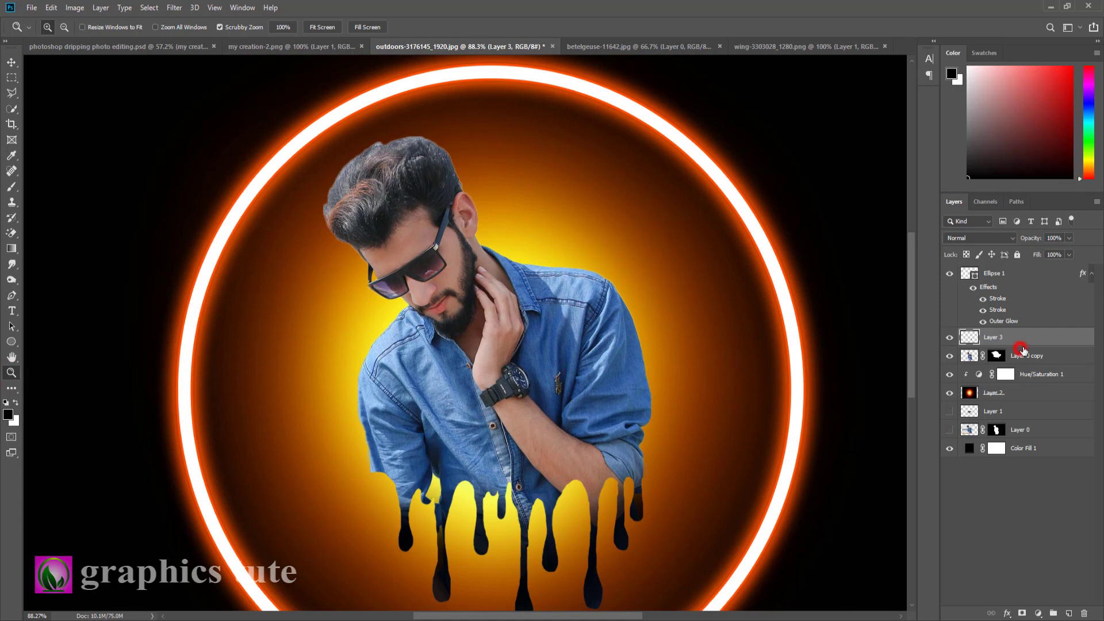
{"action": "left_click", "coordinate": [1033, 356]}
{"action": "left_click", "coordinate": [1068, 613]}
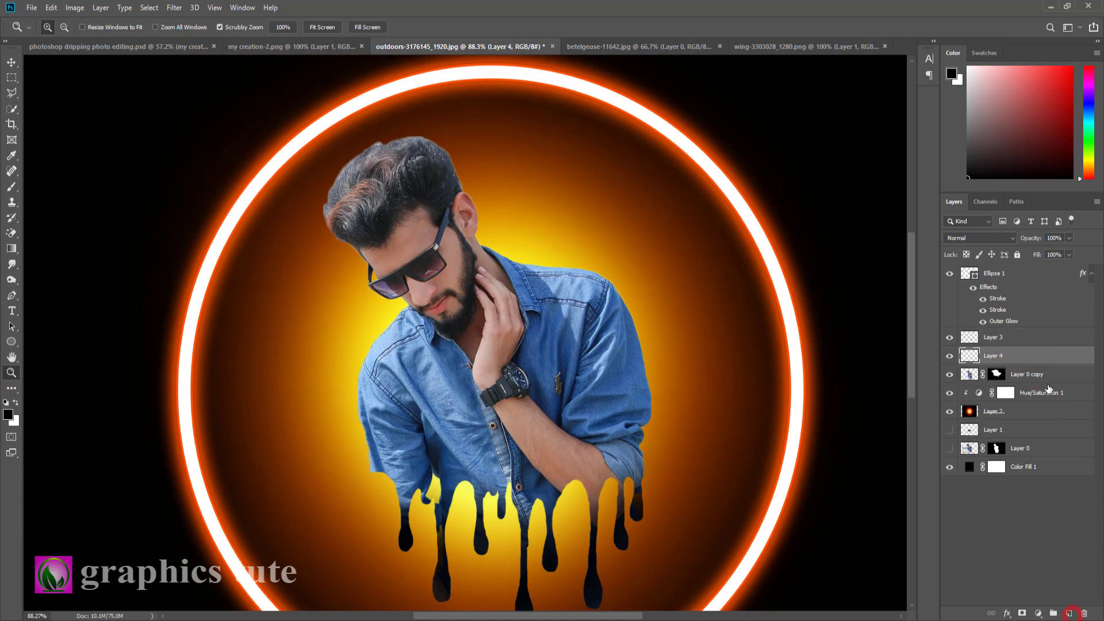
{"action": "right_click", "coordinate": [1051, 355]}
{"action": "left_click", "coordinate": [943, 349]}
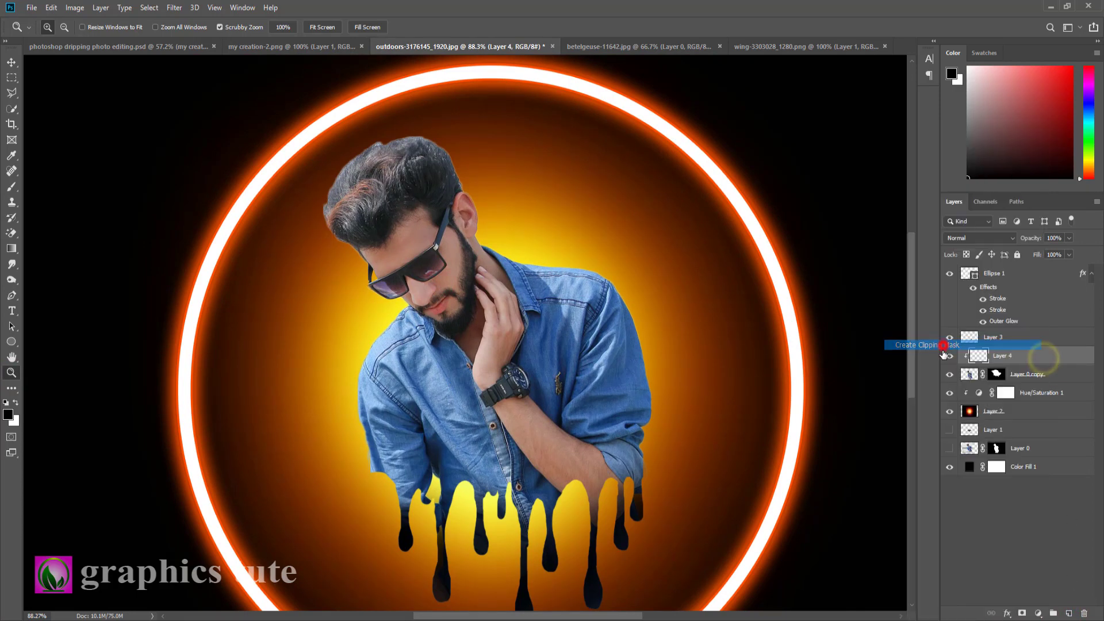
Set the foreground color to red, ff0000
{"action": "left_click", "coordinate": [7, 413]}
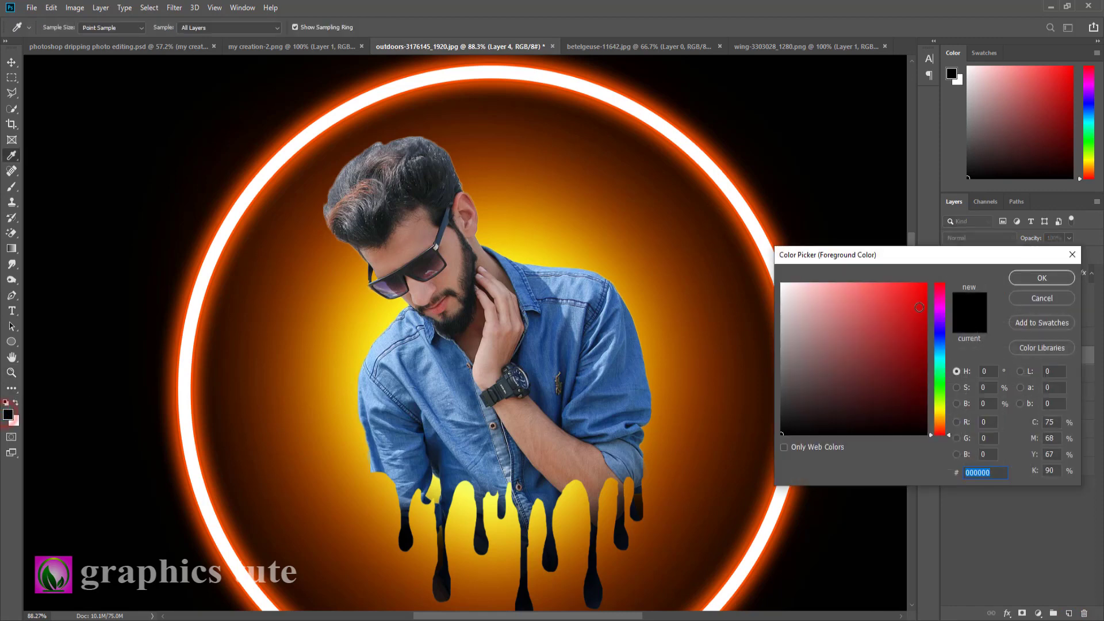
{"action": "type", "text": "ff0000"}
{"action": "left_click", "coordinate": [1041, 278]}
{"action": "key", "text": "z"}
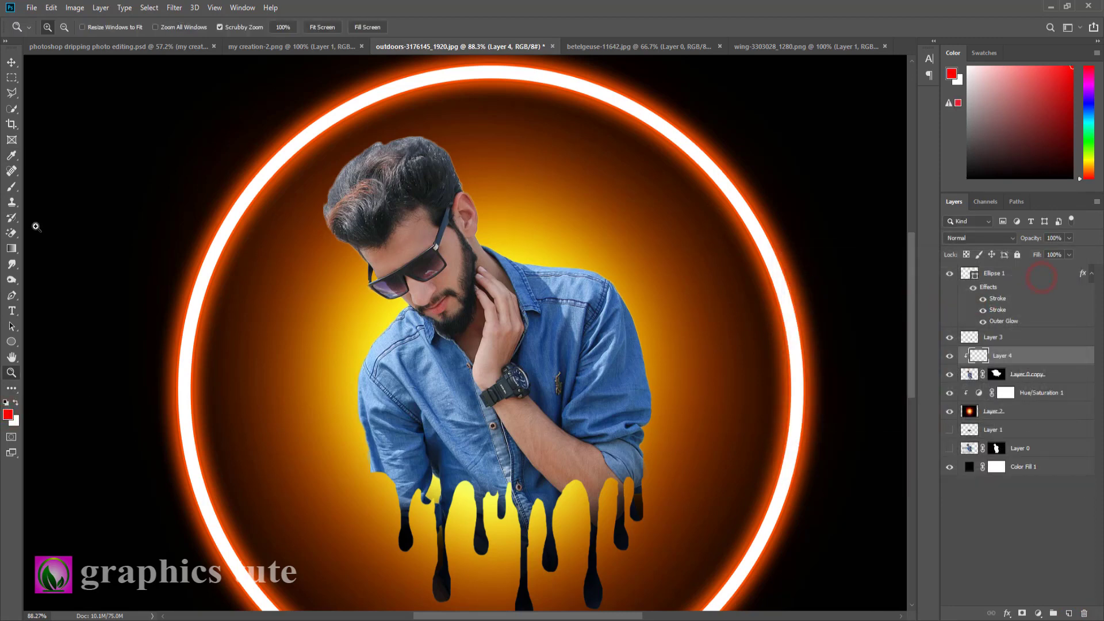
Paint a red patch on the front of the man's hair on Layer 4 using a size 60 brush at 100% opacity
{"action": "left_click", "coordinate": [11, 186]}
{"action": "left_click_drag", "start_coordinate": [198, 30], "coordinate": [248, 32]}
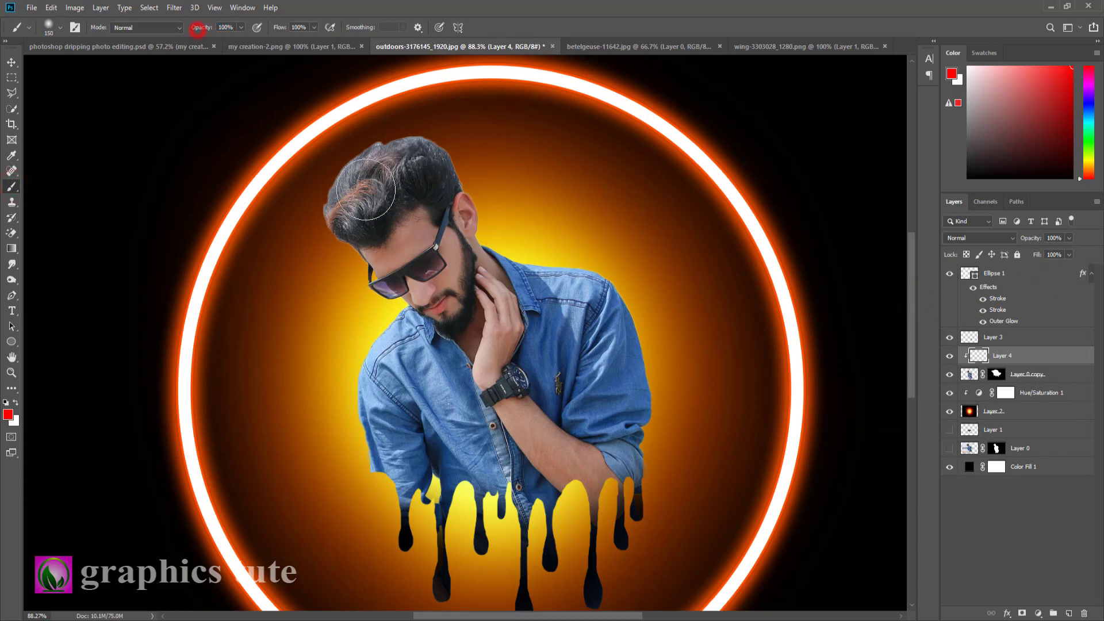
{"action": "key", "text": "bracketleft"}
{"action": "key", "text": "bracketleft"}
{"action": "key", "text": "bracketleft"}
{"action": "key", "text": "bracketleft"}
{"action": "key", "text": "bracketleft"}
{"action": "key", "text": "bracketleft"}
{"action": "left_click_drag", "start_coordinate": [357, 225], "coordinate": [363, 206]}
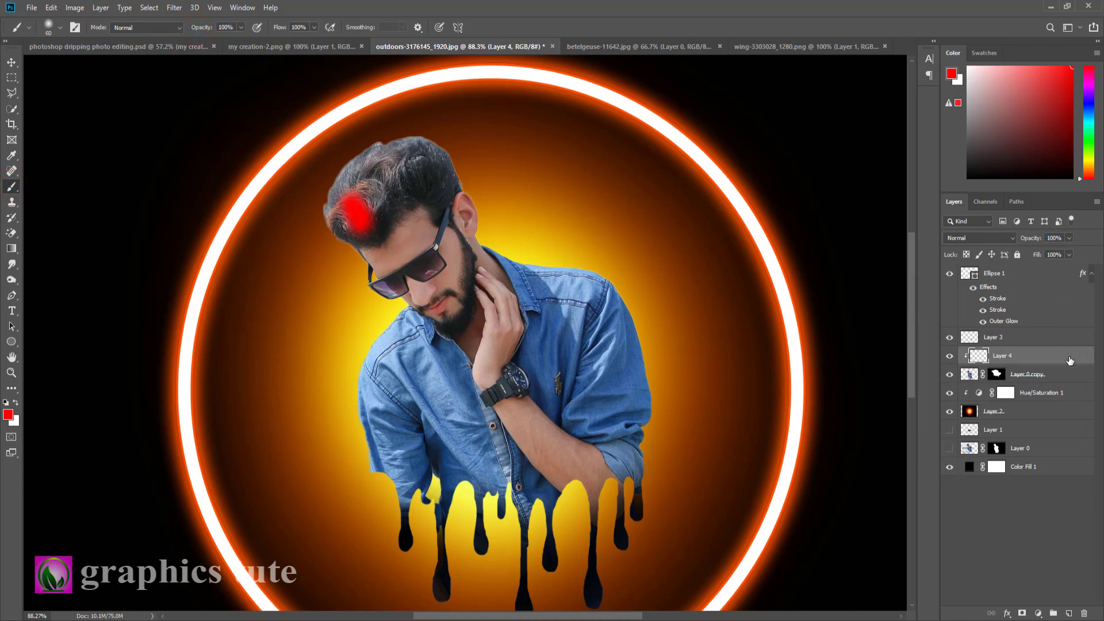
Set the foreground color to blue, 0c00ff, and paint a stripe in the hair beside the red patch
{"action": "left_click", "coordinate": [8, 415]}
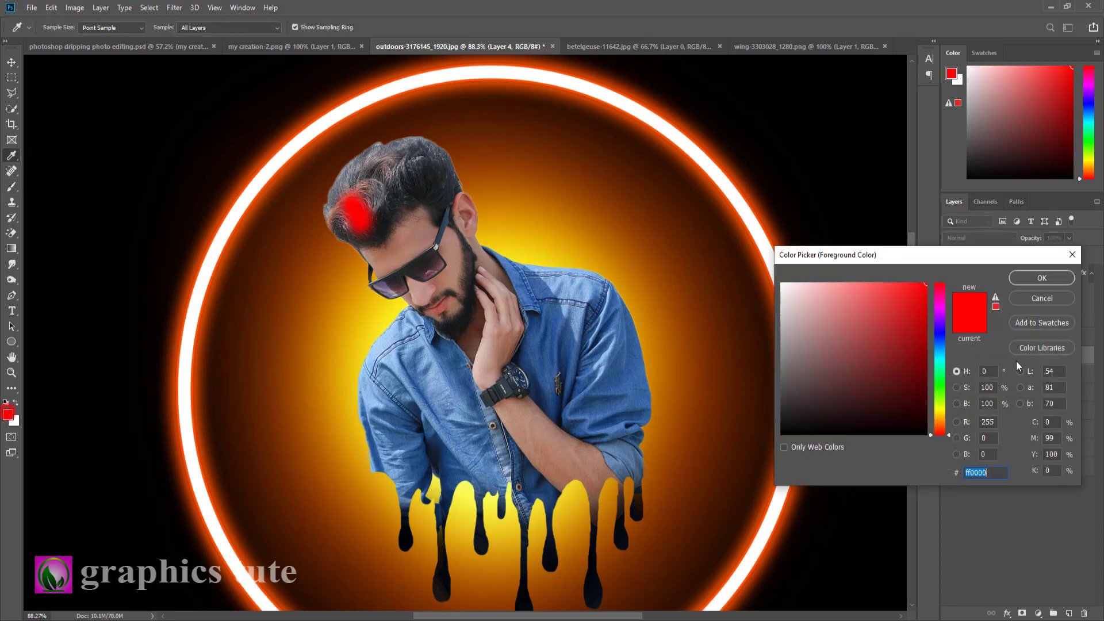
{"action": "left_click", "coordinate": [937, 342]}
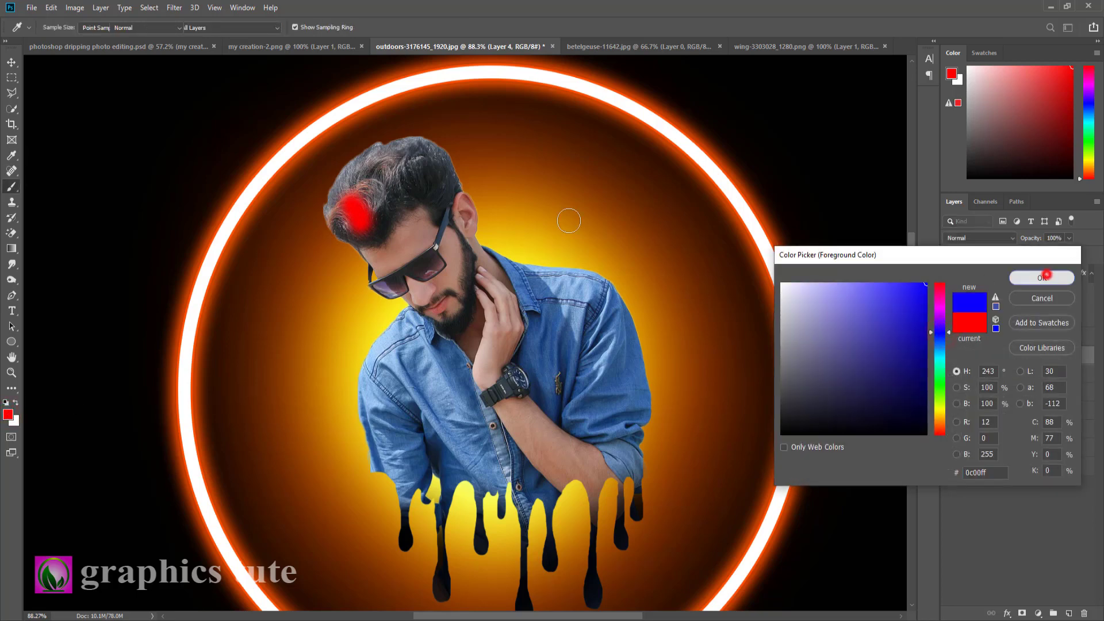
{"action": "left_click", "coordinate": [1043, 277]}
{"action": "mouse_move", "coordinate": [395, 203]}
{"action": "left_mouse_down"}
{"action": "mouse_move", "coordinate": [386, 209]}
{"action": "mouse_move", "coordinate": [371, 175]}
{"action": "mouse_move", "coordinate": [384, 207]}
{"action": "left_mouse_up"}
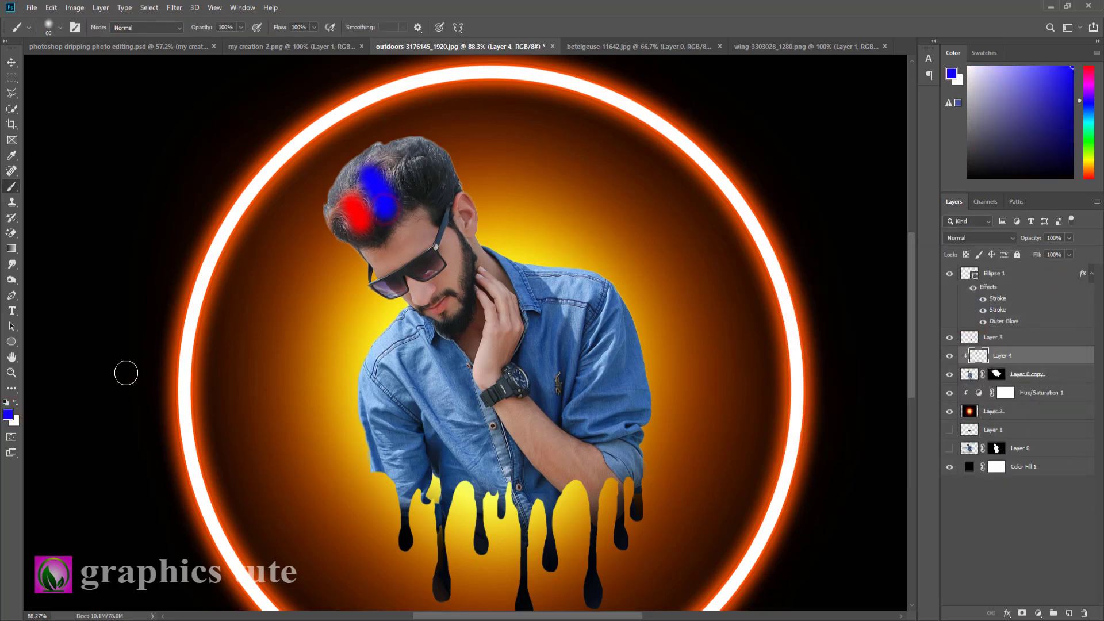
Sample yellow f7e117 from the glowing backdrop and paint a stripe in the hair beside the blue one
{"action": "left_click", "coordinate": [7, 415]}
{"action": "left_click", "coordinate": [378, 325]}
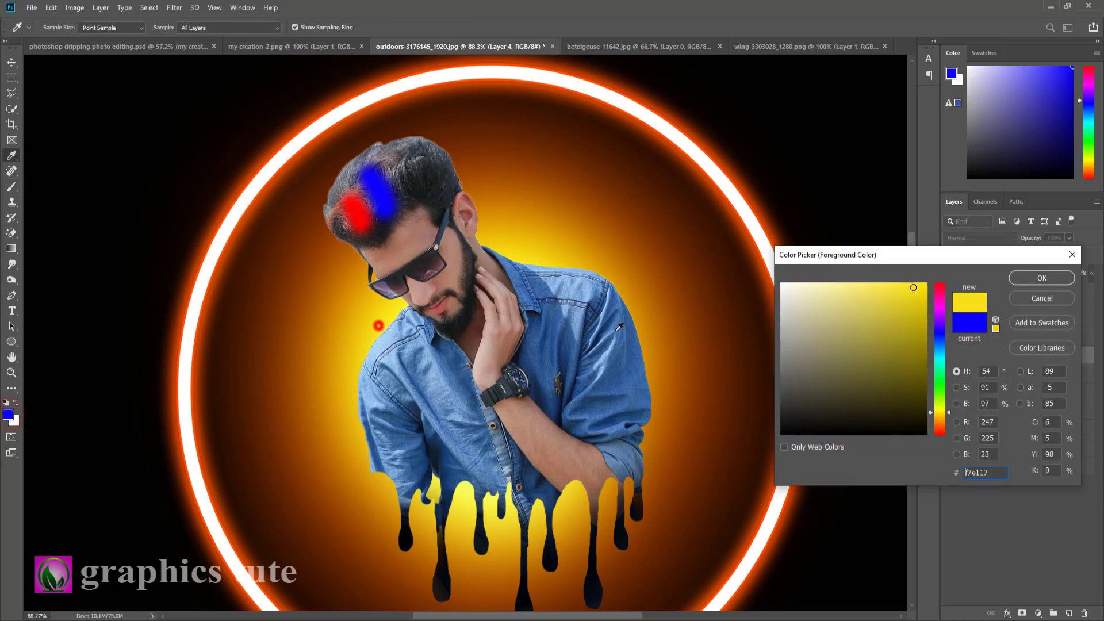
{"action": "left_click", "coordinate": [1056, 278]}
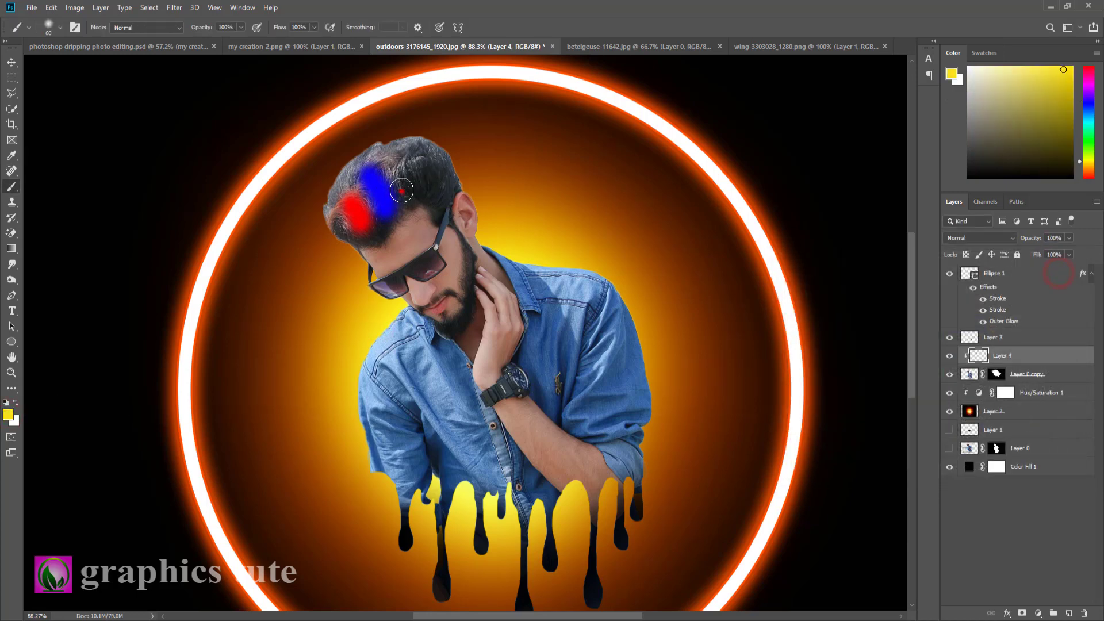
{"action": "mouse_move", "coordinate": [401, 190]}
{"action": "left_mouse_down"}
{"action": "mouse_move", "coordinate": [395, 171]}
{"action": "mouse_move", "coordinate": [404, 192]}
{"action": "left_mouse_up"}
Set Layer 4's blend mode to Overlay and its opacity to 58%
{"action": "left_click", "coordinate": [973, 238]}
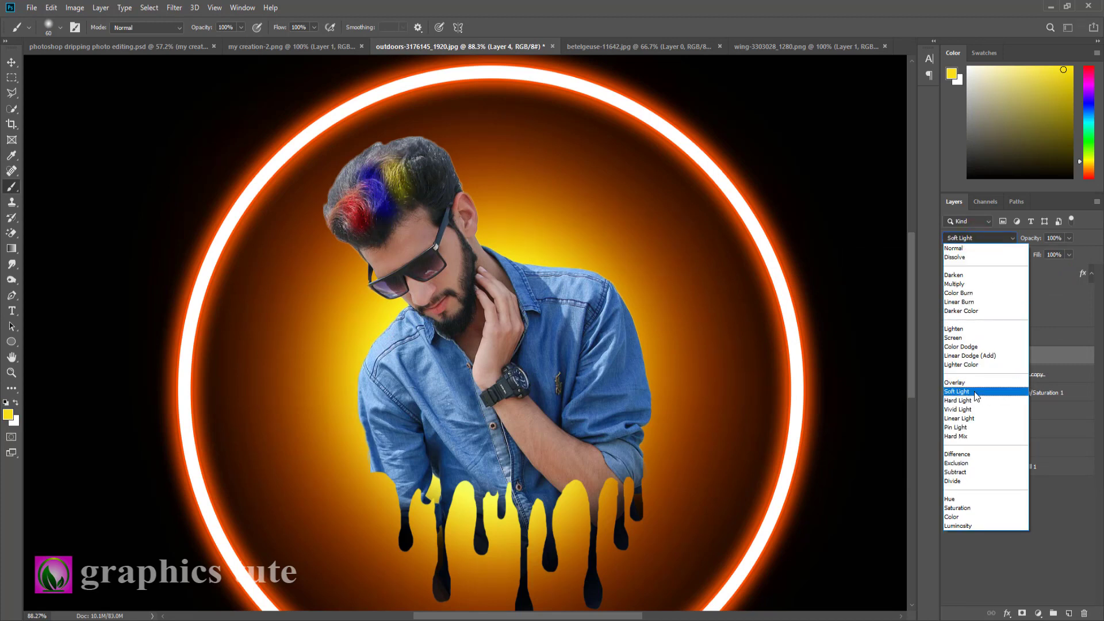
{"action": "left_click", "coordinate": [974, 382]}
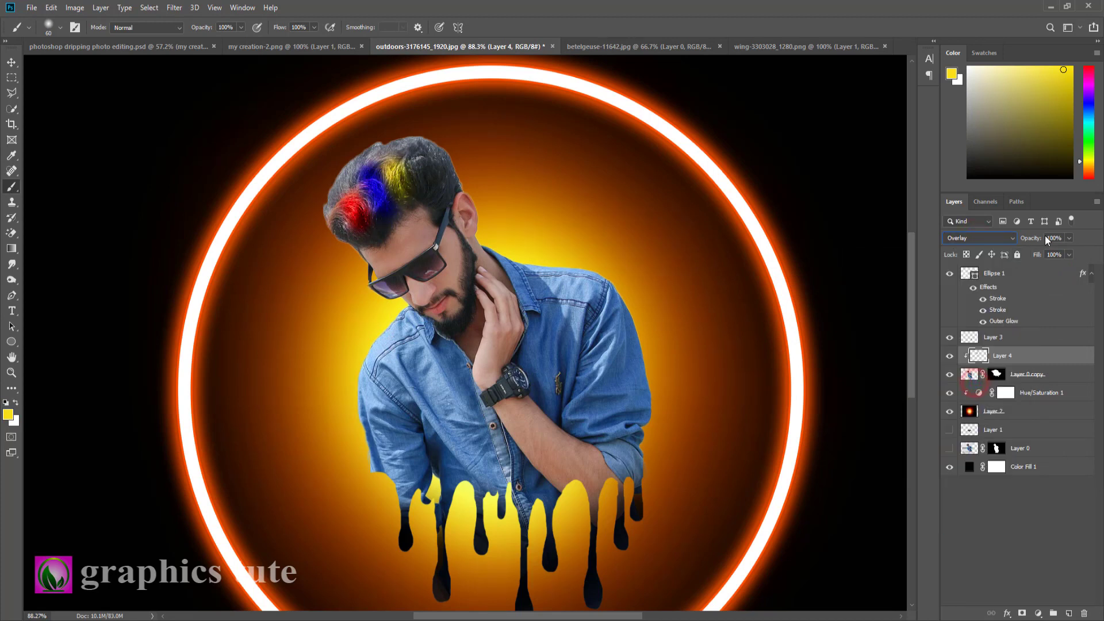
{"action": "left_click_drag", "start_coordinate": [1036, 240], "coordinate": [1012, 239]}
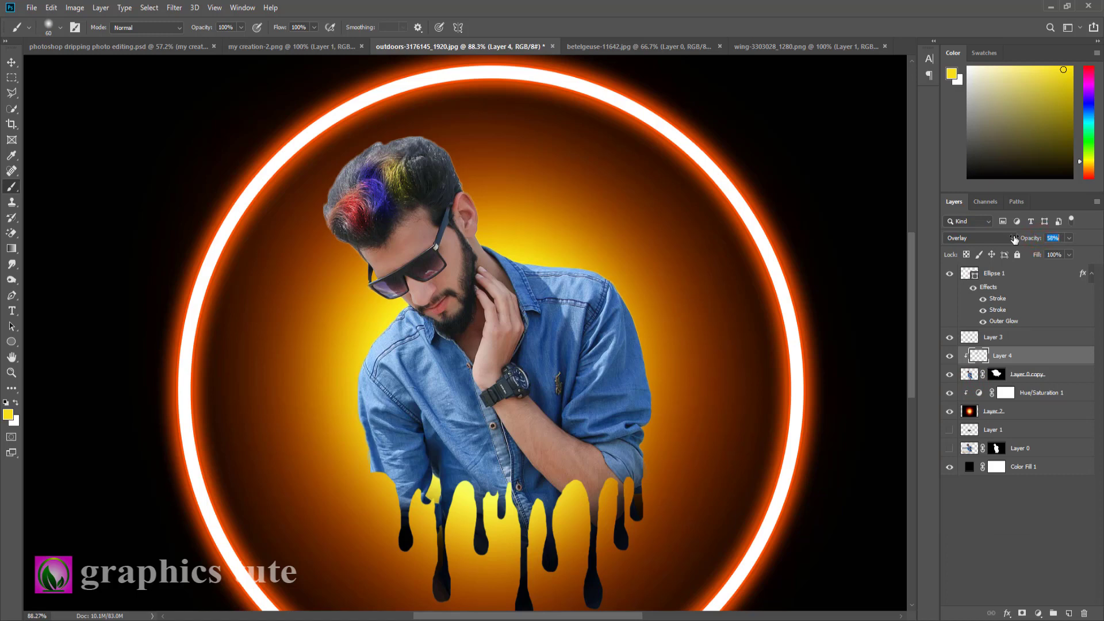
Switch to the wing-3303028_1280.png document and make a freehand Lasso selection around the left wing
{"action": "left_click", "coordinate": [10, 373]}
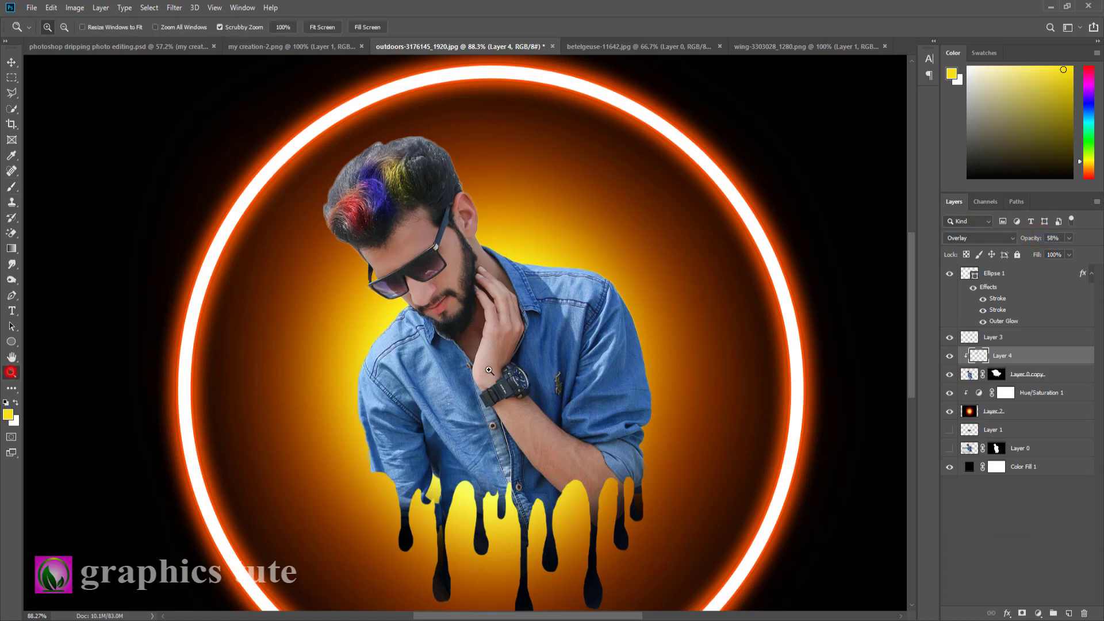
{"action": "left_click_drag", "start_coordinate": [493, 360], "coordinate": [520, 337]}
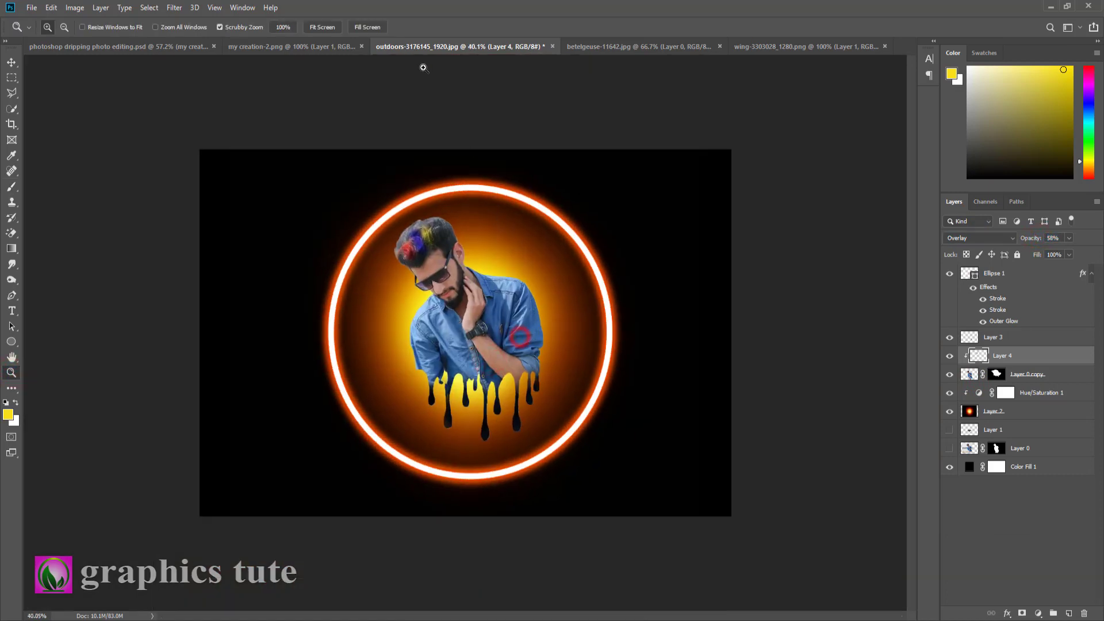
{"action": "left_click", "coordinate": [612, 46]}
{"action": "left_click", "coordinate": [740, 52]}
{"action": "left_click", "coordinate": [12, 61]}
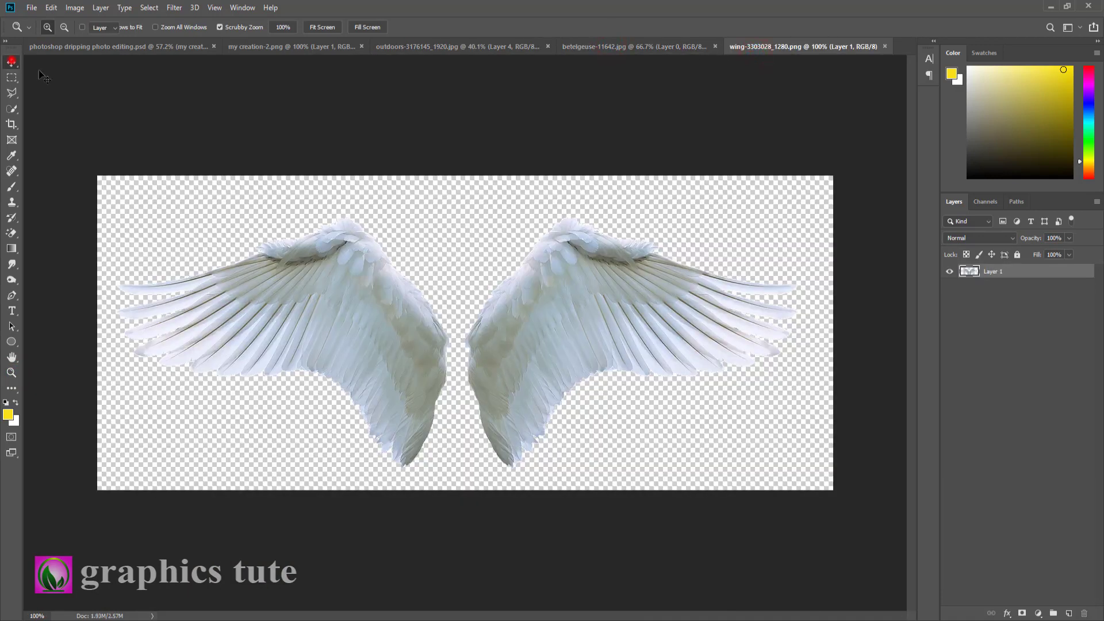
{"action": "right_click", "coordinate": [11, 94]}
{"action": "left_click", "coordinate": [49, 92]}
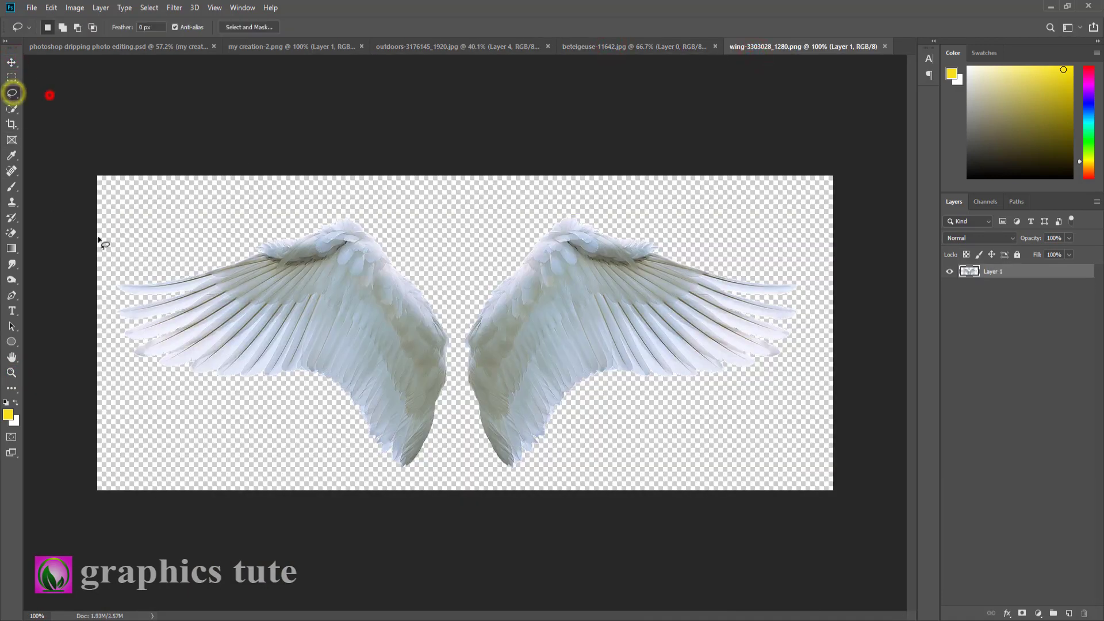
{"action": "mouse_move", "coordinate": [152, 234]}
{"action": "left_mouse_down"}
{"action": "mouse_move", "coordinate": [291, 220]}
{"action": "mouse_move", "coordinate": [393, 227]}
{"action": "mouse_move", "coordinate": [441, 255]}
{"action": "left_mouse_up"}
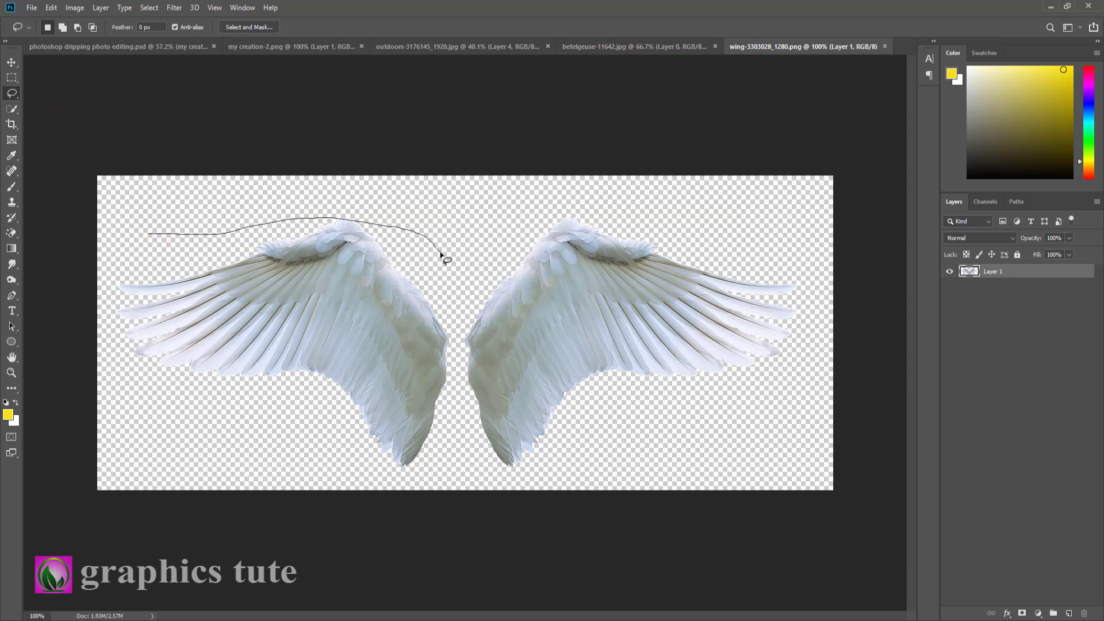
{"action": "mouse_move", "coordinate": [455, 498]}
{"action": "left_mouse_down"}
{"action": "mouse_move", "coordinate": [400, 516]}
{"action": "mouse_move", "coordinate": [162, 495]}
{"action": "mouse_move", "coordinate": [64, 412]}
{"action": "mouse_move", "coordinate": [67, 240]}
{"action": "mouse_move", "coordinate": [147, 233]}
{"action": "left_mouse_up"}
Bring the selected wing into outdoors-3176145_1920.jpg, place it at the man's shoulder on the image's left side, and rotate it slightly counterclockwise
{"action": "left_click", "coordinate": [11, 61]}
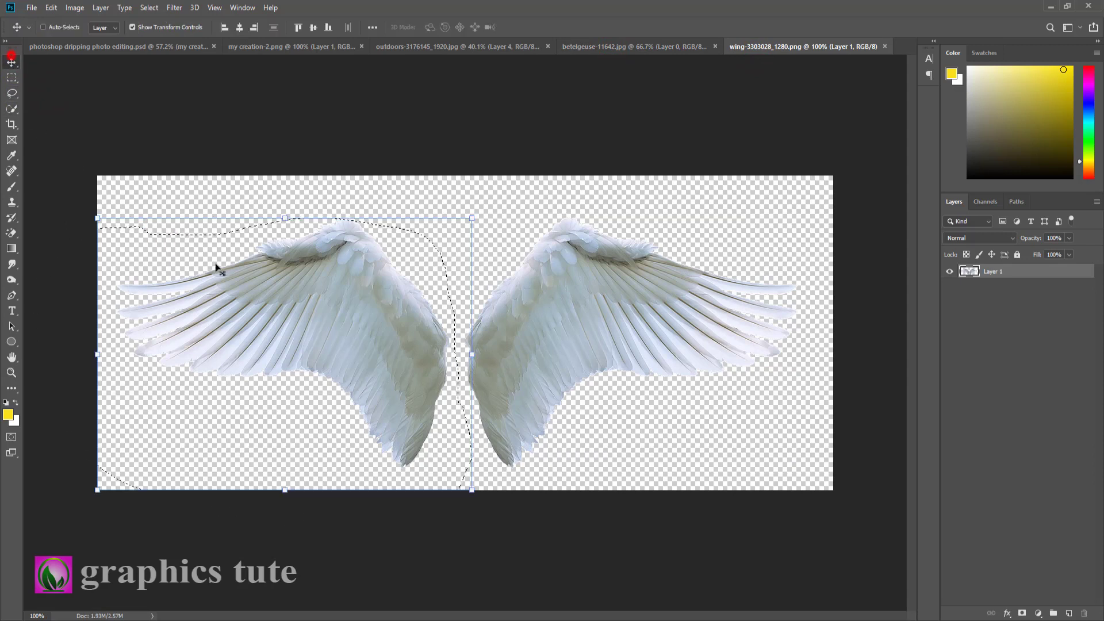
{"action": "mouse_move", "coordinate": [308, 305]}
{"action": "left_mouse_down"}
{"action": "mouse_move", "coordinate": [271, 67]}
{"action": "mouse_move", "coordinate": [302, 49]}
{"action": "mouse_move", "coordinate": [429, 46]}
{"action": "mouse_move", "coordinate": [461, 271]}
{"action": "mouse_move", "coordinate": [556, 316]}
{"action": "mouse_move", "coordinate": [417, 345]}
{"action": "mouse_move", "coordinate": [425, 349]}
{"action": "left_mouse_up"}
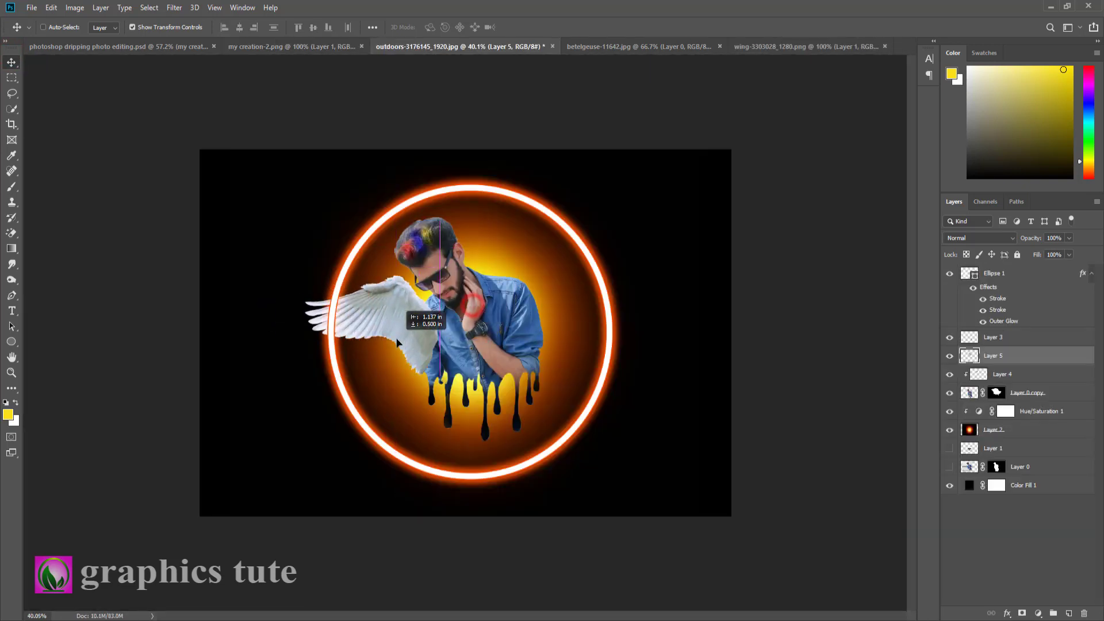
{"action": "left_click_drag", "start_coordinate": [451, 390], "coordinate": [467, 361]}
{"action": "left_click", "coordinate": [529, 28]}
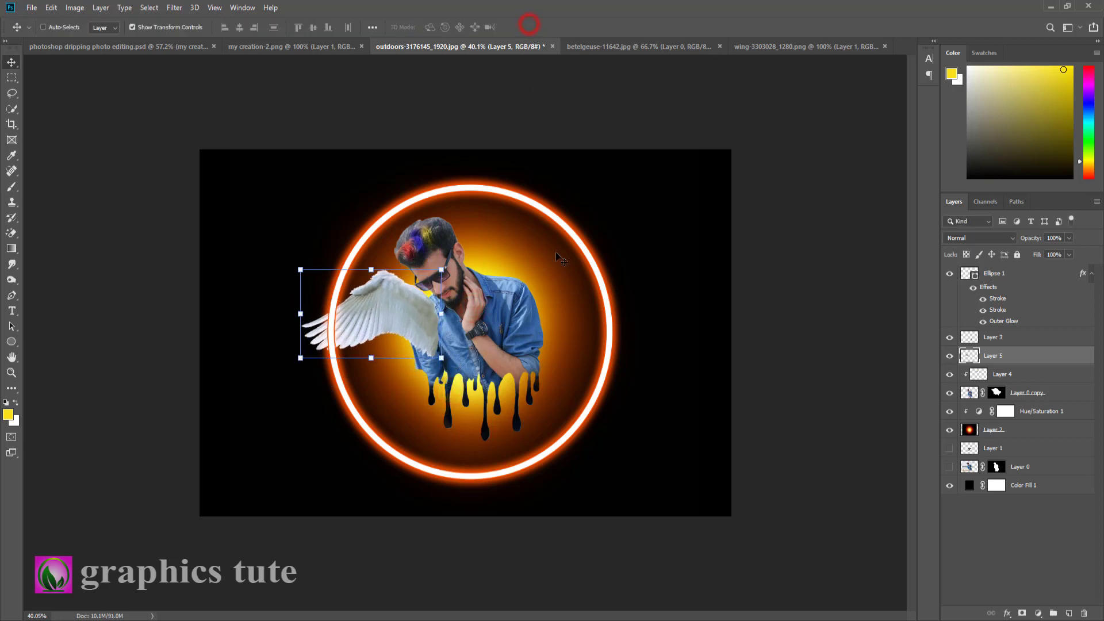
Move the wing's Layer 5 directly beneath Layer 0 copy and release its clipping mask
{"action": "key", "text": "z"}
{"action": "left_click", "coordinate": [540, 289]}
{"action": "left_click_drag", "start_coordinate": [1051, 360], "coordinate": [1056, 423]}
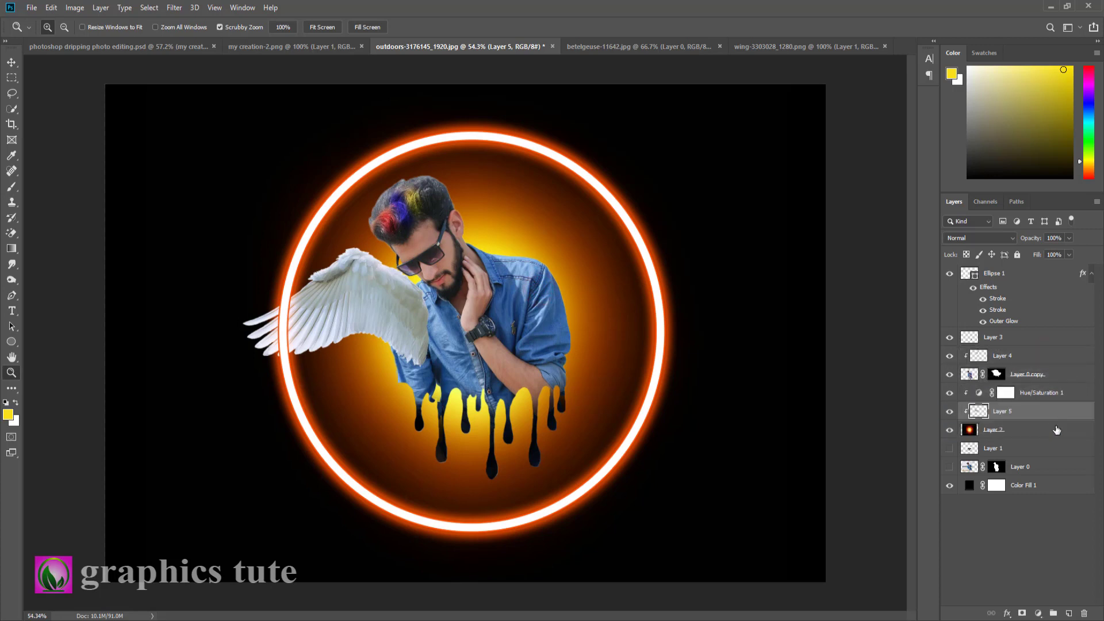
{"action": "left_click_drag", "start_coordinate": [471, 346], "coordinate": [473, 345]}
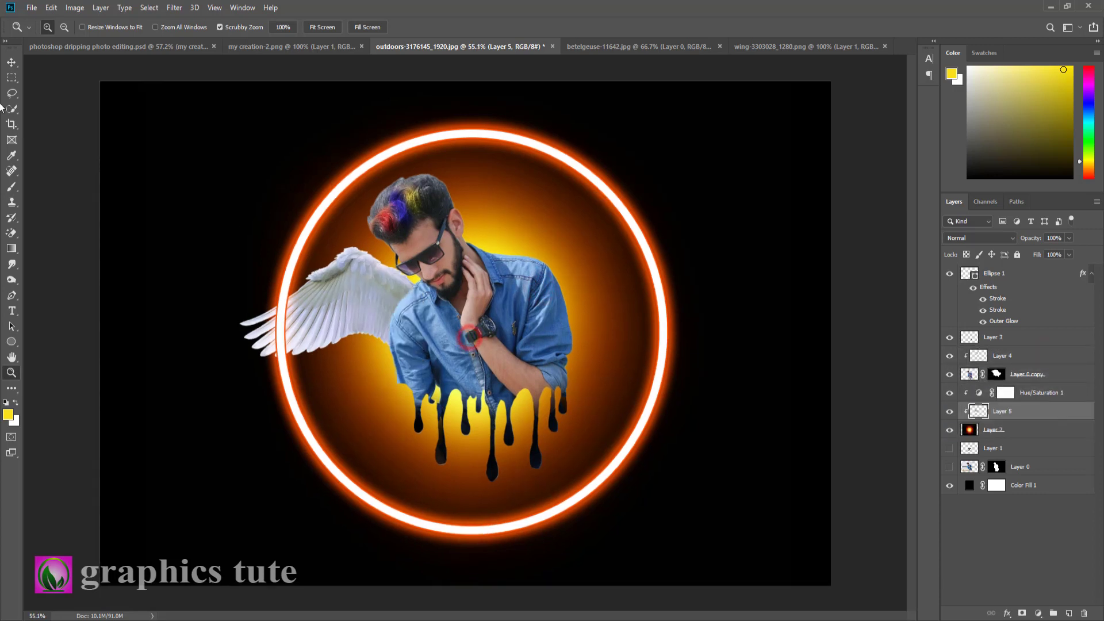
{"action": "left_click", "coordinate": [11, 62]}
{"action": "left_click_drag", "start_coordinate": [1040, 411], "coordinate": [1057, 399]}
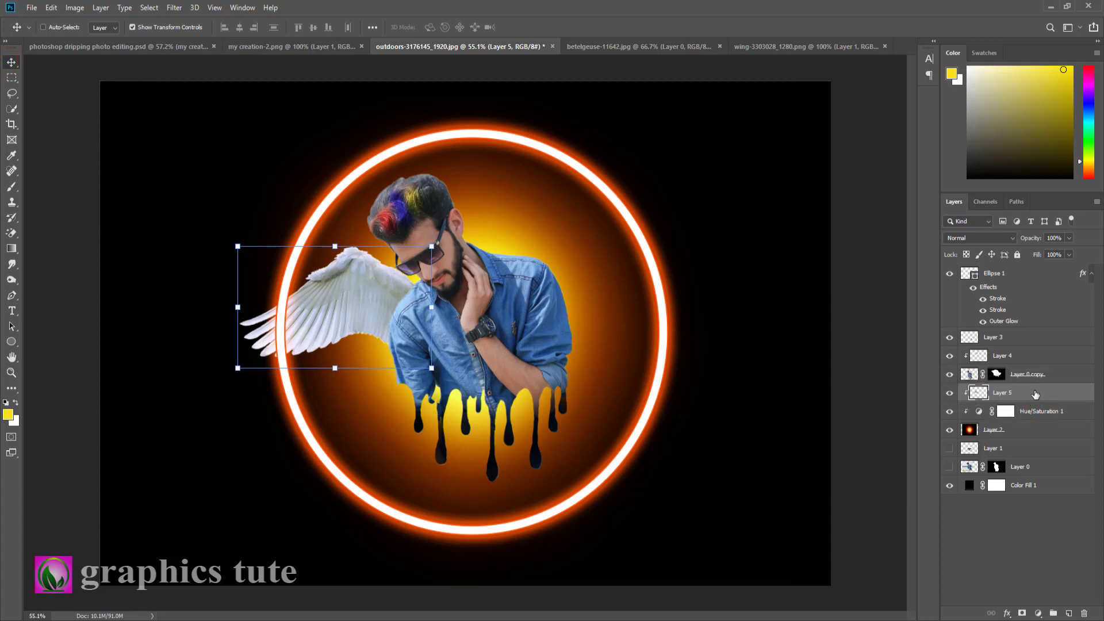
{"action": "right_click", "coordinate": [1071, 398]}
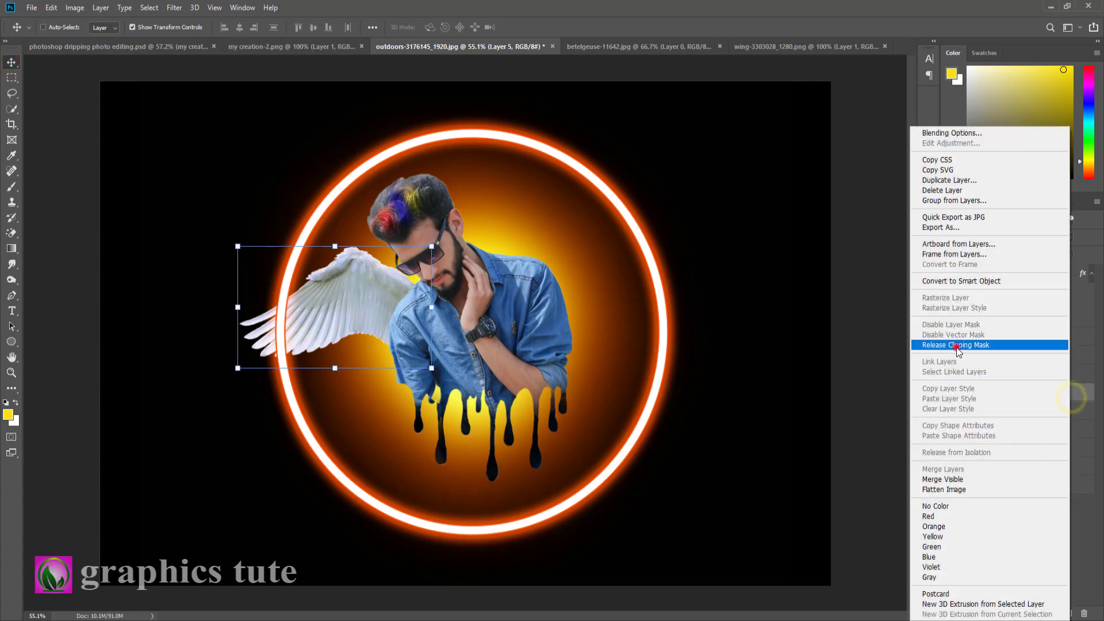
{"action": "left_click", "coordinate": [956, 348]}
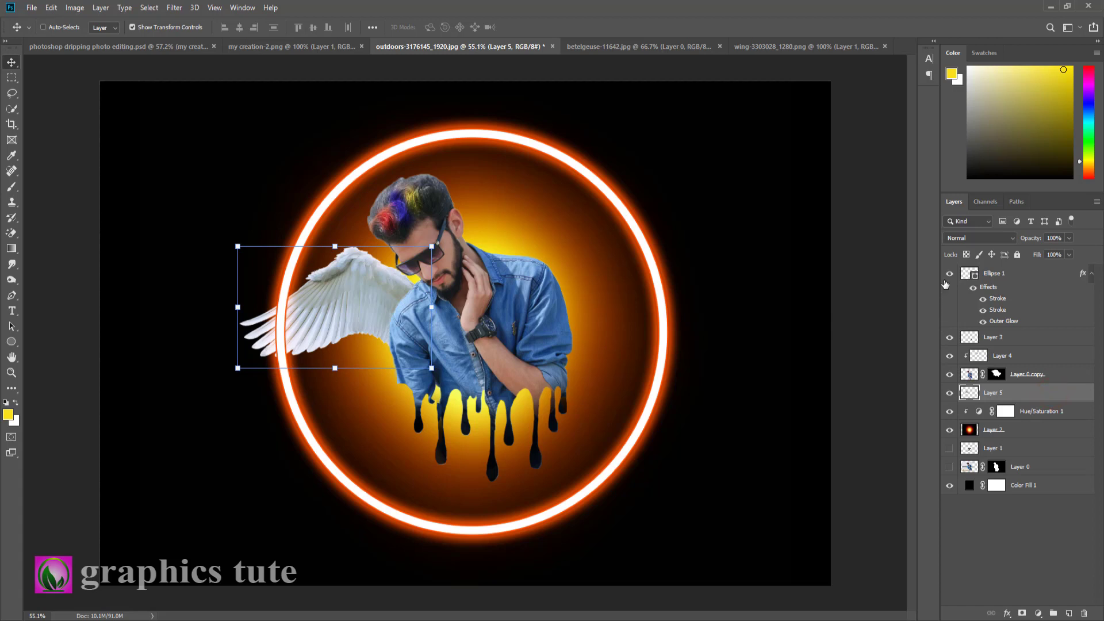
Reorder the layers so the Ellipse 1 ring sits directly below the wing's Layer 5 and above Hue/Saturation 1
{"action": "left_click", "coordinate": [948, 273]}
{"action": "left_click", "coordinate": [949, 273]}
{"action": "left_click_drag", "start_coordinate": [1035, 275], "coordinate": [1061, 446]}
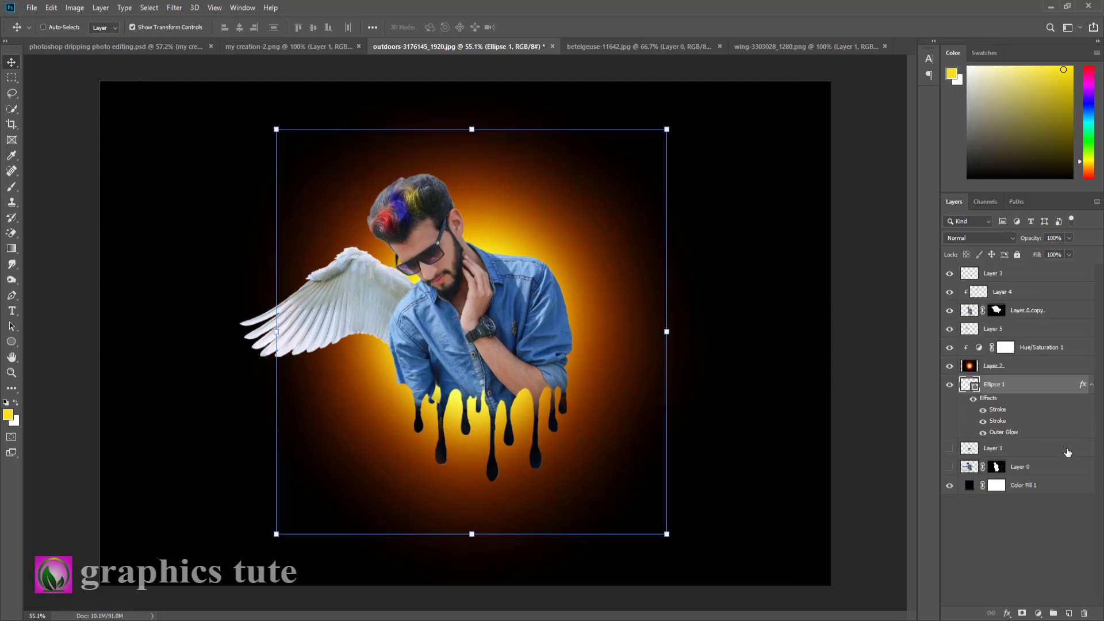
{"action": "left_click_drag", "start_coordinate": [1013, 373], "coordinate": [990, 320]}
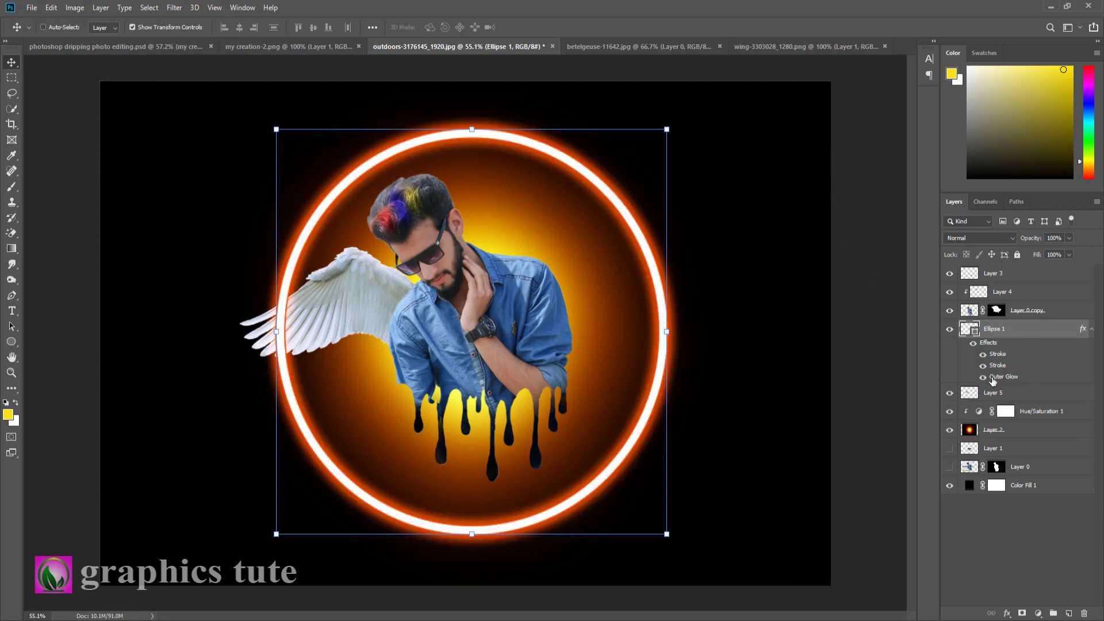
{"action": "left_click", "coordinate": [972, 396]}
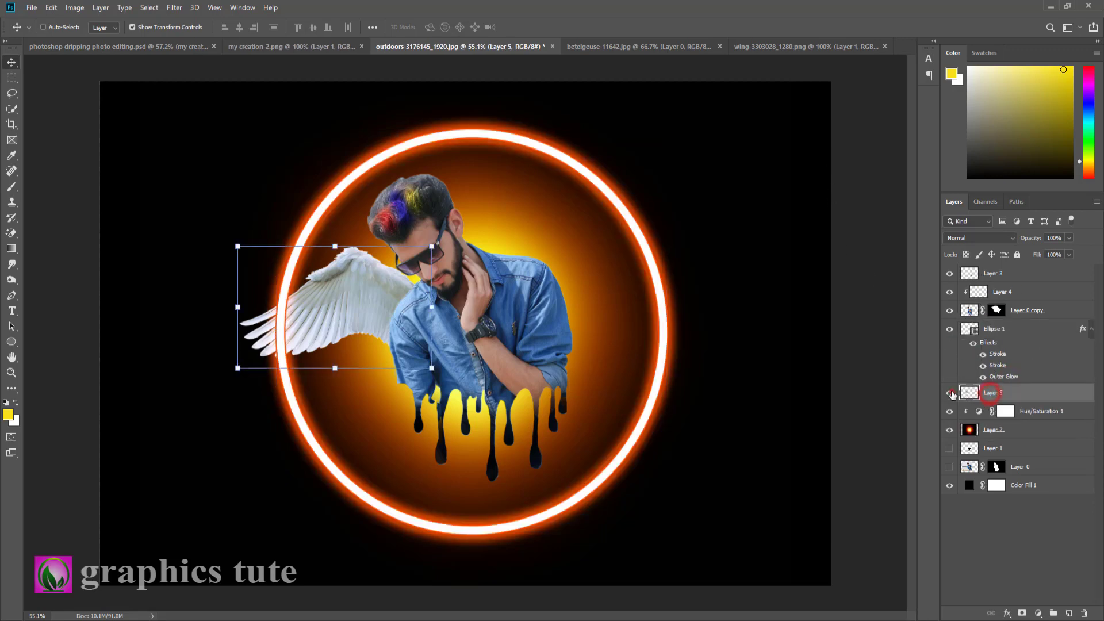
{"action": "left_click", "coordinate": [949, 393]}
{"action": "left_click", "coordinate": [949, 392]}
{"action": "left_click_drag", "start_coordinate": [1042, 393], "coordinate": [1035, 324]}
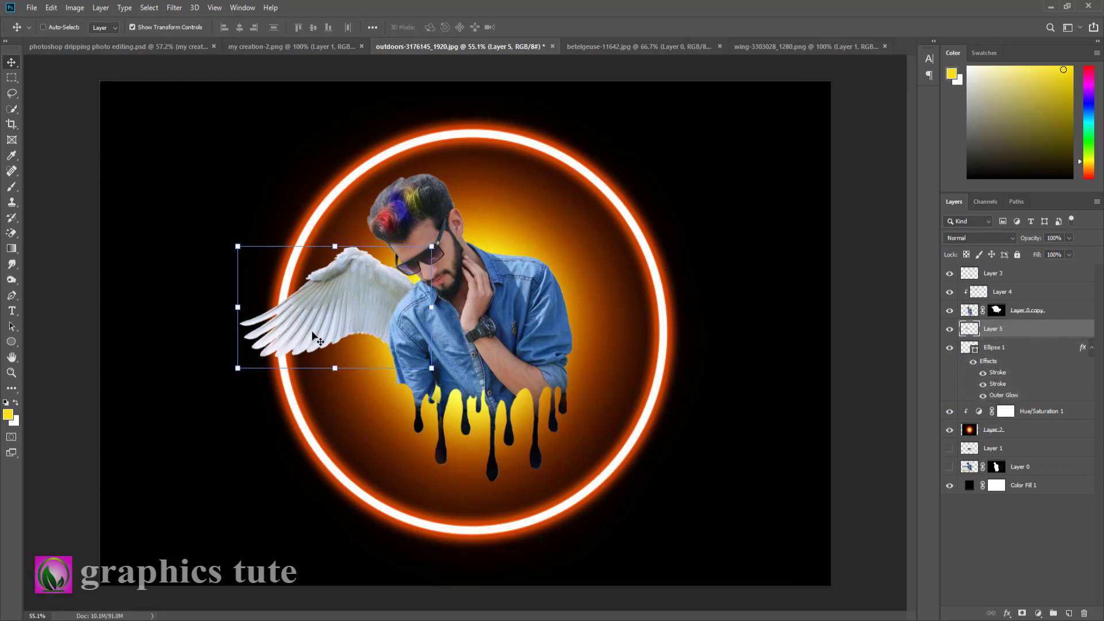
Shift the wing slightly down and outward from the man's shoulder and rotate it about -1.74°
{"action": "left_click_drag", "start_coordinate": [312, 335], "coordinate": [303, 349]}
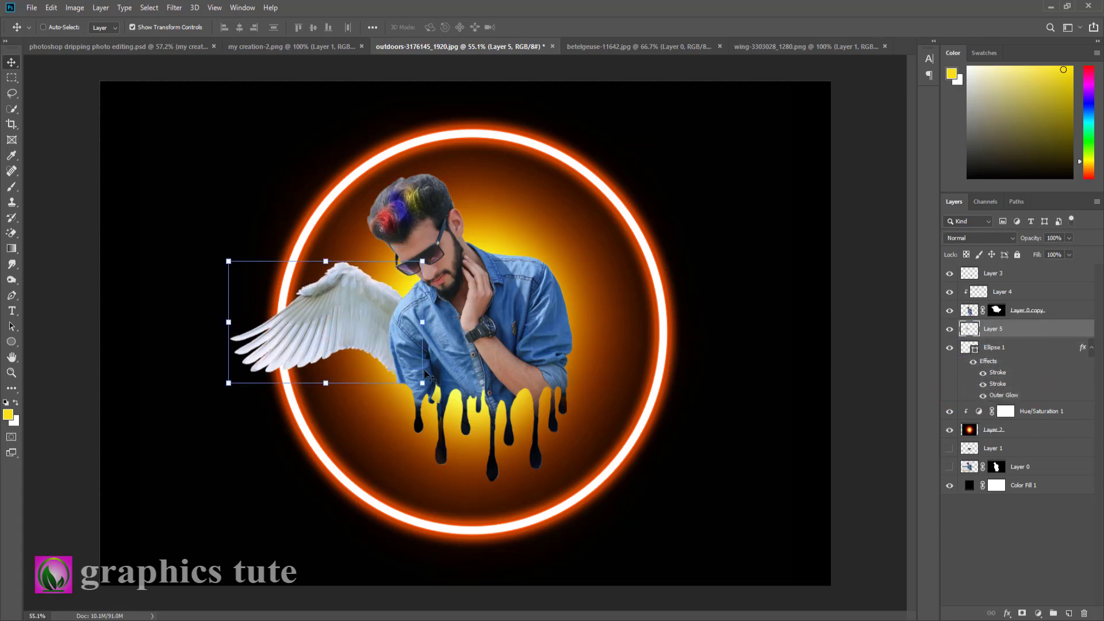
{"action": "left_click_drag", "start_coordinate": [433, 392], "coordinate": [423, 381]}
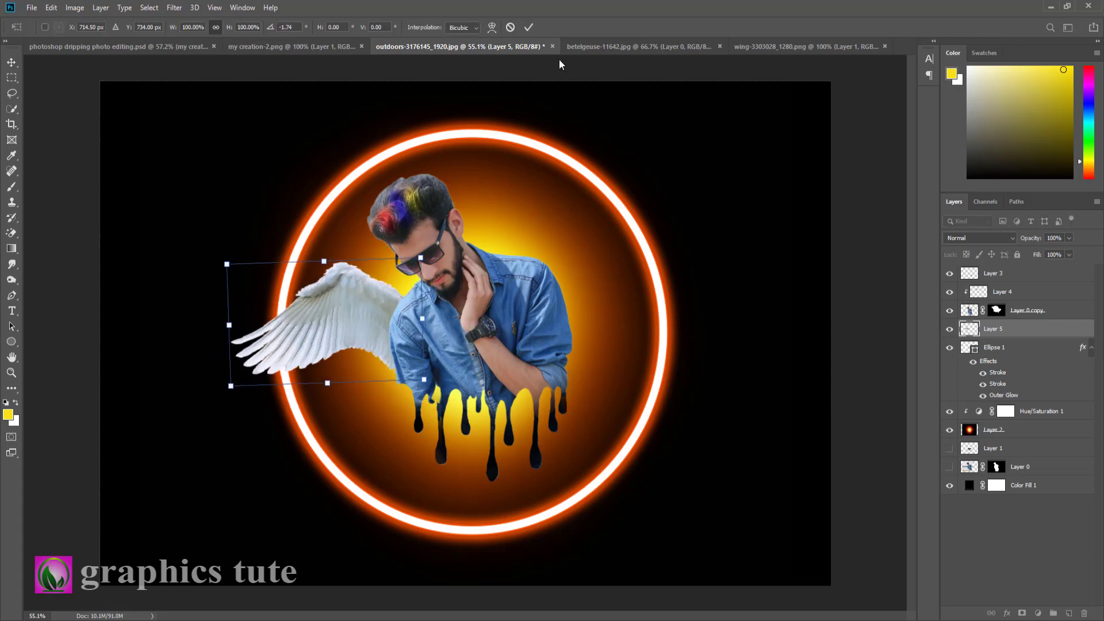
{"action": "left_click", "coordinate": [528, 28]}
Duplicate the wing layer, flip the copy horizontally, and move it behind the man's opposite shoulder
{"action": "key", "text": "ctrl+j"}
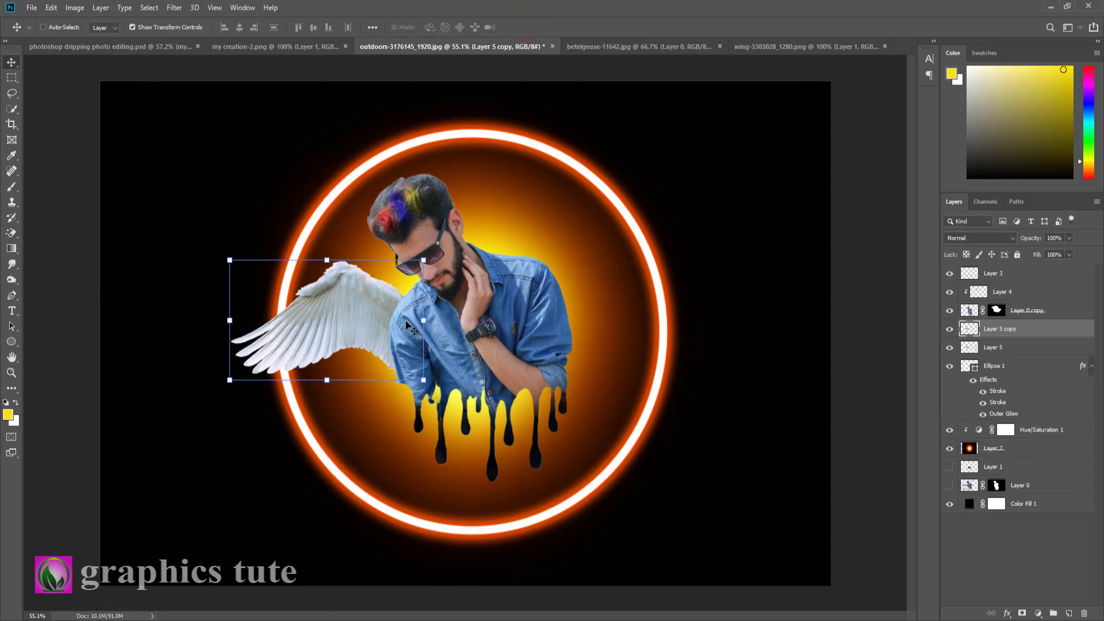
{"action": "key", "text": "ctrl+t"}
{"action": "right_click", "coordinate": [373, 306]}
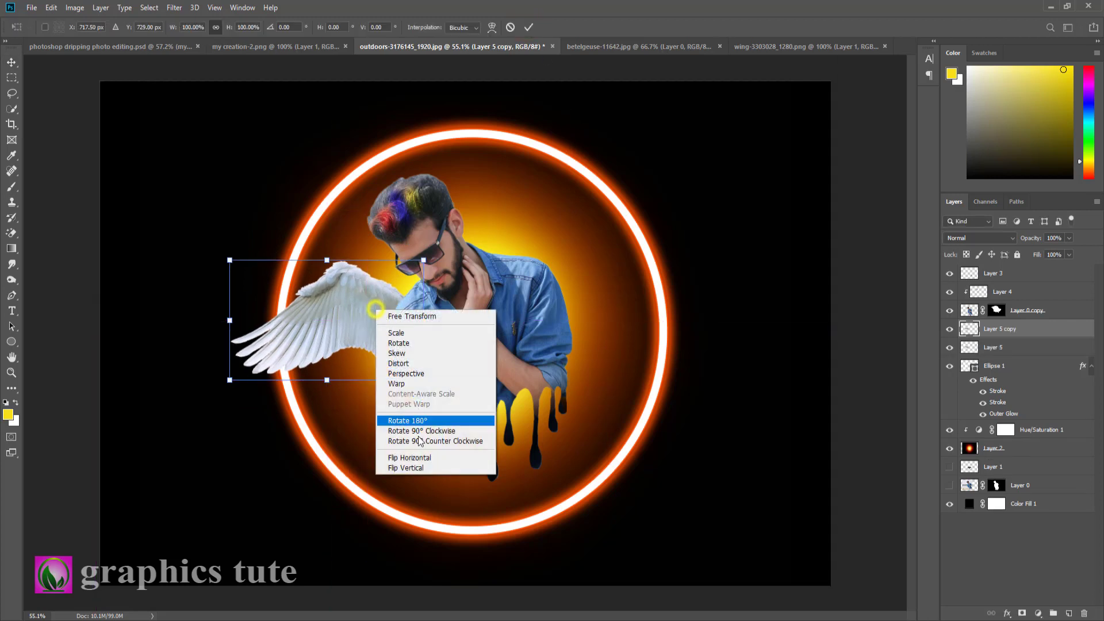
{"action": "left_click", "coordinate": [415, 454]}
{"action": "left_click_drag", "start_coordinate": [371, 334], "coordinate": [643, 286]}
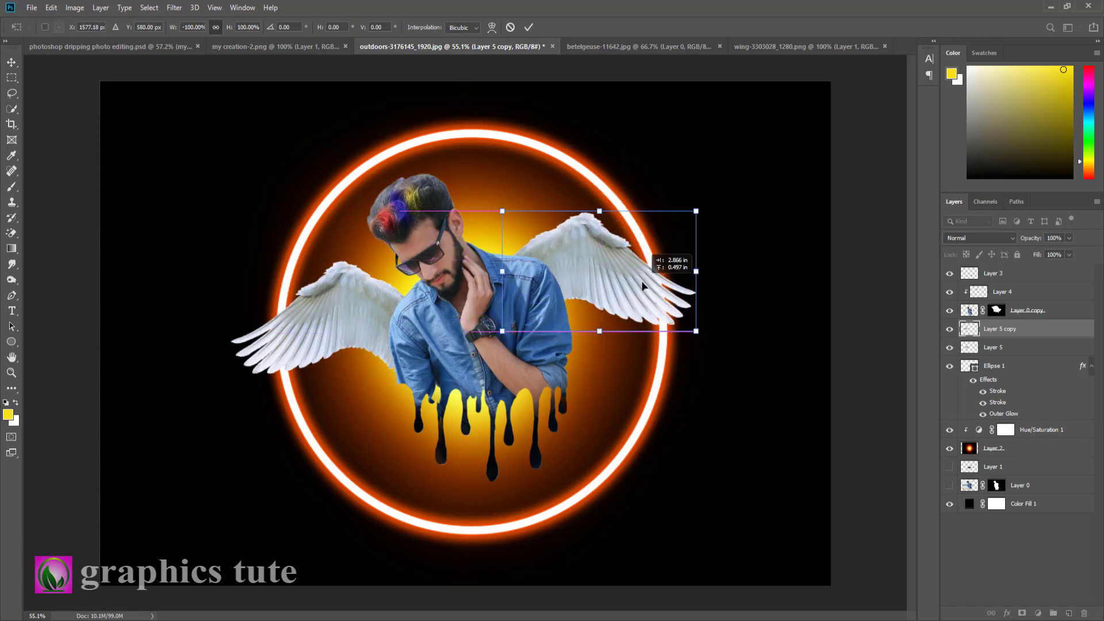
{"action": "left_click_drag", "start_coordinate": [643, 286], "coordinate": [639, 285]}
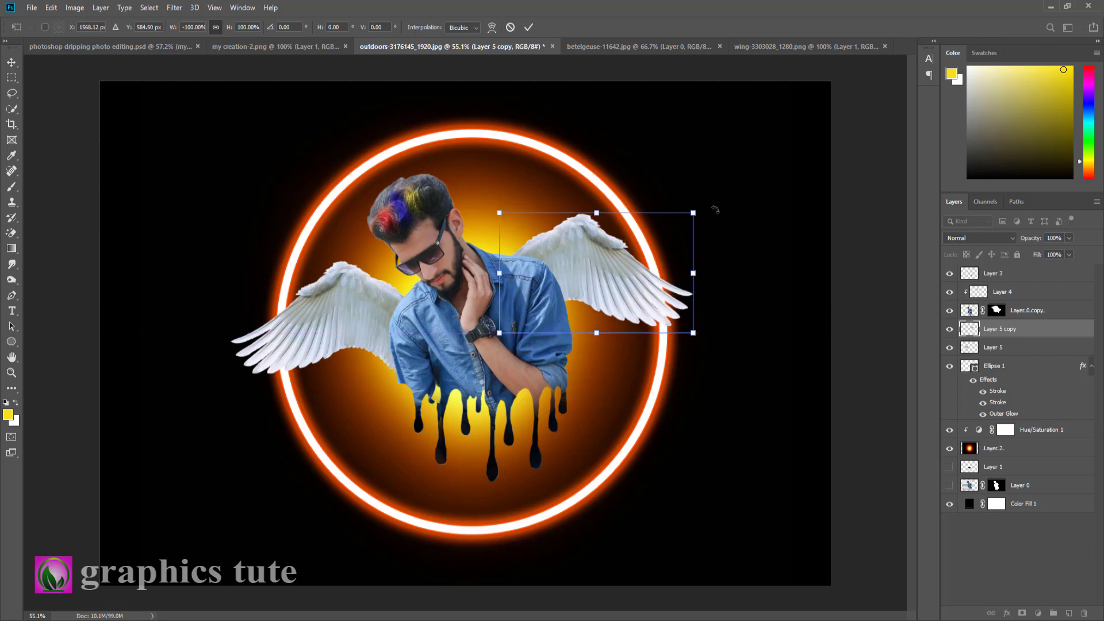
Rotate the mirrored wing copy about -15.1° and move it slightly up and outward behind the shoulder
{"action": "left_click_drag", "start_coordinate": [715, 209], "coordinate": [705, 172]}
{"action": "left_click_drag", "start_coordinate": [596, 252], "coordinate": [613, 234]}
{"action": "left_click", "coordinate": [528, 27]}
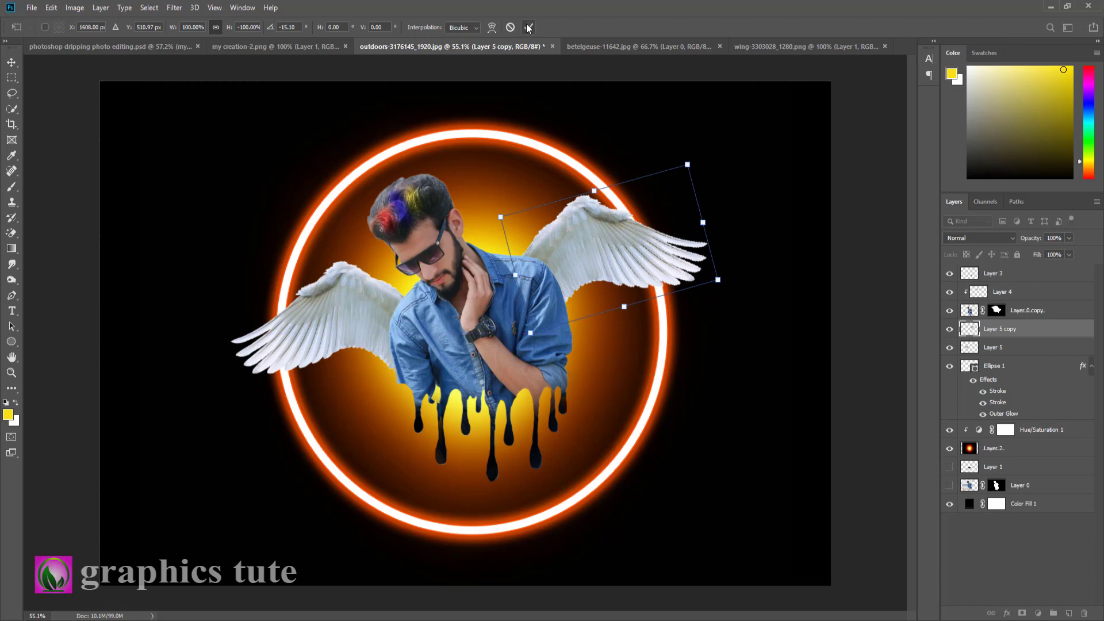
Move the wing on Layer 5 slightly outward, away from the man's shoulder
{"action": "left_click", "coordinate": [993, 348]}
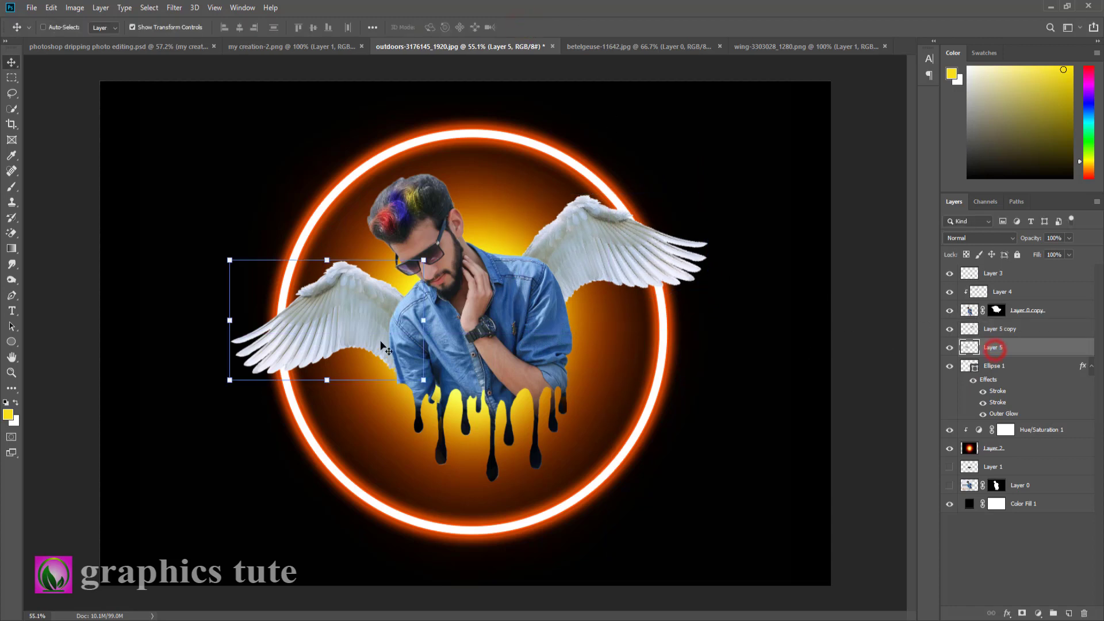
{"action": "left_click_drag", "start_coordinate": [391, 330], "coordinate": [368, 327]}
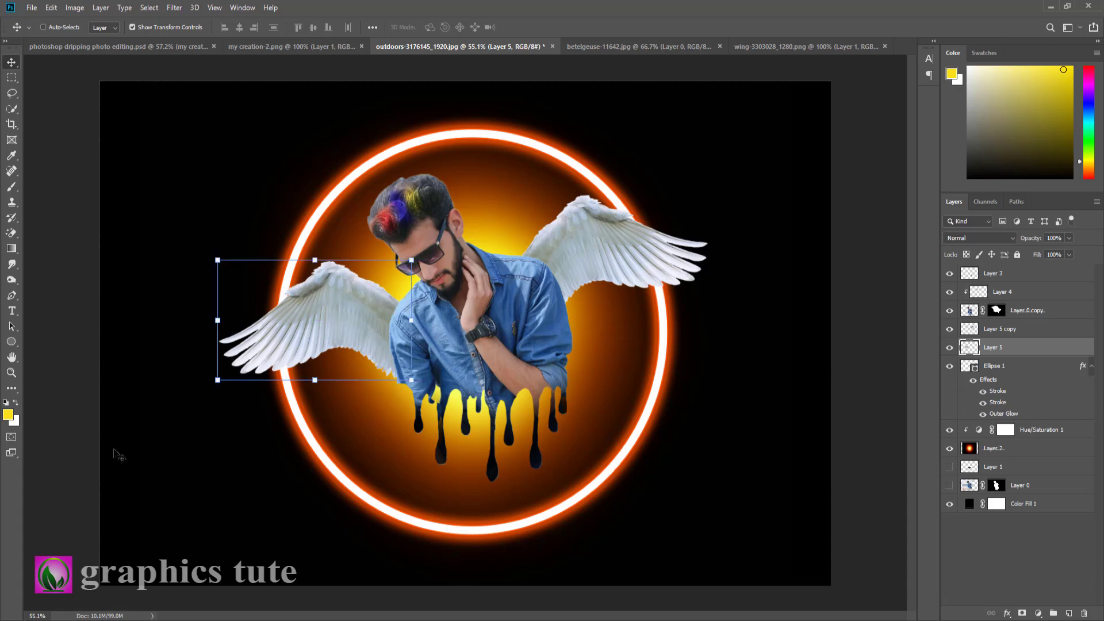
{"action": "left_click", "coordinate": [8, 373]}
{"action": "left_click_drag", "start_coordinate": [526, 402], "coordinate": [486, 414]}
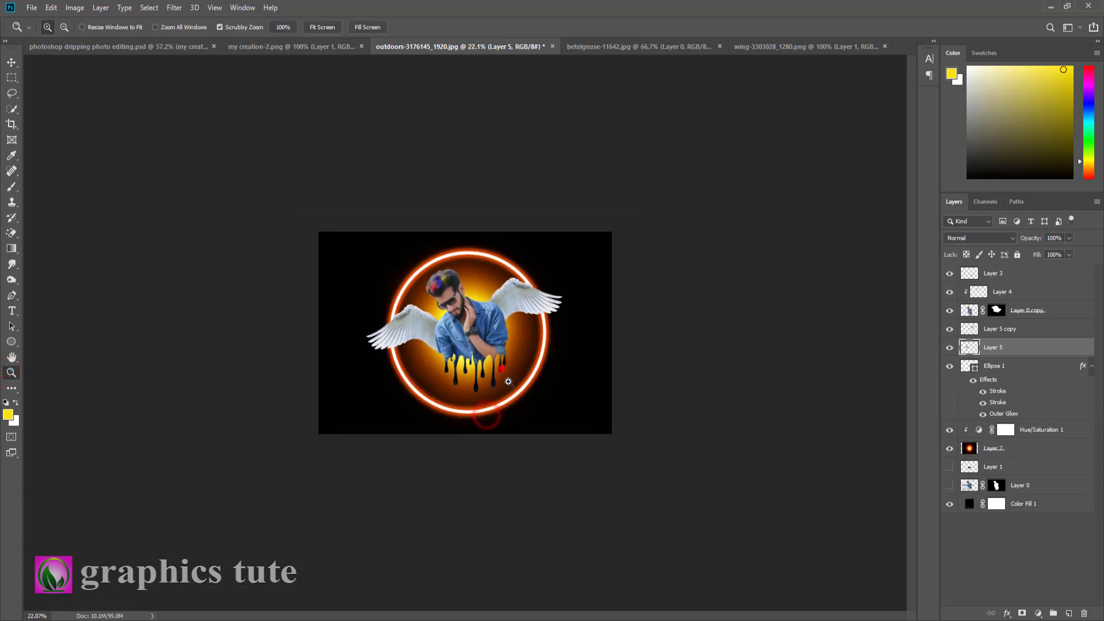
{"action": "left_click_drag", "start_coordinate": [502, 370], "coordinate": [534, 413]}
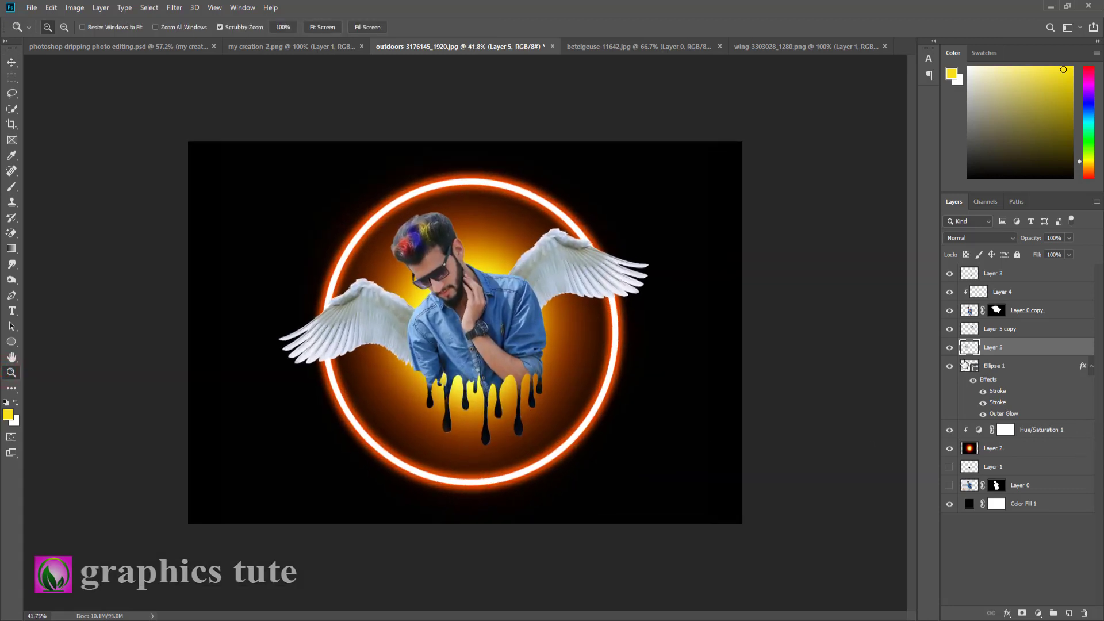
{"action": "left_click", "coordinate": [949, 348]}
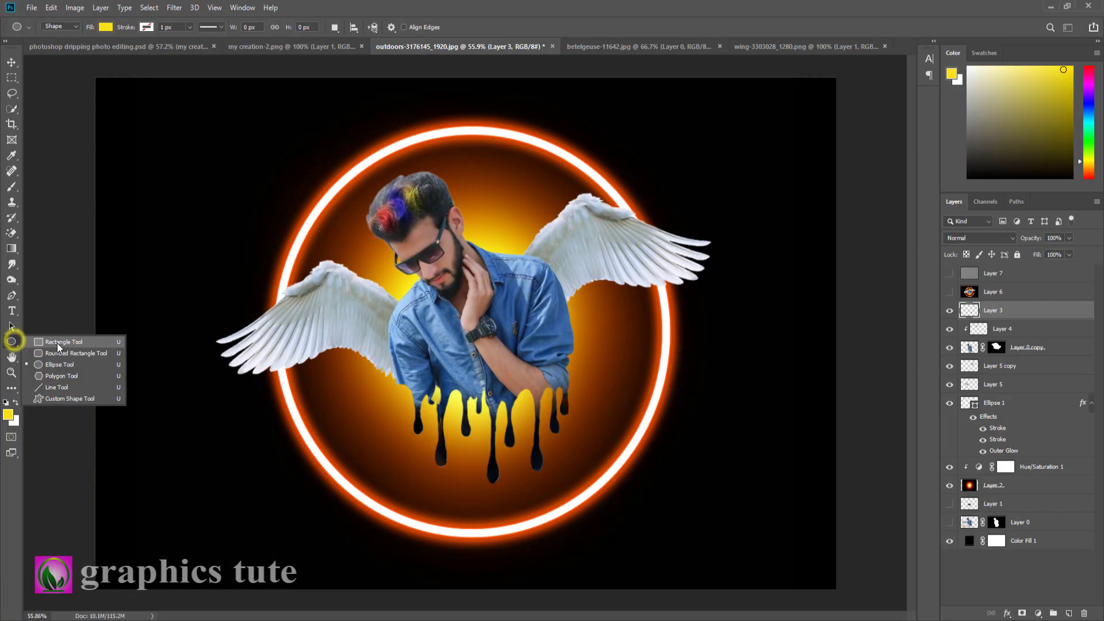
Draw a white rectangle about 2342 × 84 px across the full canvas at chest height and place its layer directly below Layer 5
{"action": "left_click", "coordinate": [58, 343]}
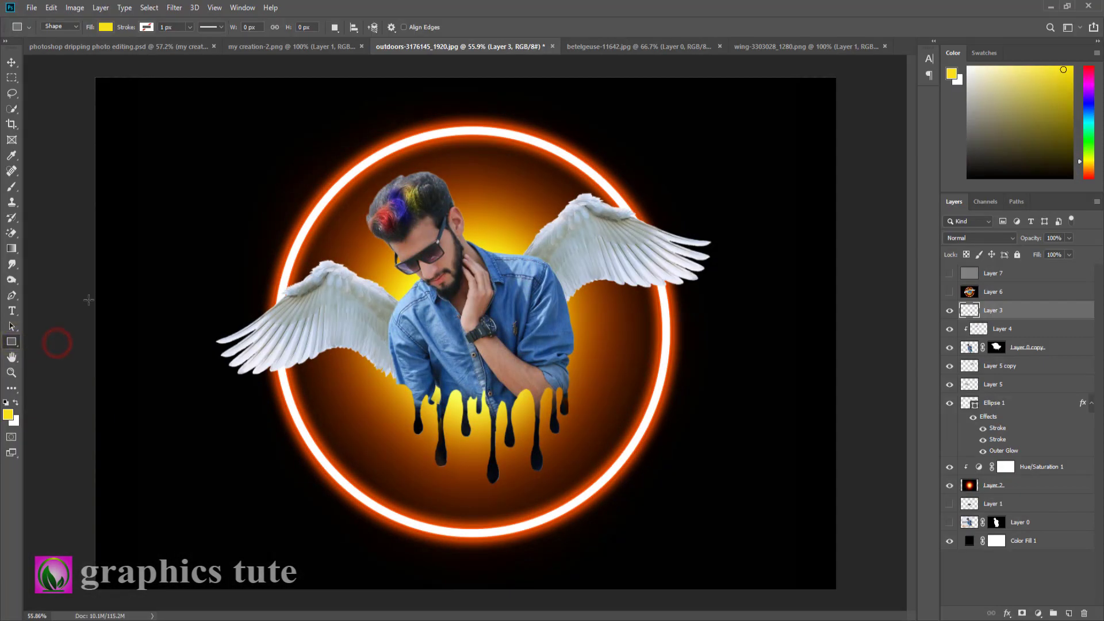
{"action": "left_click_drag", "start_coordinate": [90, 296], "coordinate": [842, 323]}
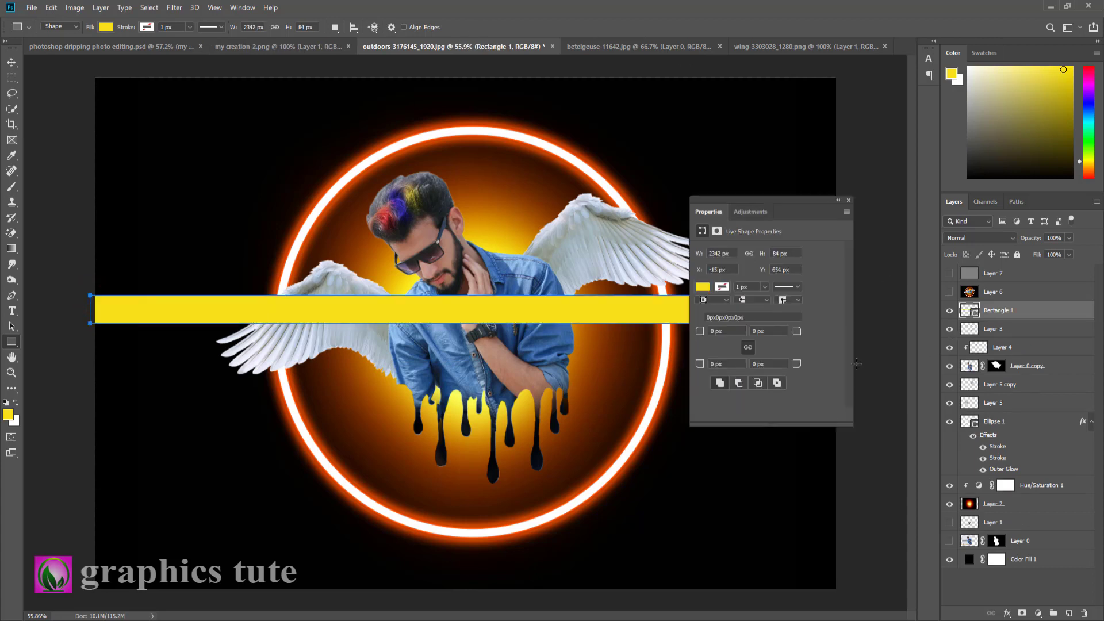
{"action": "left_click", "coordinate": [705, 287]}
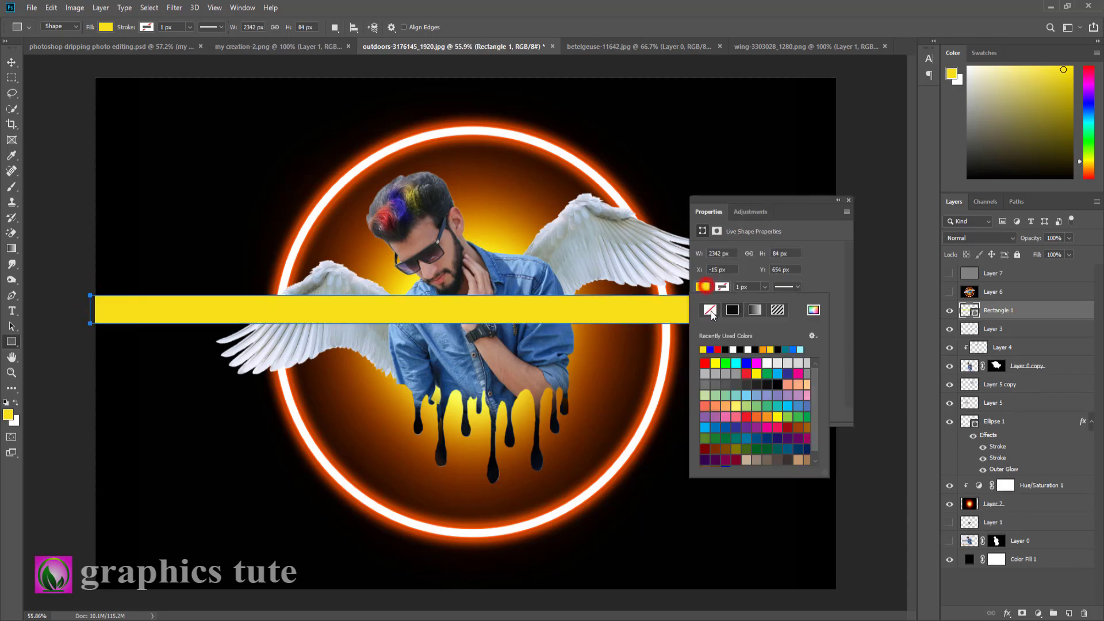
{"action": "left_click", "coordinate": [748, 349]}
{"action": "left_click", "coordinate": [1042, 310]}
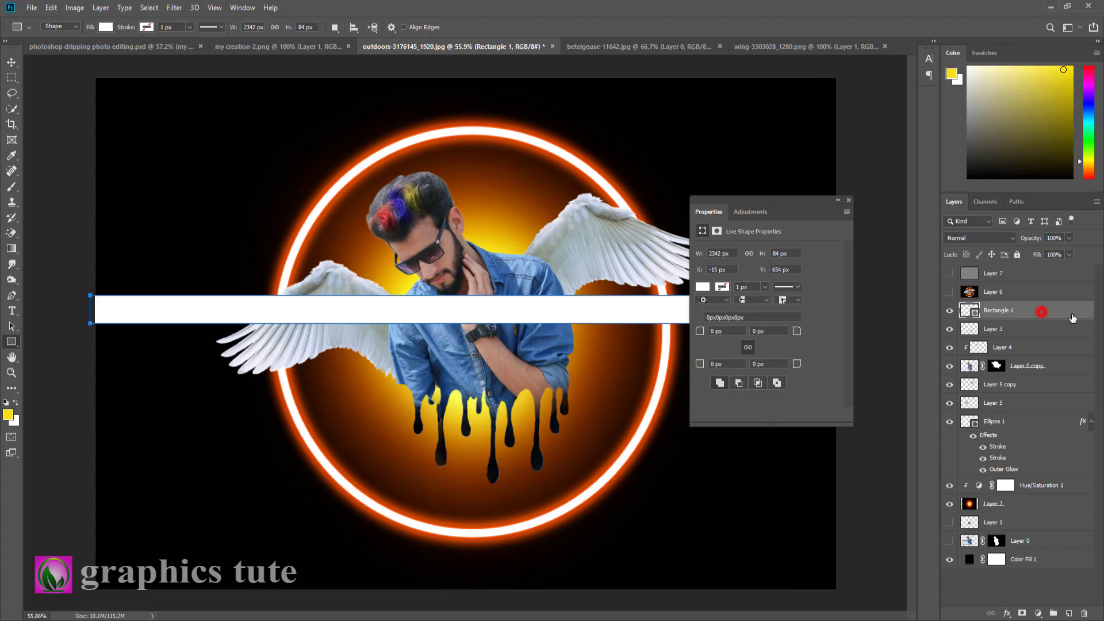
{"action": "left_click_drag", "start_coordinate": [1042, 311], "coordinate": [1079, 408]}
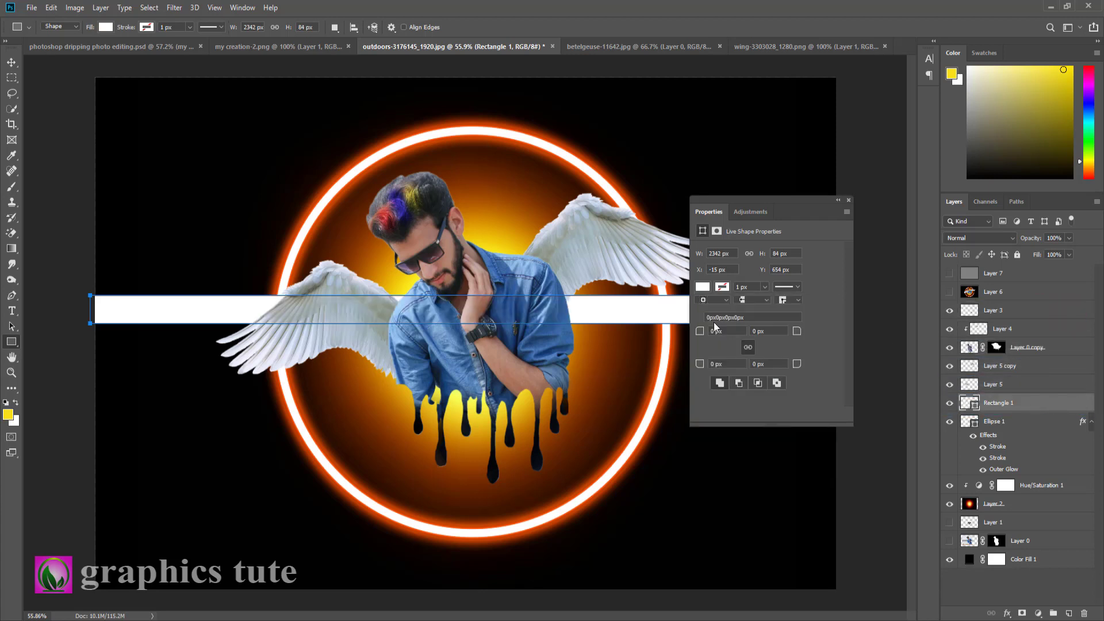
Lower the white rectangle's opacity to 27% and duplicate its layer
{"action": "left_click_drag", "start_coordinate": [1003, 240], "coordinate": [998, 242]}
{"action": "left_click", "coordinate": [849, 201]}
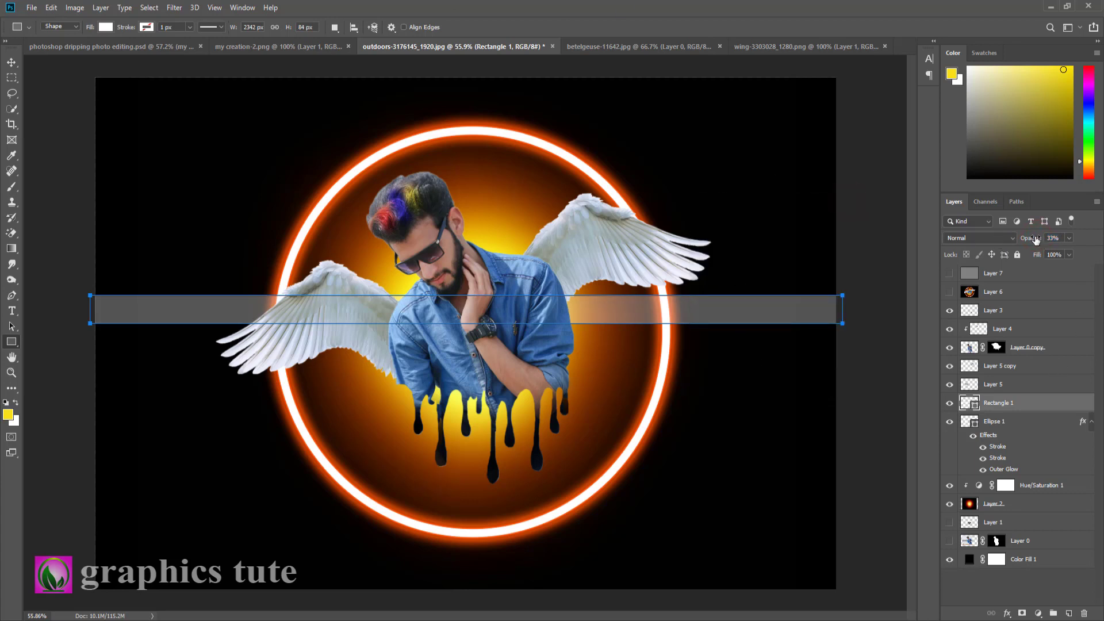
{"action": "left_click_drag", "start_coordinate": [1035, 240], "coordinate": [1032, 240]}
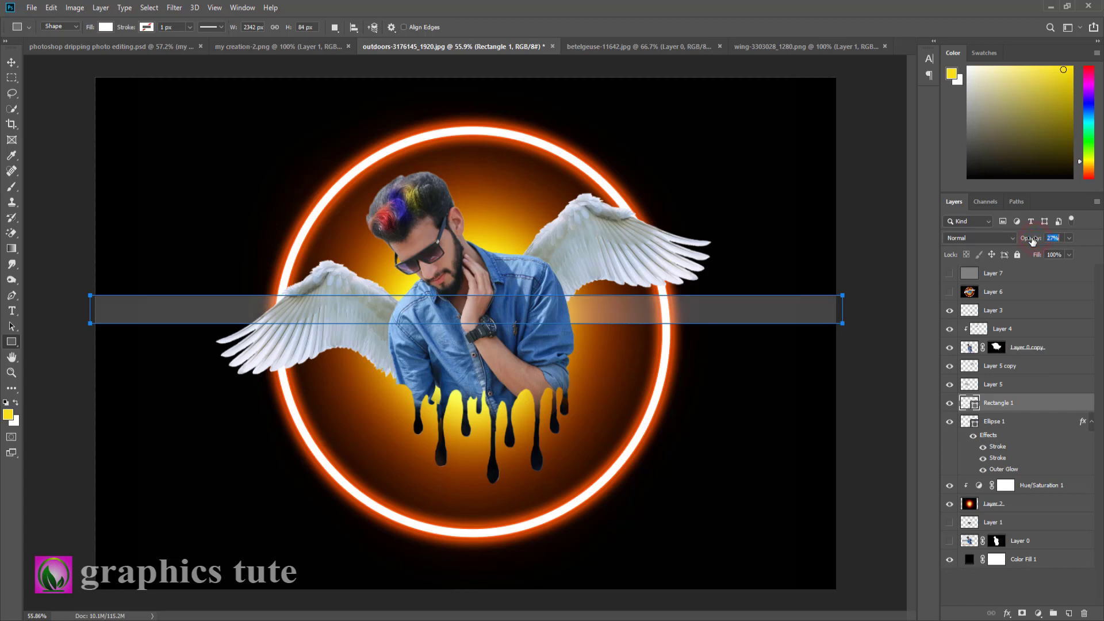
{"action": "key", "text": "ctrl+j"}
{"action": "left_click_drag", "start_coordinate": [711, 311], "coordinate": [717, 355]}
{"action": "key", "text": "ctrl+z"}
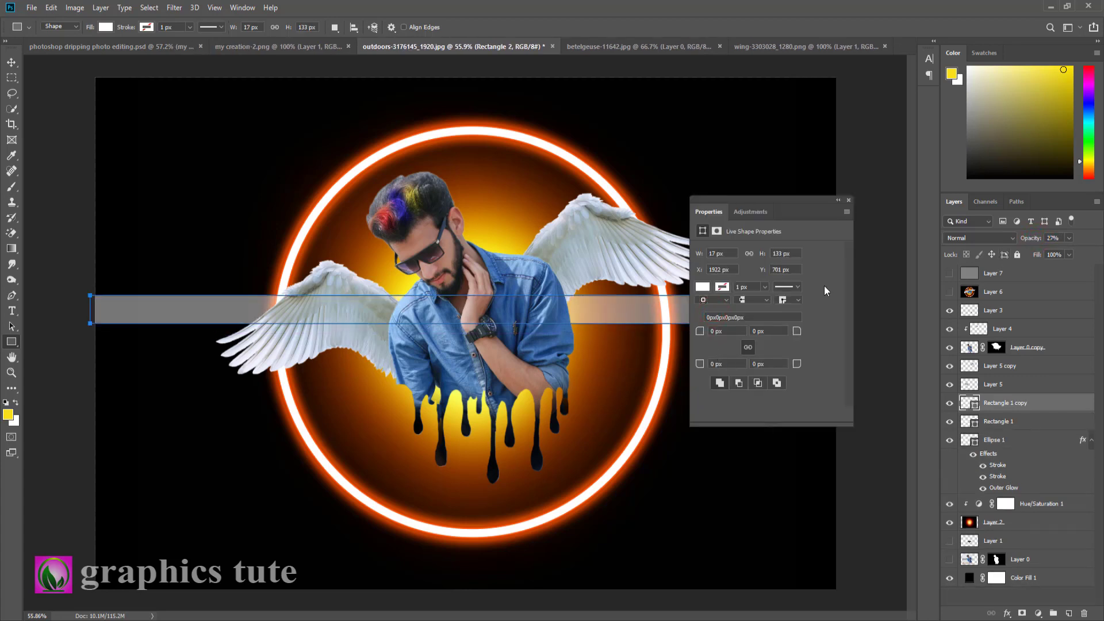
{"action": "left_click", "coordinate": [848, 200]}
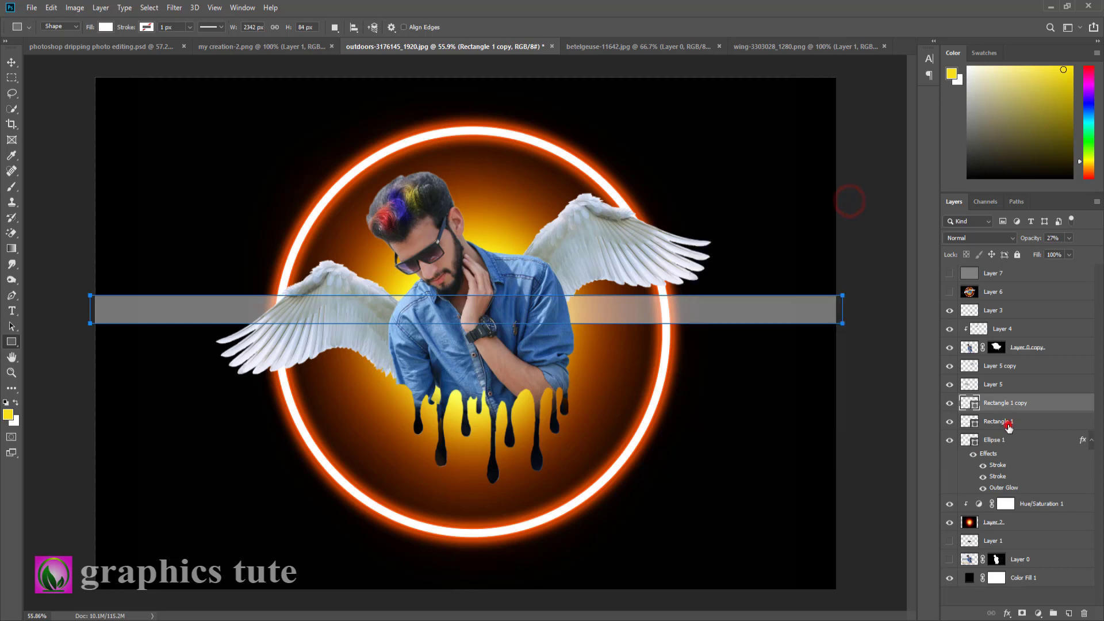
Move the Rectangle 1 copy bar just below the original bar, leaving a narrow gap between them
{"action": "left_click", "coordinate": [1007, 424]}
{"action": "left_click", "coordinate": [1001, 404]}
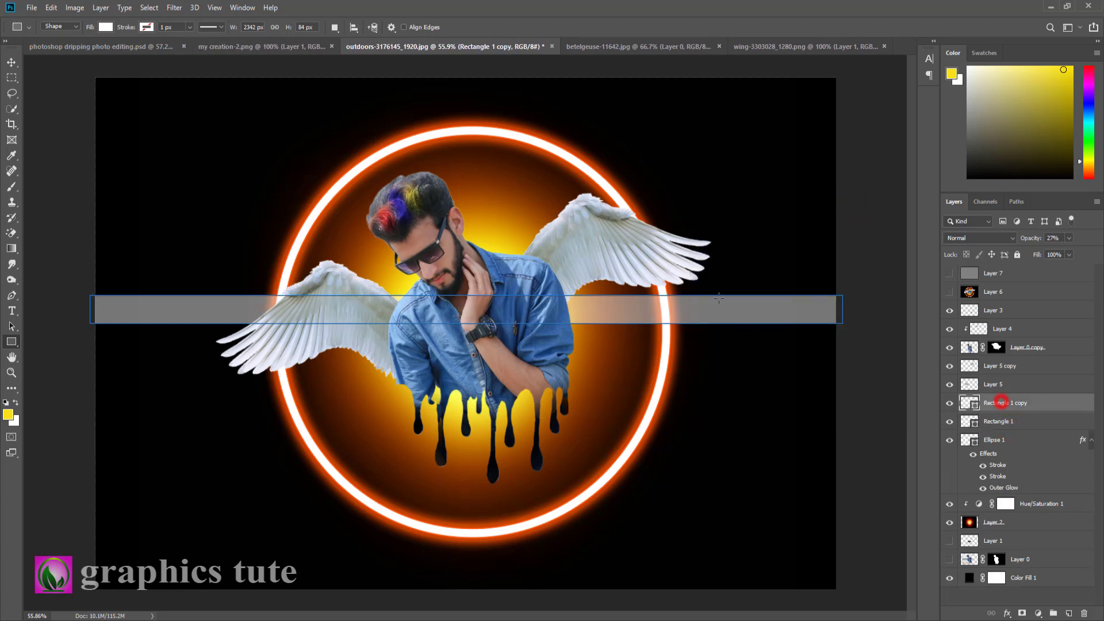
{"action": "left_click", "coordinate": [10, 61]}
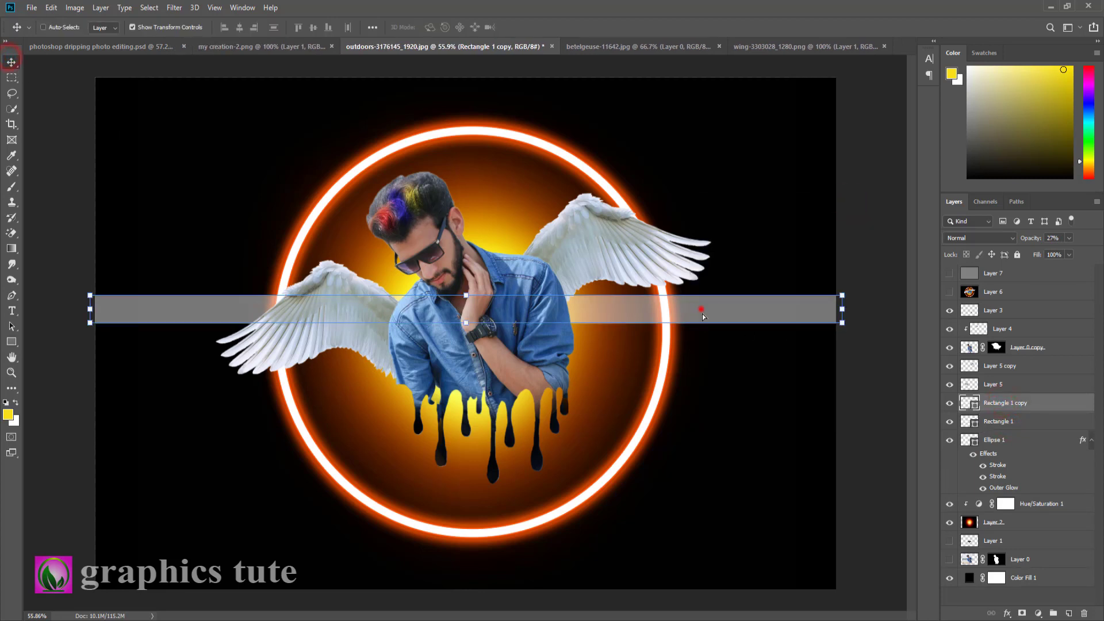
{"action": "left_click_drag", "start_coordinate": [701, 313], "coordinate": [698, 343]}
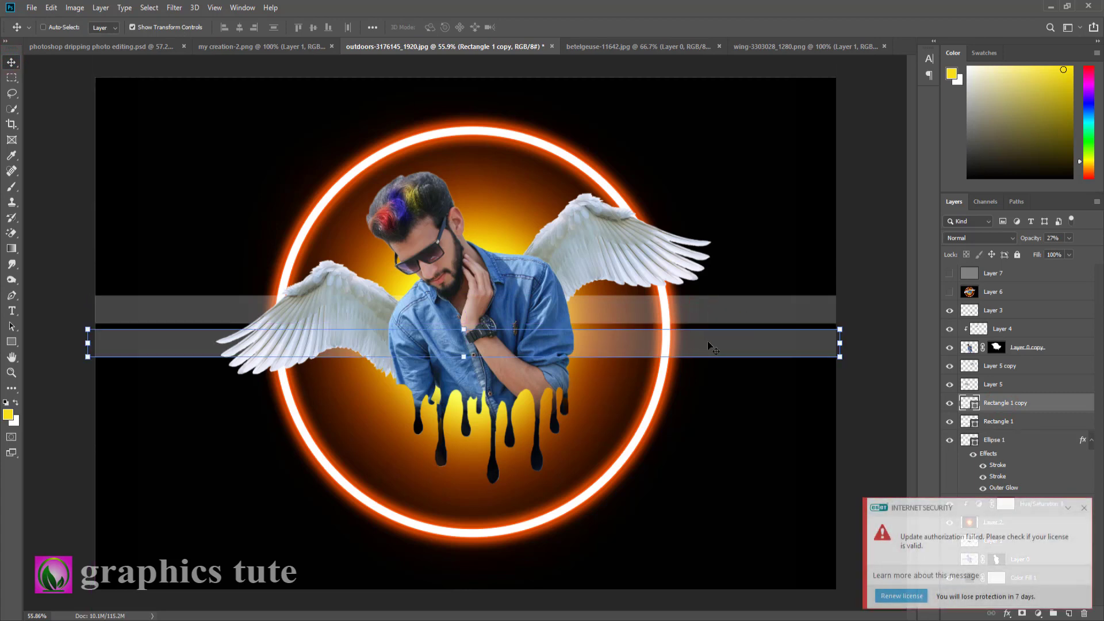
{"action": "left_click", "coordinate": [1083, 508]}
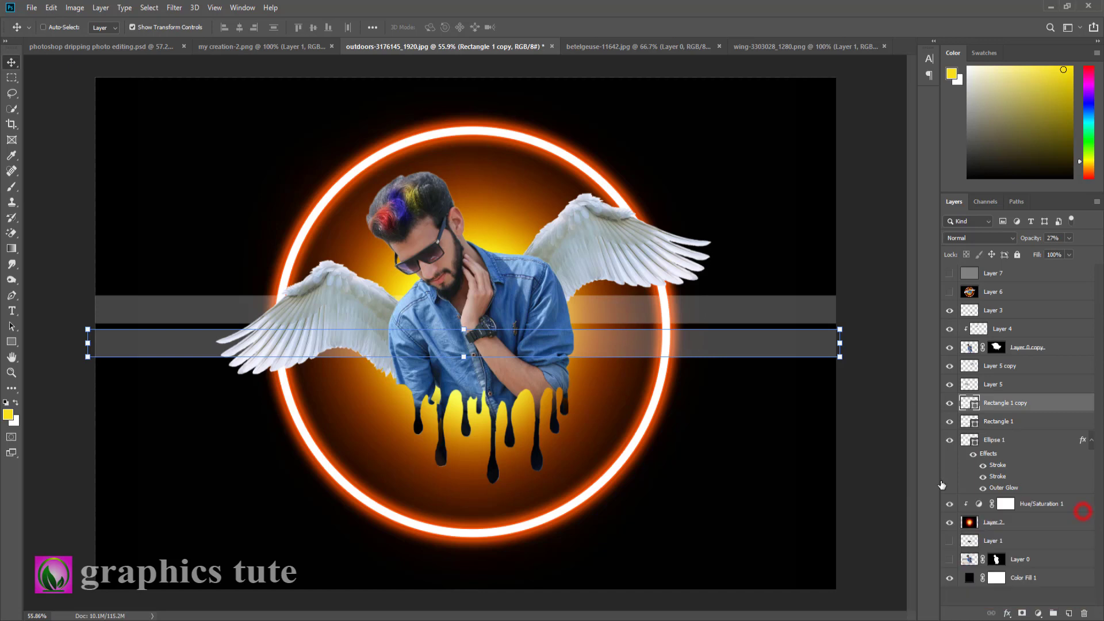
{"action": "key", "text": "Up"}
{"action": "key", "text": "Up"}
{"action": "key", "text": "Up"}
{"action": "key", "text": "Up"}
{"action": "key", "text": "Up"}
{"action": "key", "text": "Up"}
{"action": "key", "text": "Up"}
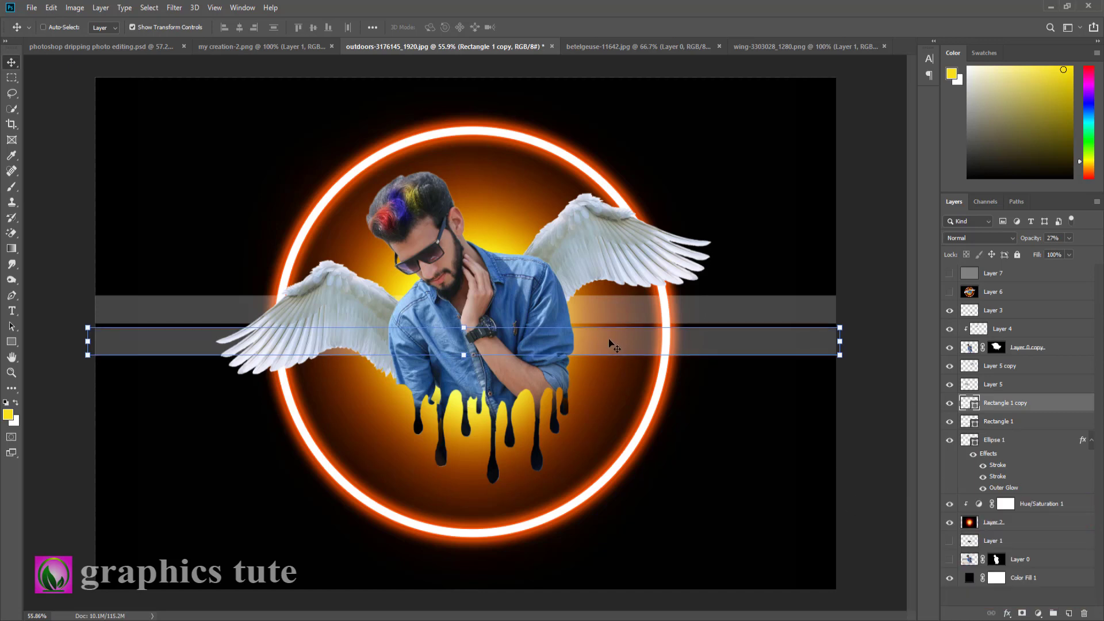
Duplicate the second bar just below itself with a matching narrow gap and fine-tune the vertical position of all three bars together
{"action": "left_click_drag", "start_coordinate": [594, 344], "coordinate": [593, 380]}
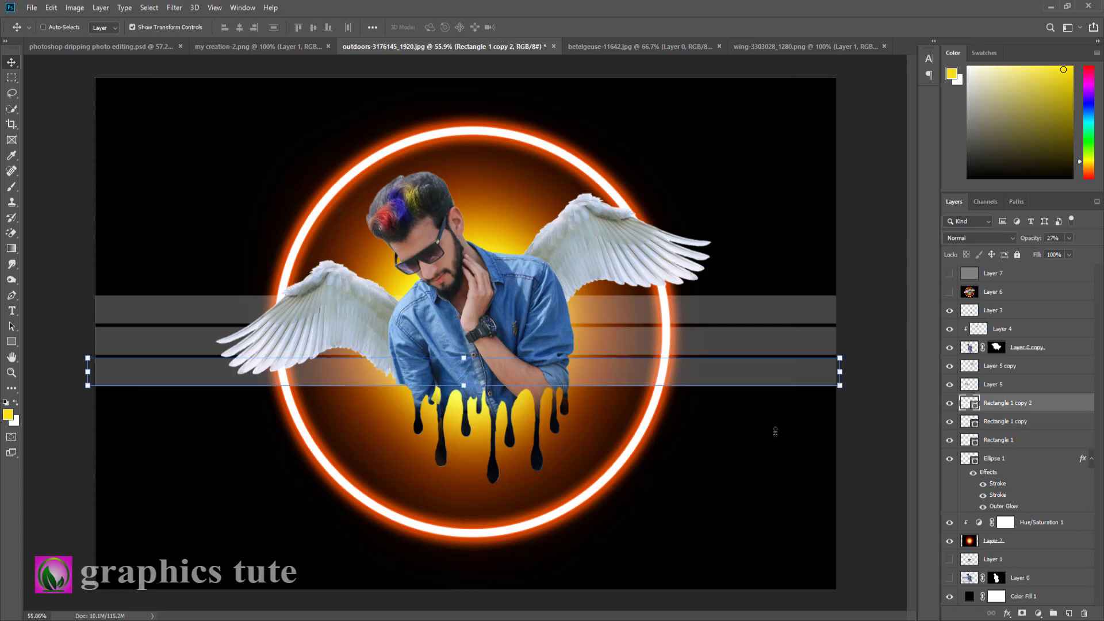
{"action": "left_click", "coordinate": [999, 441], "text": "shift"}
{"action": "key", "text": "Down"}
{"action": "key", "text": "Down"}
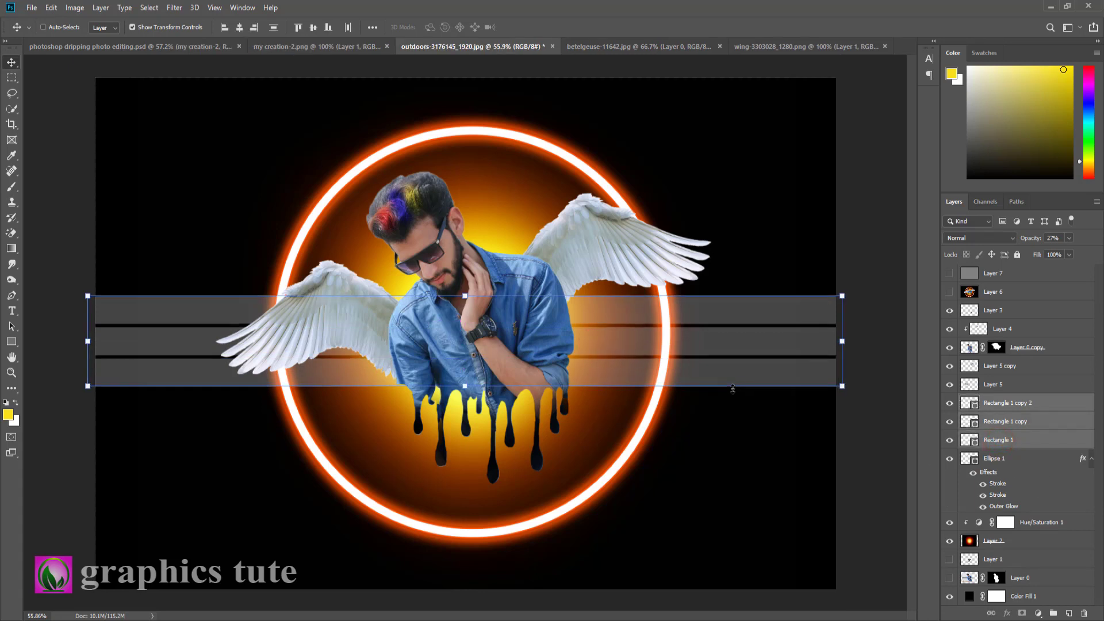
{"action": "key", "text": "Up"}
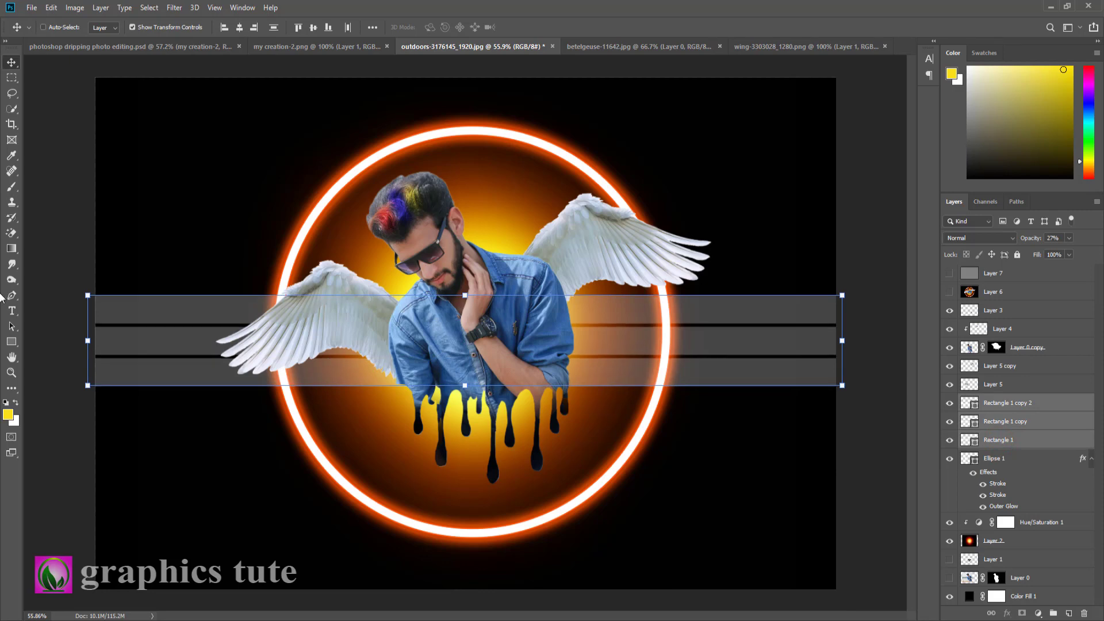
Compare the composition with the finished version in photoshop dripping photo editing.psd
{"action": "left_click", "coordinate": [11, 374]}
{"action": "left_click_drag", "start_coordinate": [529, 407], "coordinate": [523, 368]}
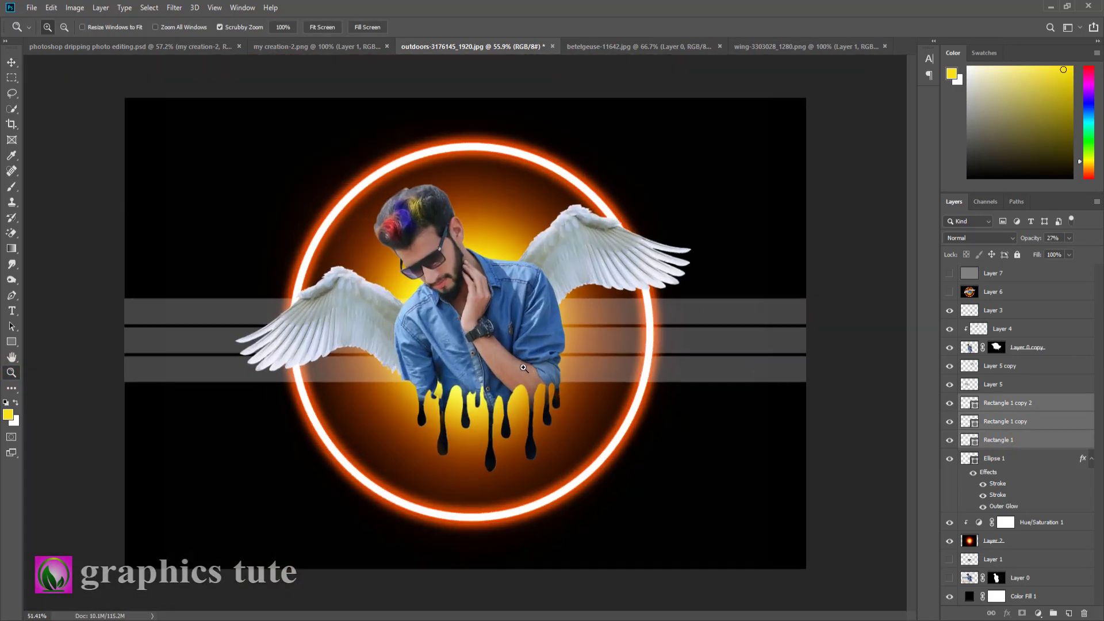
{"action": "left_click", "coordinate": [198, 48]}
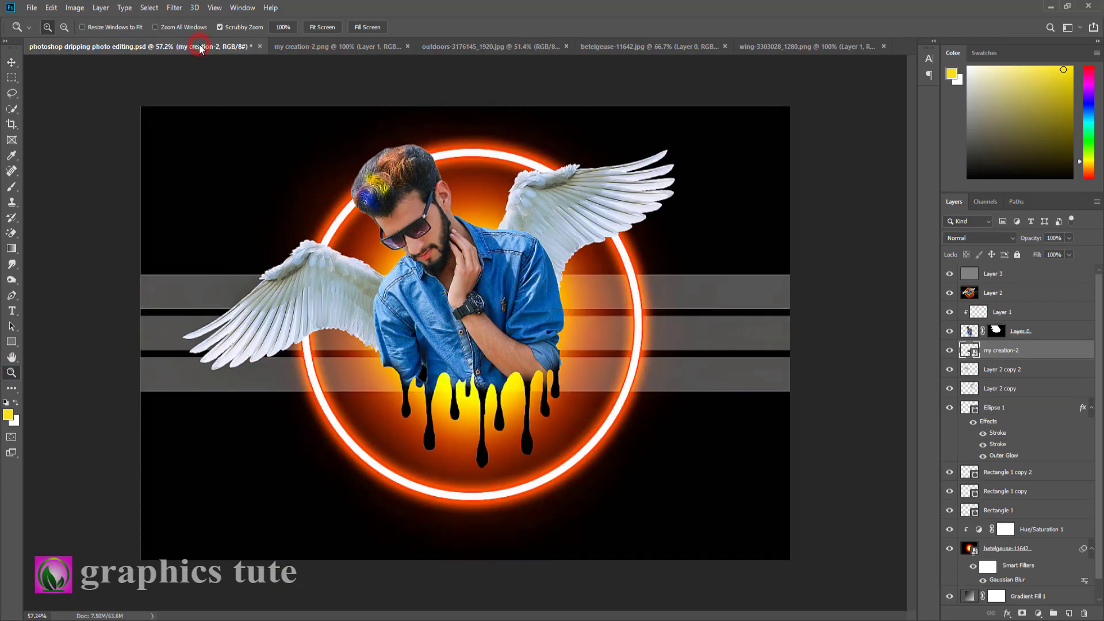
{"action": "left_click", "coordinate": [438, 49]}
{"action": "mouse_move", "coordinate": [571, 365]}
{"action": "left_mouse_down"}
{"action": "mouse_move", "coordinate": [549, 364]}
{"action": "mouse_move", "coordinate": [560, 364]}
{"action": "left_mouse_up"}
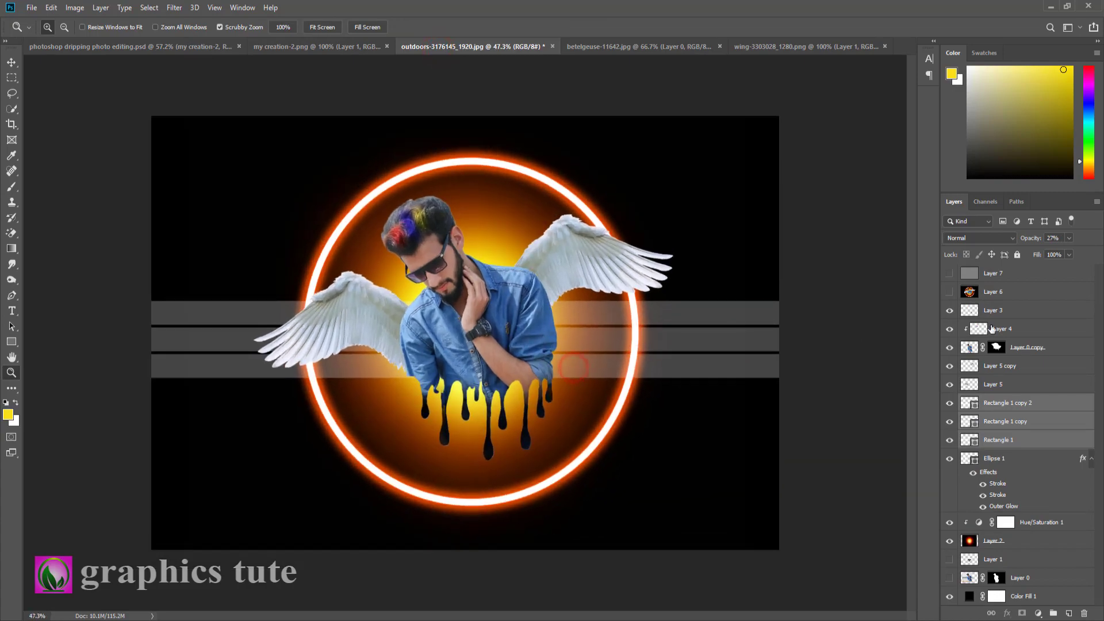
Apply Camera Raw to a new merged top layer: Contrast +17, Highlights +6, Shadows +15, Whites +20, Blacks +6, Clarity +14, Dehaze +4, Vibrance +10, Saturation +12
{"action": "left_click", "coordinate": [990, 311]}
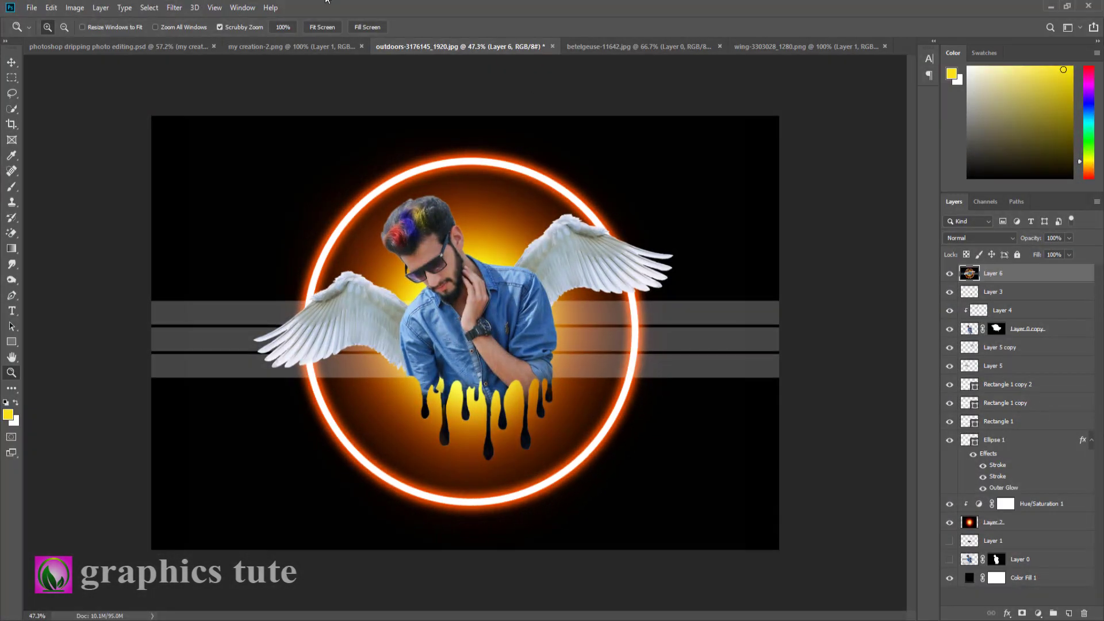
{"action": "left_click", "coordinate": [172, 7]}
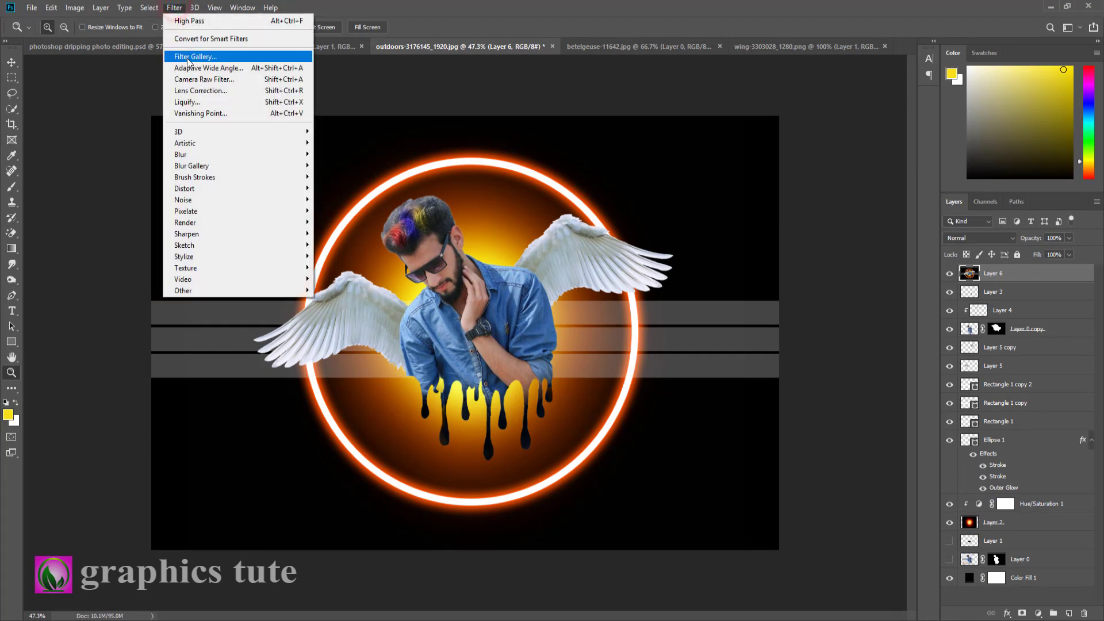
{"action": "left_click", "coordinate": [193, 79]}
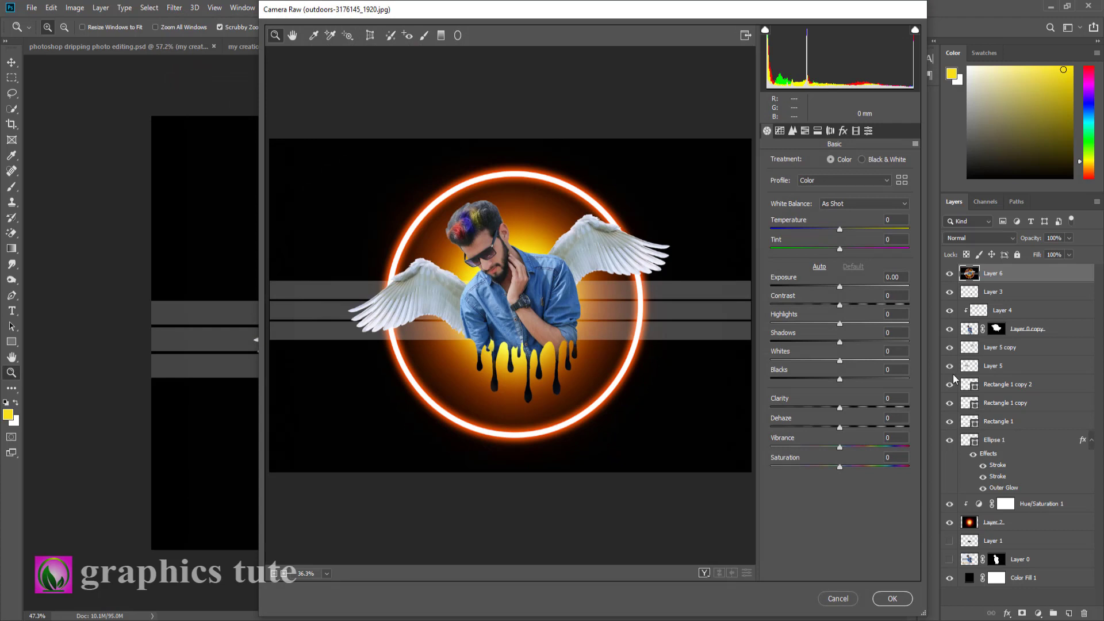
{"action": "left_click_drag", "start_coordinate": [841, 307], "coordinate": [851, 306]}
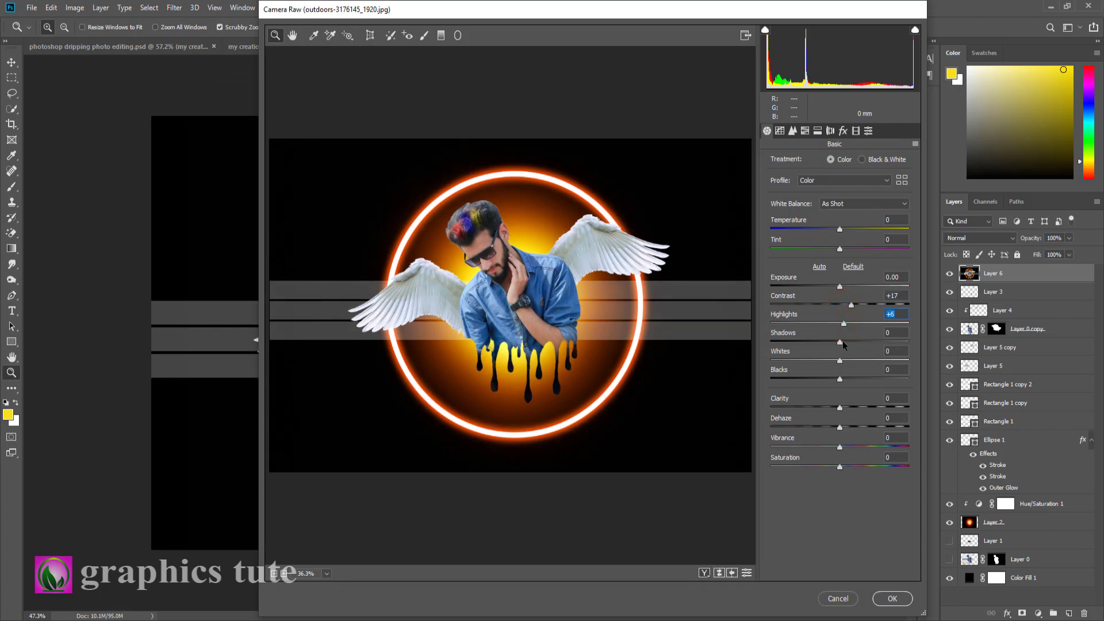
{"action": "left_click_drag", "start_coordinate": [843, 343], "coordinate": [847, 467]}
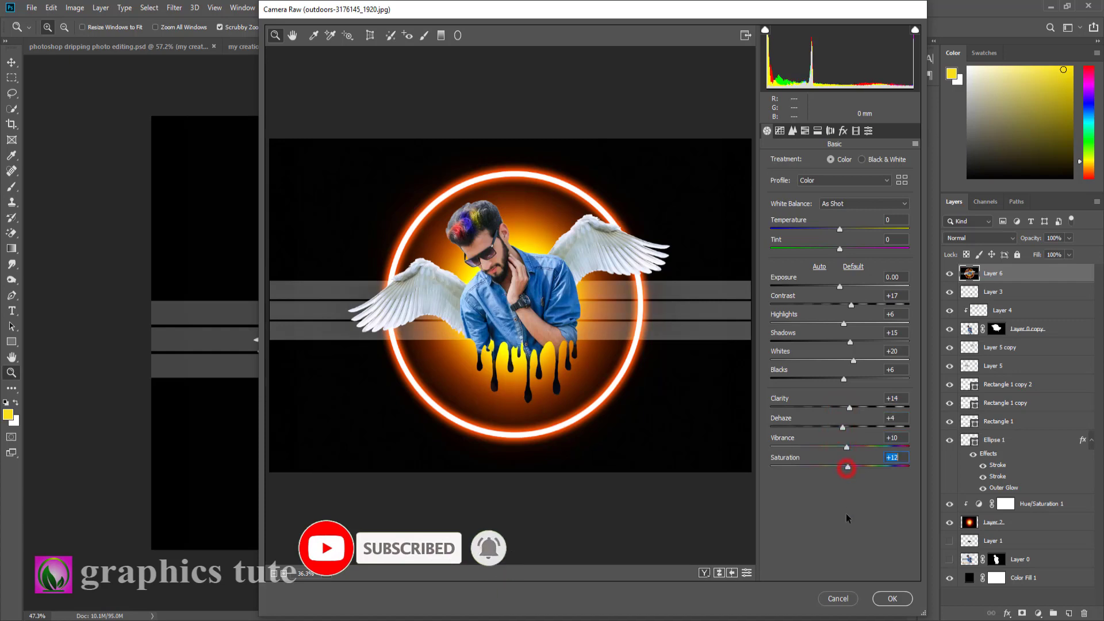
{"action": "left_click", "coordinate": [903, 599]}
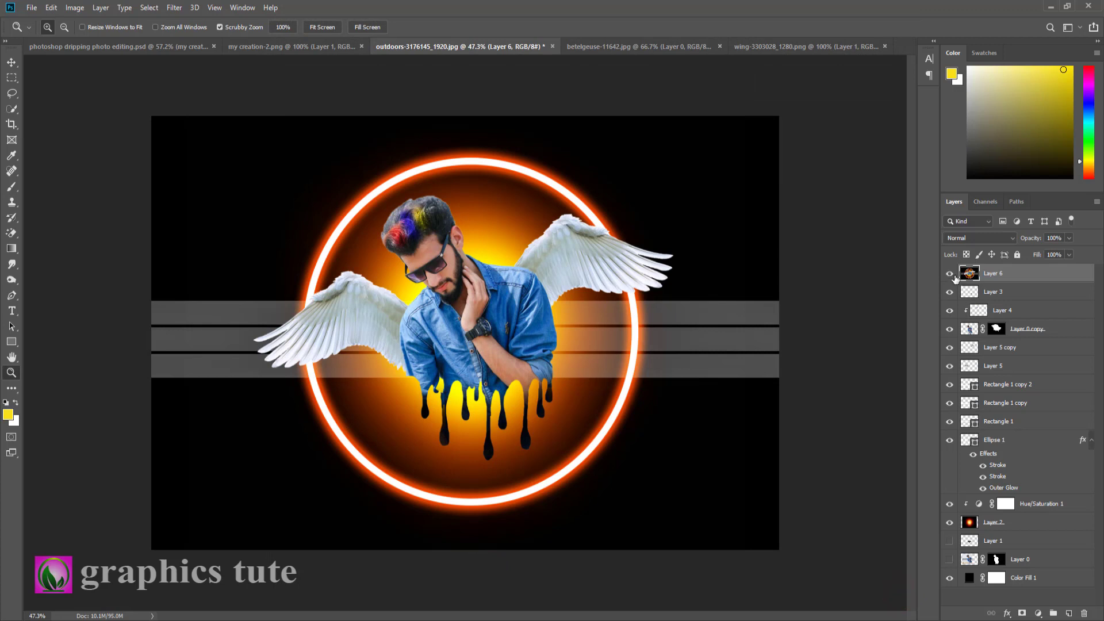
Toggle the visibility of Layer 6 to compare the image before and after the Camera Raw adjustment
{"action": "left_click", "coordinate": [950, 274]}
{"action": "left_click", "coordinate": [949, 274]}
{"action": "left_click", "coordinate": [949, 274]}
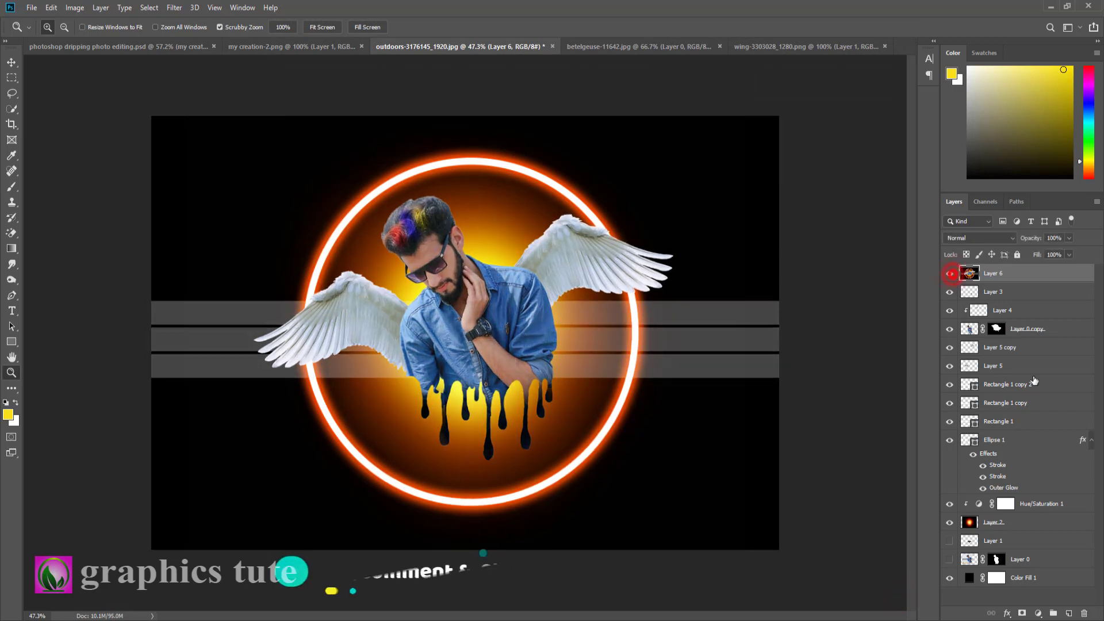
{"action": "left_click", "coordinate": [950, 274]}
Stamp all visible layers onto a new top layer and set its blend mode to Linear Light
{"action": "left_click", "coordinate": [1067, 613]}
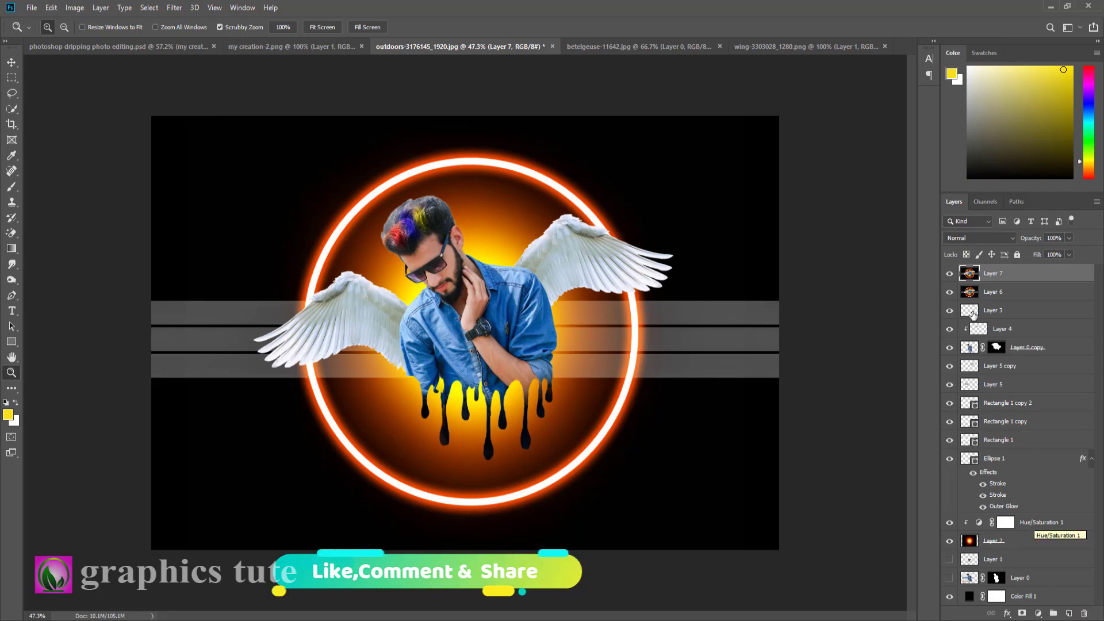
{"action": "key", "text": "ctrl+alt+shift+e"}
{"action": "left_click", "coordinate": [966, 242]}
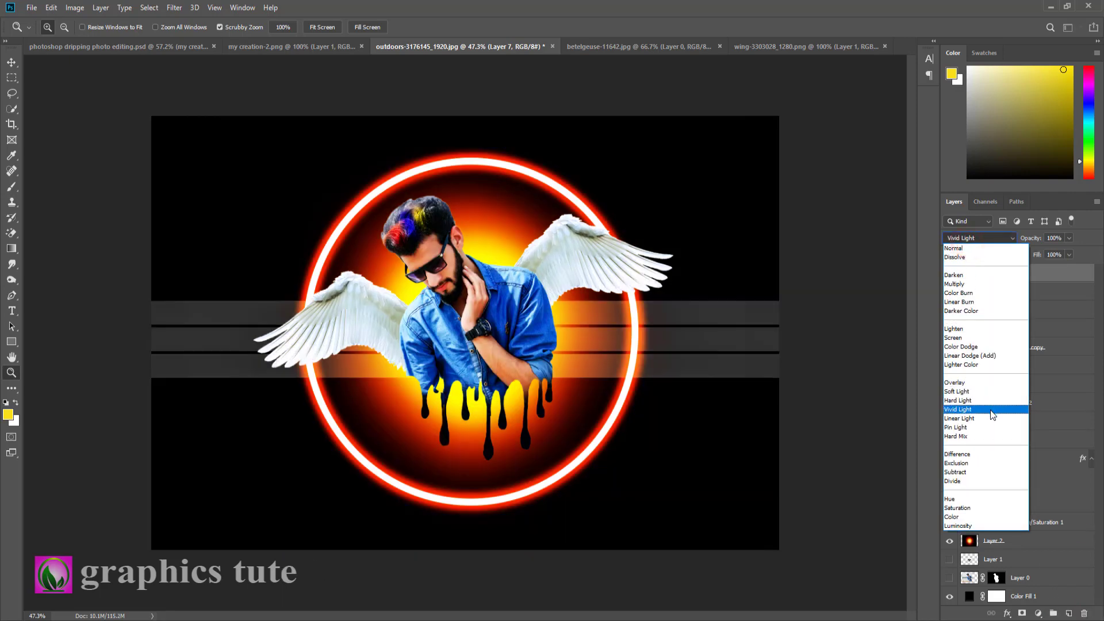
{"action": "left_click", "coordinate": [982, 419]}
Sharpen the image by applying a High Pass filter with a 0.7-pixel radius to the Linear Light layer
{"action": "left_click", "coordinate": [172, 8]}
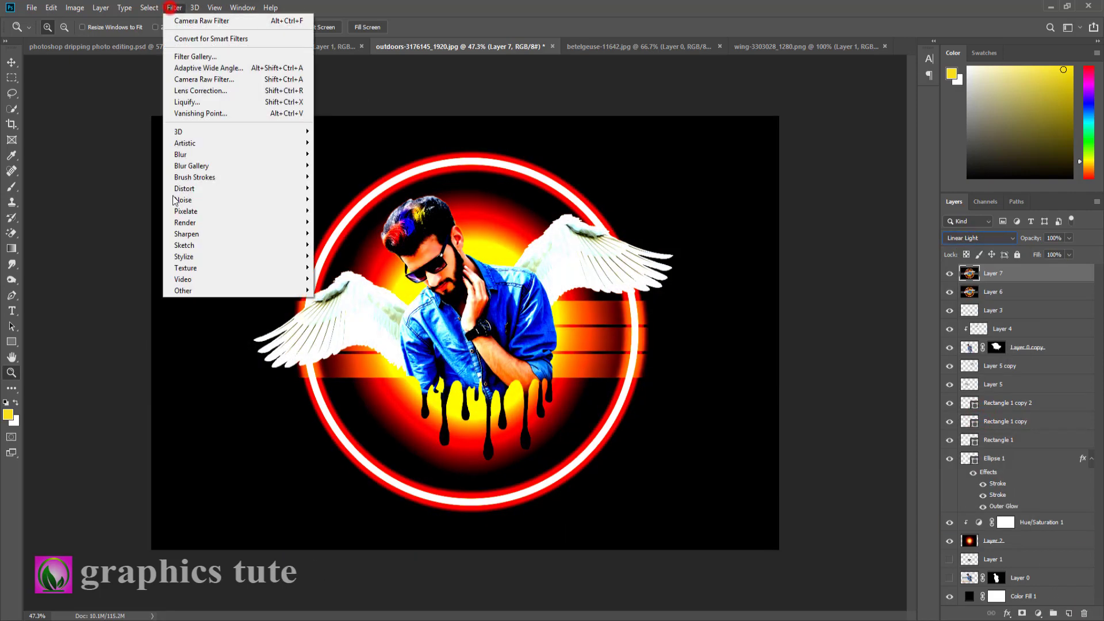
{"action": "mouse_move", "coordinate": [276, 291]}
{"action": "left_click", "coordinate": [333, 301]}
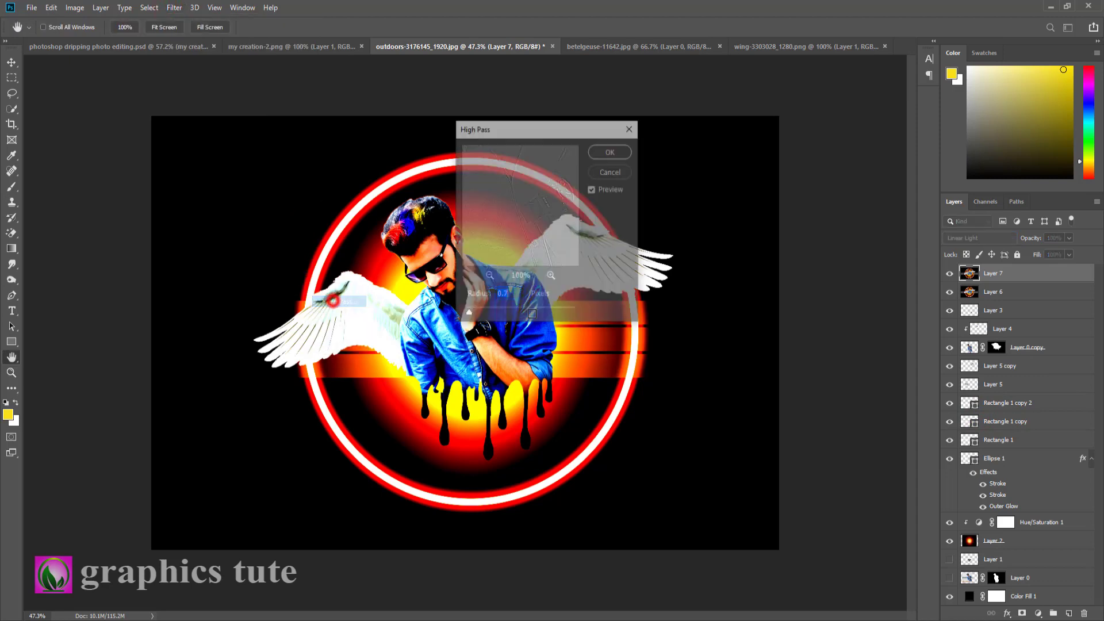
{"action": "left_click", "coordinate": [602, 153]}
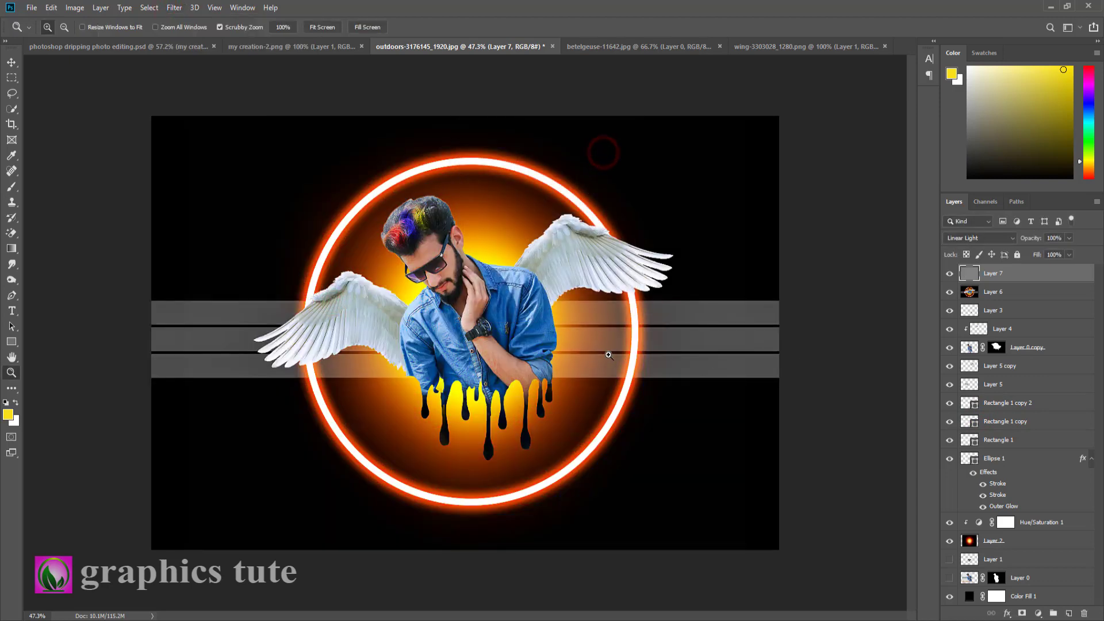
{"action": "mouse_move", "coordinate": [565, 350]}
{"action": "left_mouse_down"}
{"action": "mouse_move", "coordinate": [607, 359]}
{"action": "mouse_move", "coordinate": [563, 351]}
{"action": "mouse_move", "coordinate": [572, 348]}
{"action": "left_mouse_up"}
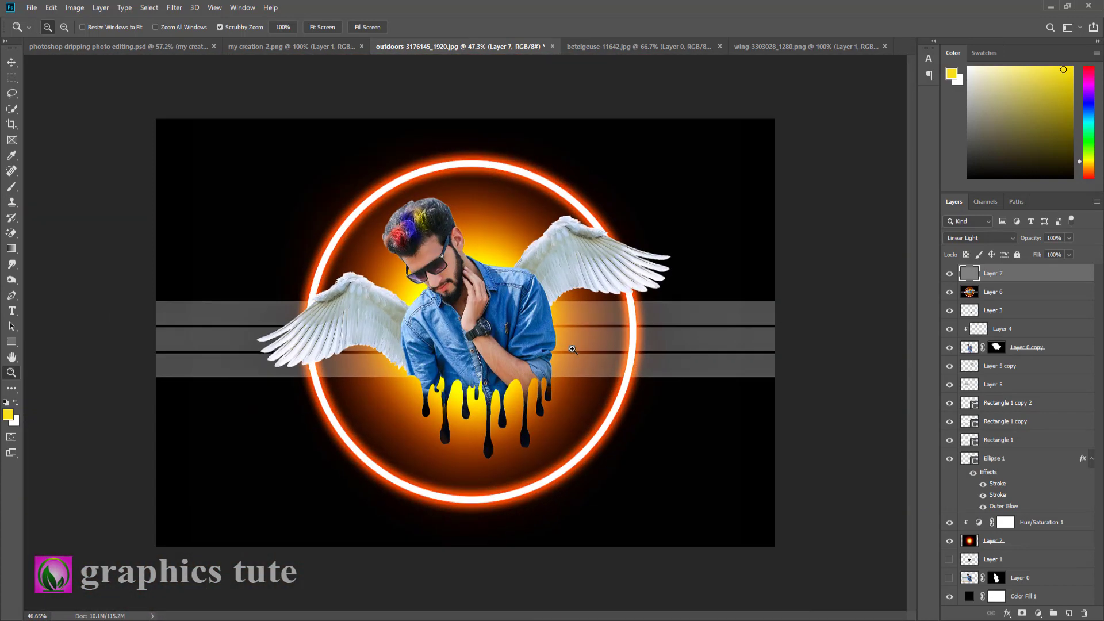